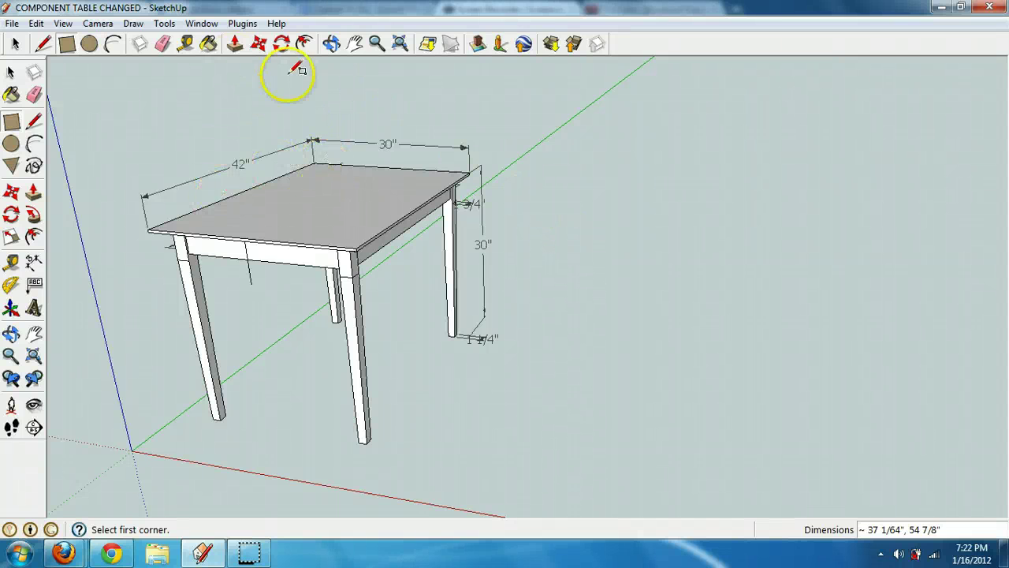
- Frame the table, then place a rectangle's first corner on the ground to its right
{"action": "left_click", "coordinate": [354, 45]}
{"action": "scroll", "coordinate": [599, 296], "scroll_direction": "down", "scroll_amount": 3}
{"action": "left_click_drag", "start_coordinate": [591, 286], "coordinate": [536, 284]}
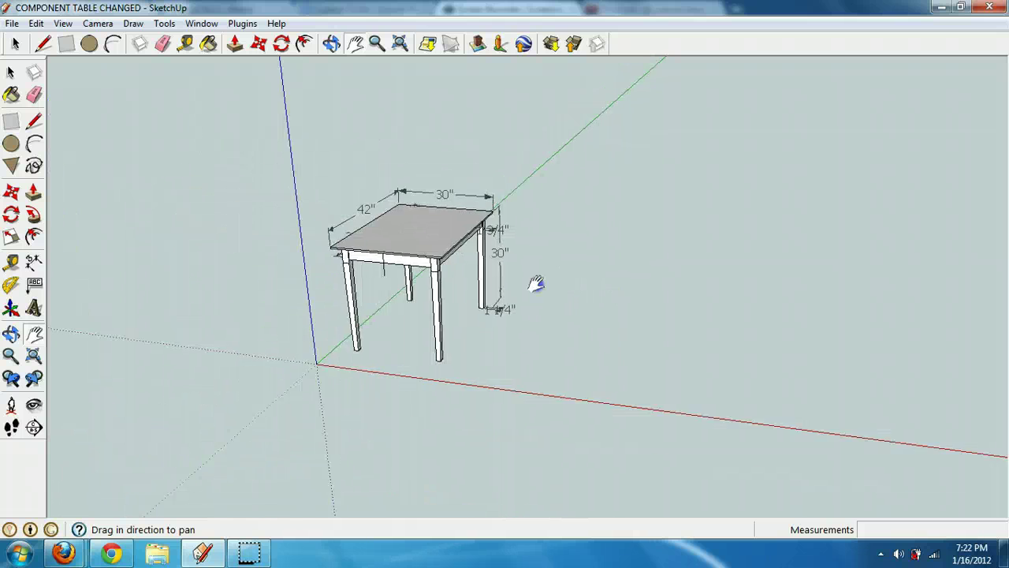
{"action": "scroll", "coordinate": [536, 284], "scroll_direction": "up", "scroll_amount": 6}
{"action": "scroll", "coordinate": [601, 308], "scroll_direction": "down", "scroll_amount": 4}
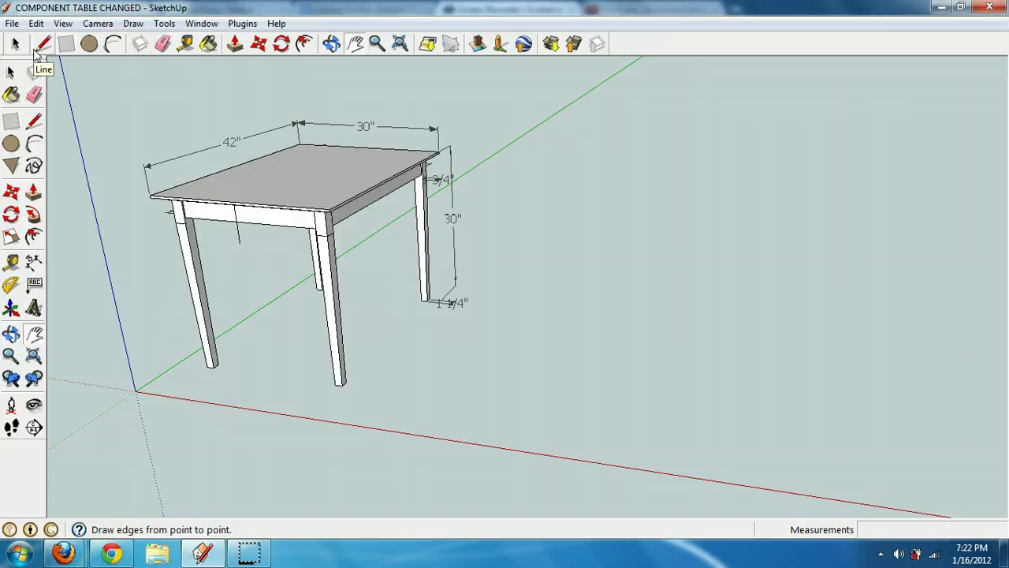
{"action": "left_click", "coordinate": [29, 97]}
{"action": "left_click", "coordinate": [70, 44]}
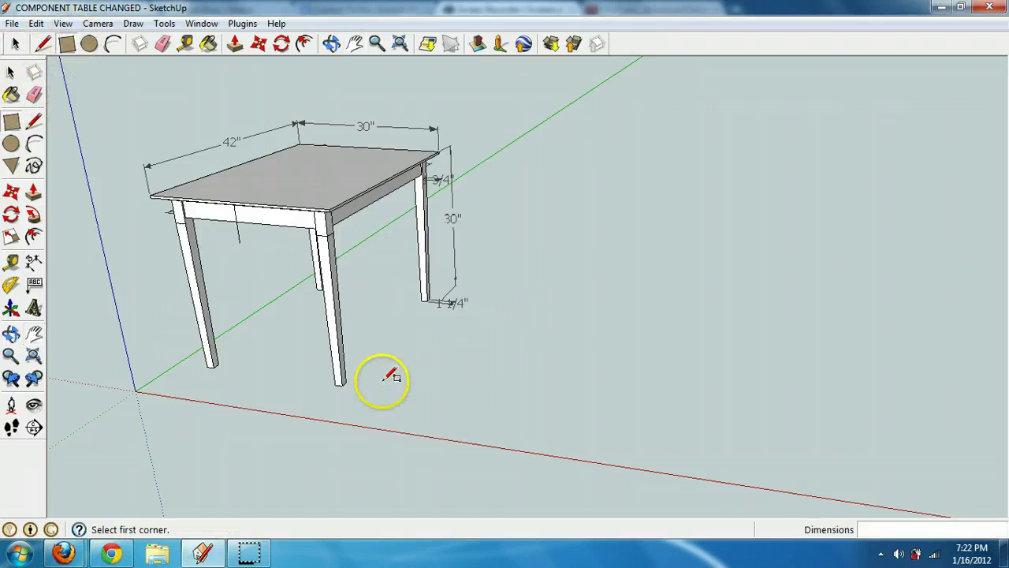
{"action": "scroll", "coordinate": [315, 142], "scroll_direction": "up", "scroll_amount": 4}
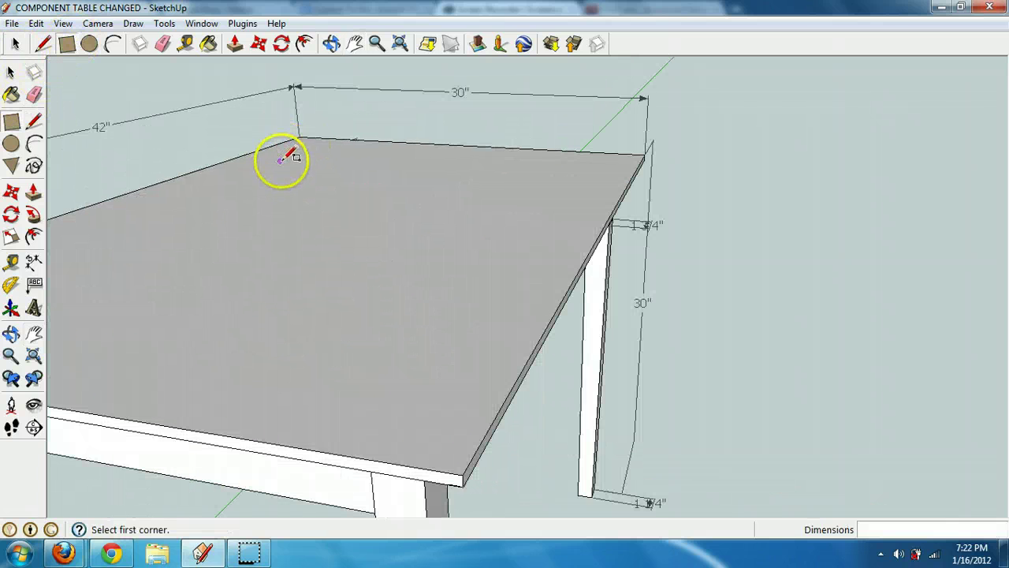
{"action": "scroll", "coordinate": [280, 162], "scroll_direction": "down", "scroll_amount": 3}
{"action": "scroll", "coordinate": [460, 204], "scroll_direction": "down", "scroll_amount": 1}
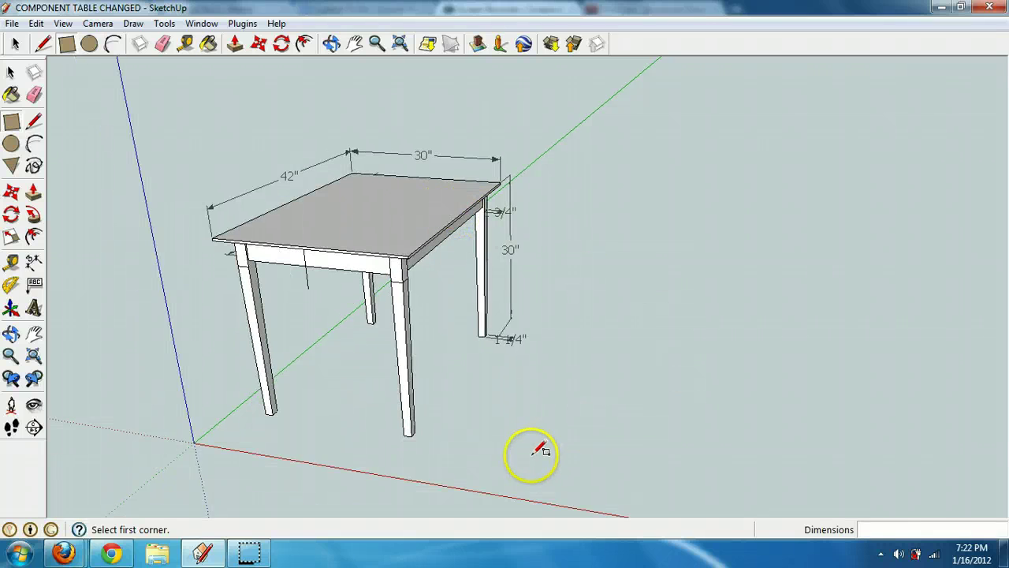
{"action": "left_click", "coordinate": [534, 457]}
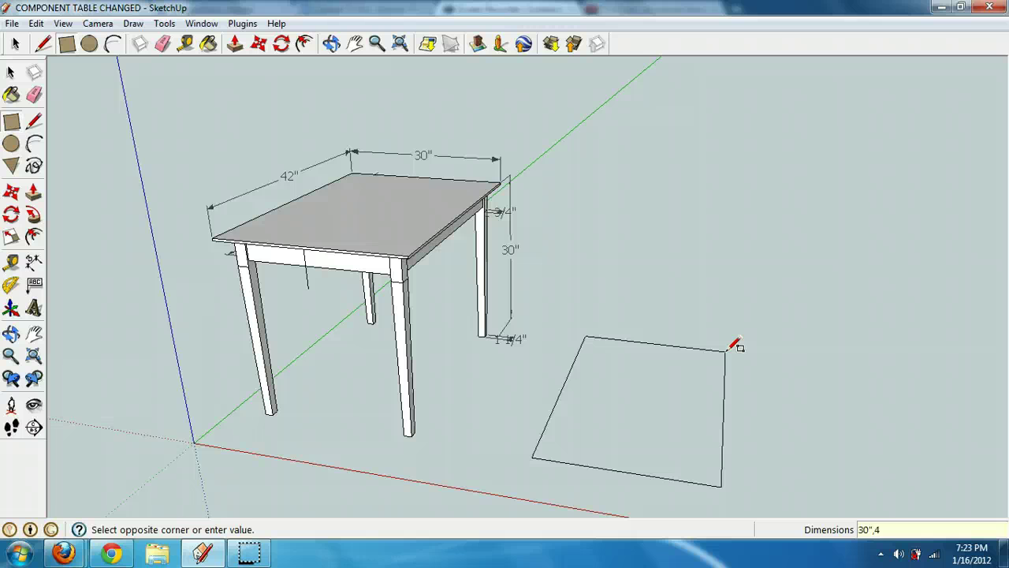
- Complete the rectangle at 30" by 42" and orbit to view it
{"action": "key", "text": "Return"}
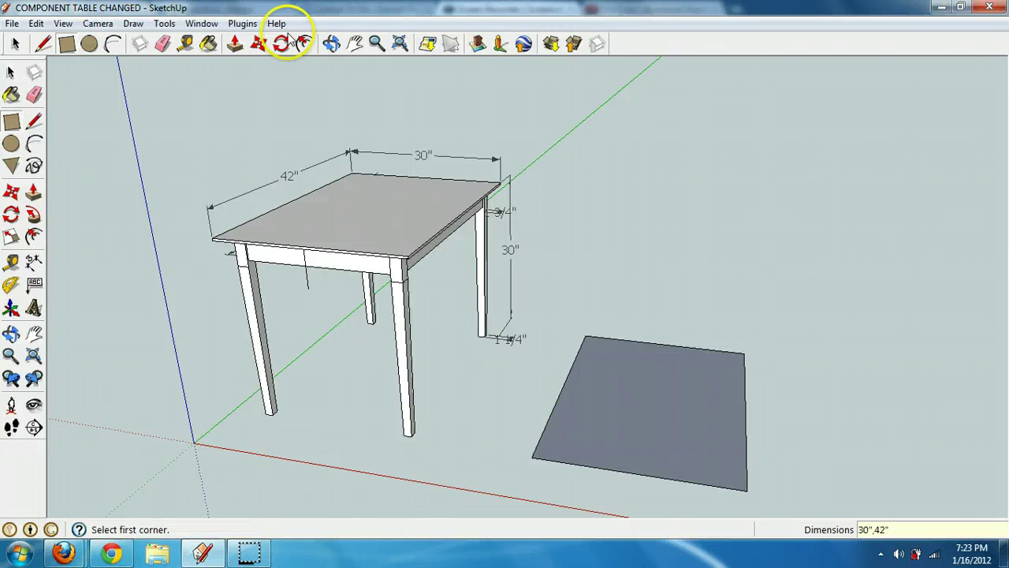
{"action": "left_click", "coordinate": [331, 44]}
{"action": "left_click_drag", "start_coordinate": [300, 236], "coordinate": [616, 304]}
{"action": "scroll", "coordinate": [619, 400], "scroll_direction": "up", "scroll_amount": 3}
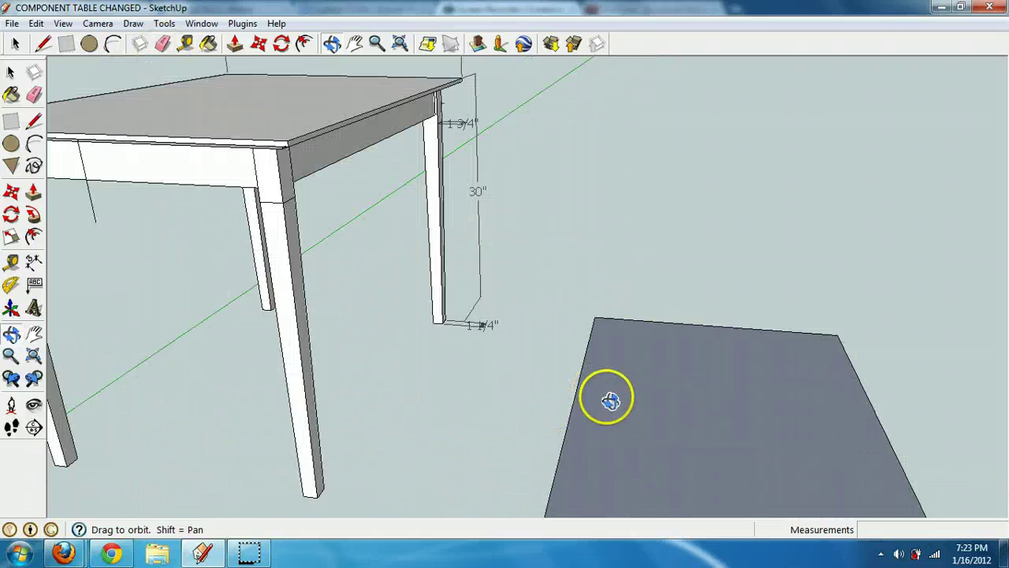
{"action": "scroll", "coordinate": [599, 363], "scroll_direction": "down", "scroll_amount": 5}
- Pull the rectangle up into a 3/4" thick slab
{"action": "left_click", "coordinate": [235, 43]}
{"action": "left_click_drag", "start_coordinate": [654, 430], "coordinate": [654, 406]}
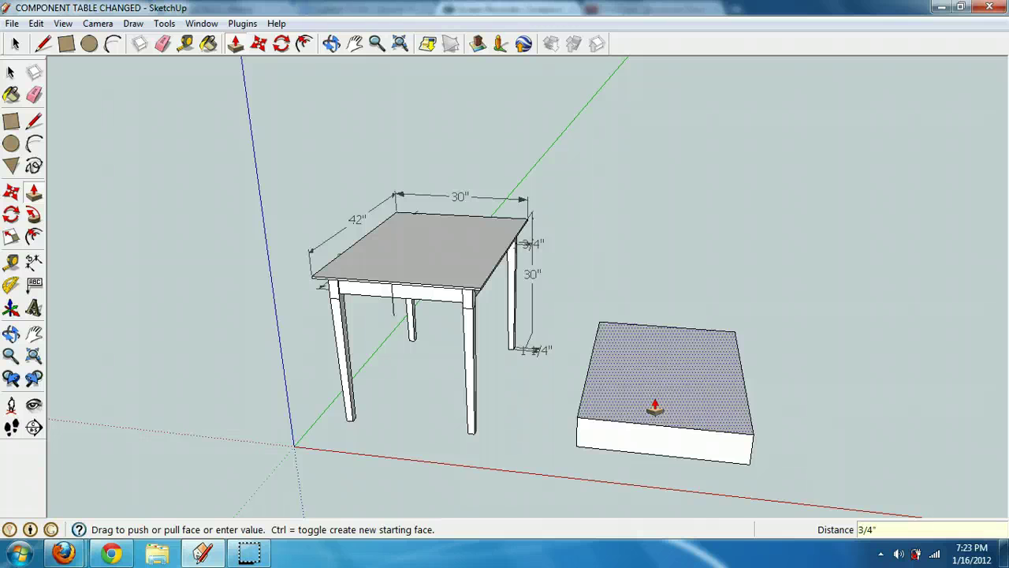
{"action": "key", "text": "Return"}
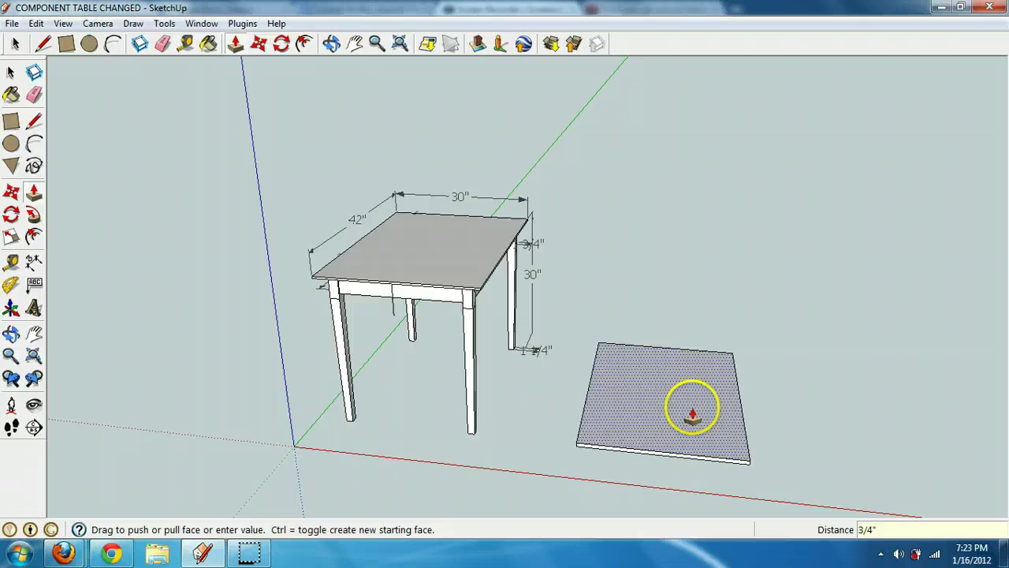
- Clear the selection and bring the slab's corner into close view
{"action": "left_click", "coordinate": [13, 44]}
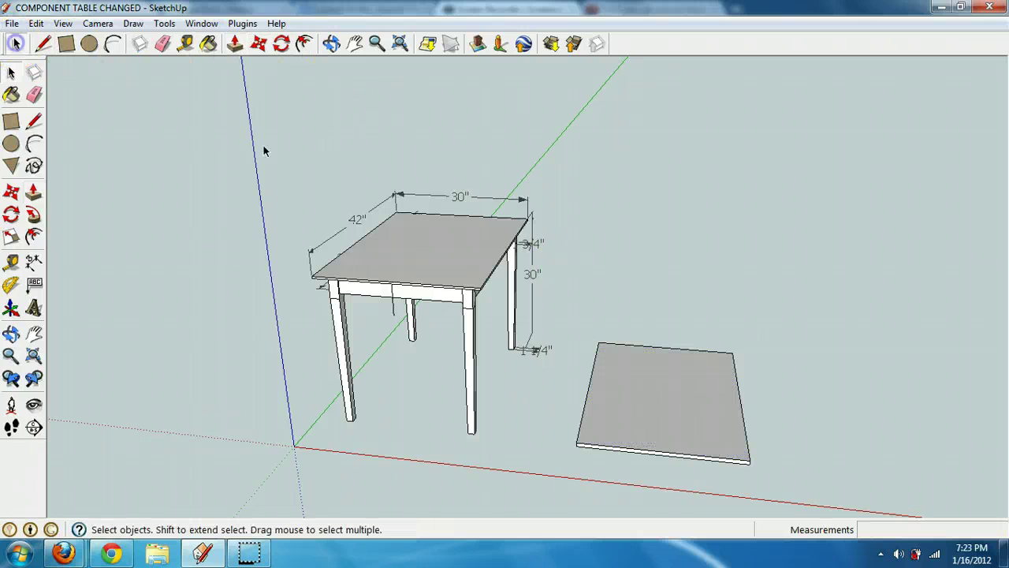
{"action": "left_click", "coordinate": [660, 422]}
{"action": "left_click", "coordinate": [636, 299]}
{"action": "left_click", "coordinate": [331, 44]}
{"action": "left_click_drag", "start_coordinate": [536, 316], "coordinate": [520, 282]}
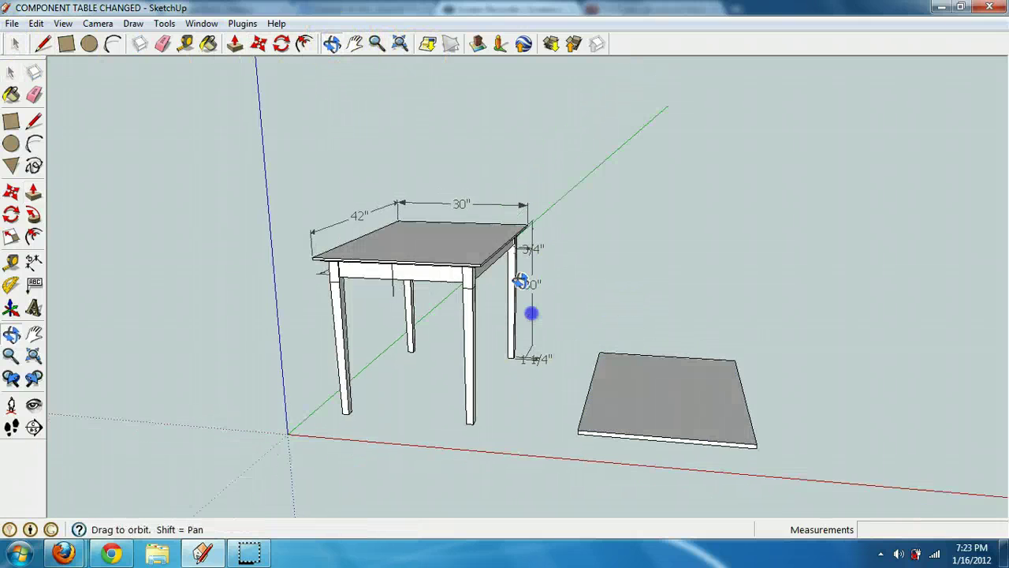
{"action": "scroll", "coordinate": [520, 282], "scroll_direction": "up", "scroll_amount": 10}
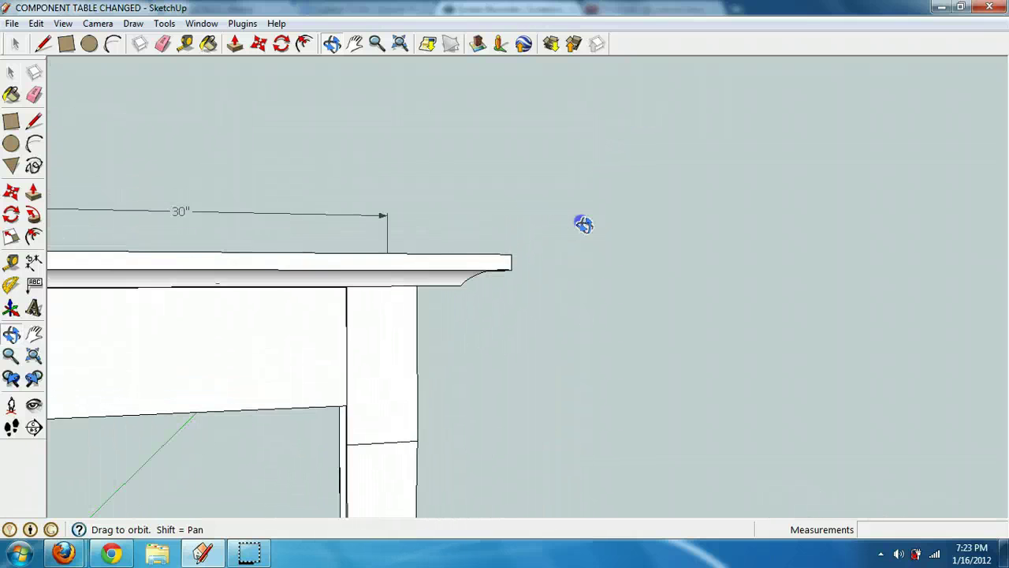
{"action": "left_click_drag", "start_coordinate": [583, 224], "coordinate": [600, 227]}
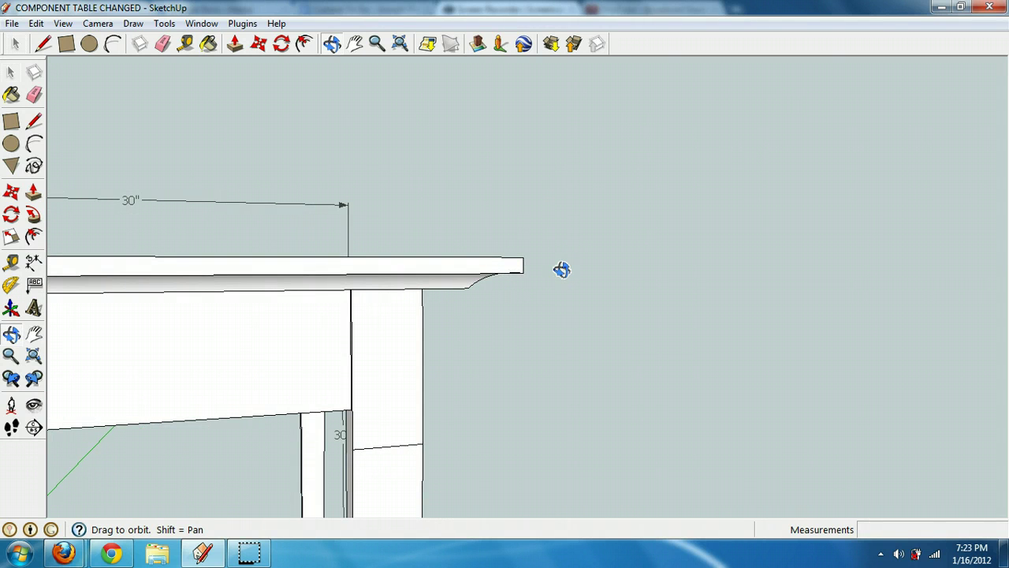
{"action": "scroll", "coordinate": [462, 324], "scroll_direction": "down", "scroll_amount": 15}
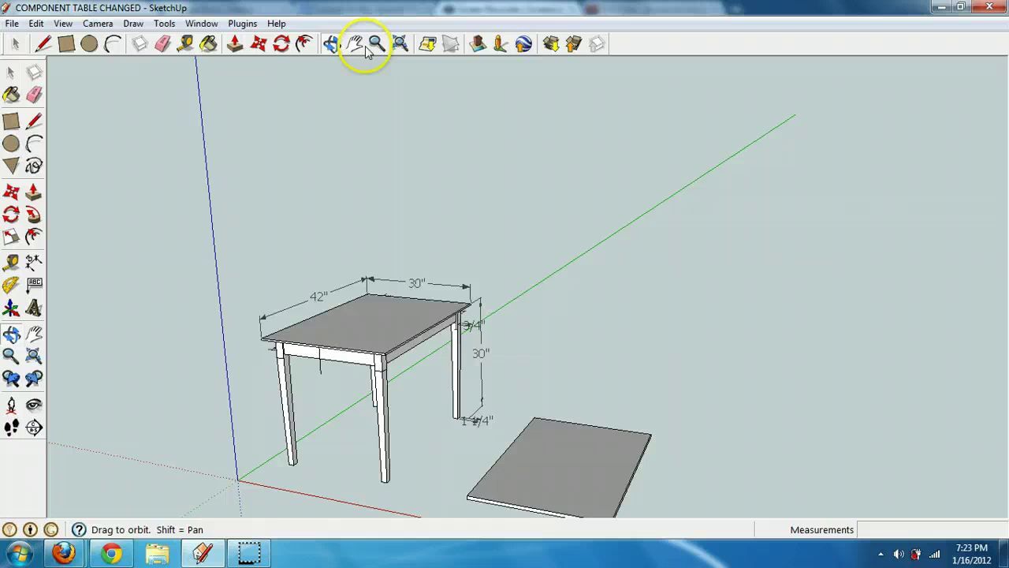
{"action": "left_click", "coordinate": [355, 43]}
{"action": "left_click_drag", "start_coordinate": [541, 395], "coordinate": [597, 304]}
{"action": "scroll", "coordinate": [604, 339], "scroll_direction": "up", "scroll_amount": 5}
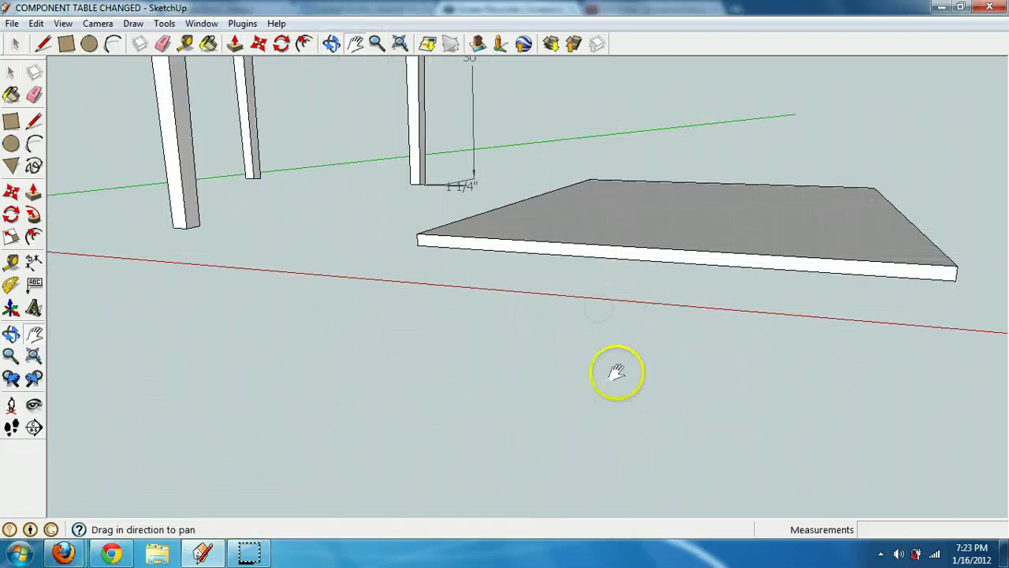
{"action": "left_click_drag", "start_coordinate": [613, 372], "coordinate": [593, 246]}
{"action": "scroll", "coordinate": [333, 198], "scroll_direction": "up", "scroll_amount": 3}
{"action": "scroll", "coordinate": [369, 250], "scroll_direction": "down", "scroll_amount": 2}
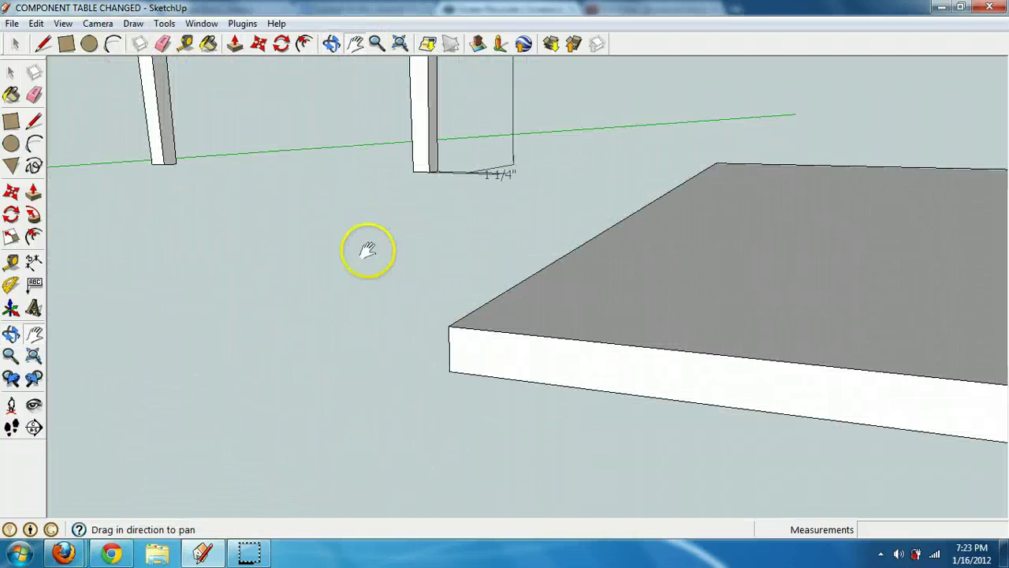
- Draw a small arc across the front corner of the slab's end face
{"action": "left_click", "coordinate": [43, 43]}
{"action": "left_click", "coordinate": [89, 44]}
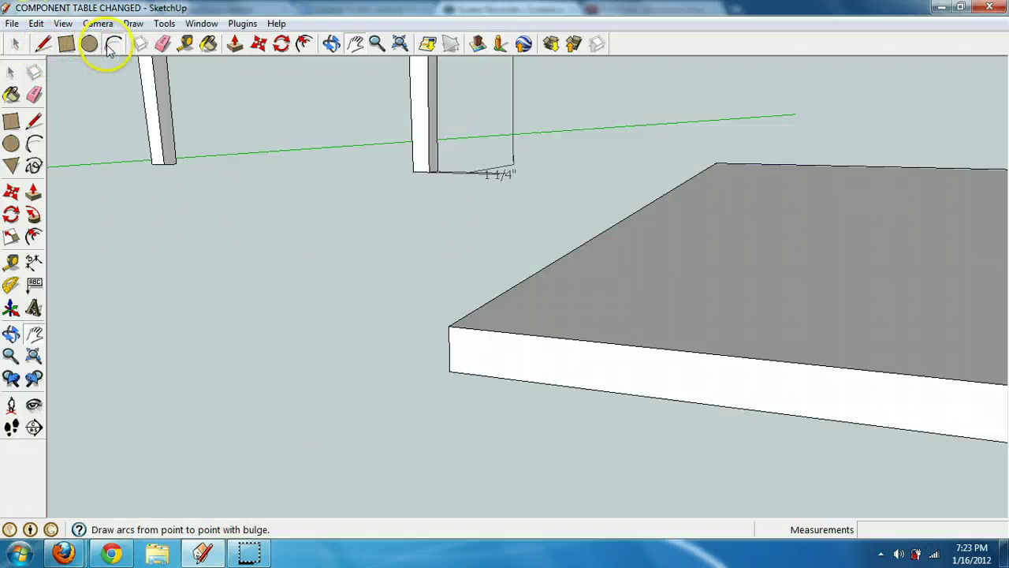
{"action": "left_click", "coordinate": [111, 43]}
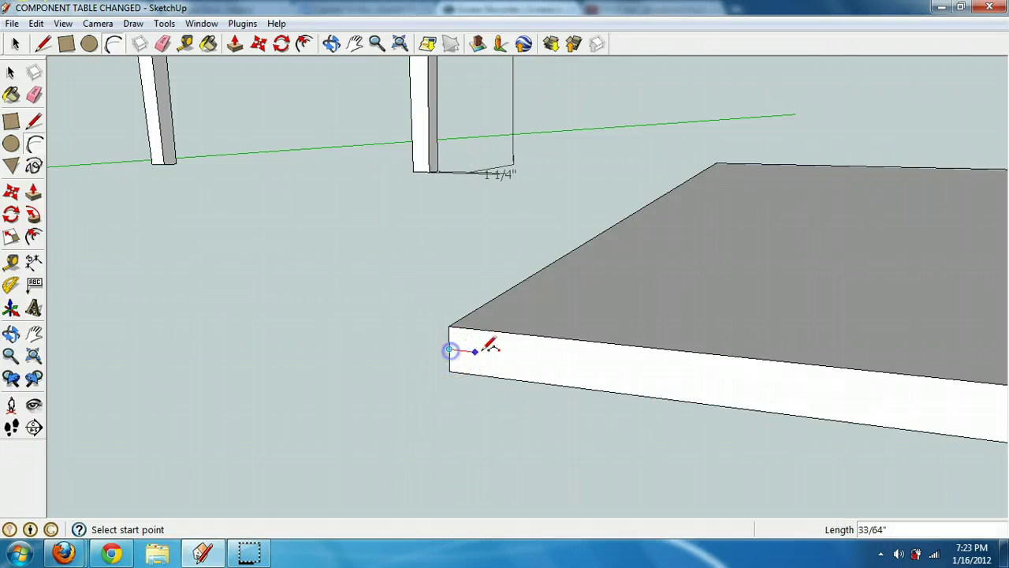
{"action": "left_click", "coordinate": [497, 377]}
{"action": "left_click", "coordinate": [491, 377]}
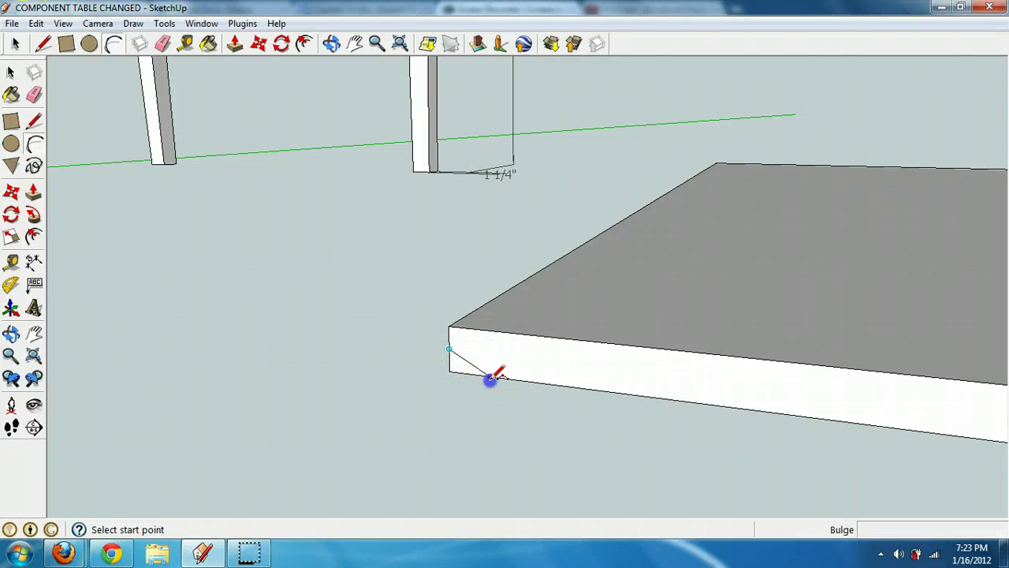
{"action": "scroll", "coordinate": [484, 357], "scroll_direction": "up", "scroll_amount": 3}
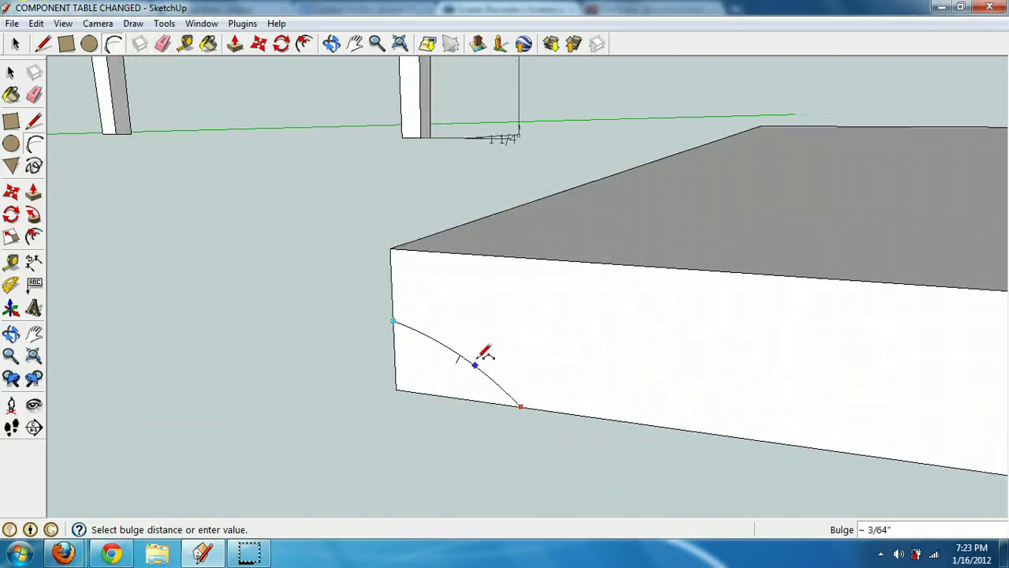
{"action": "left_click", "coordinate": [465, 356]}
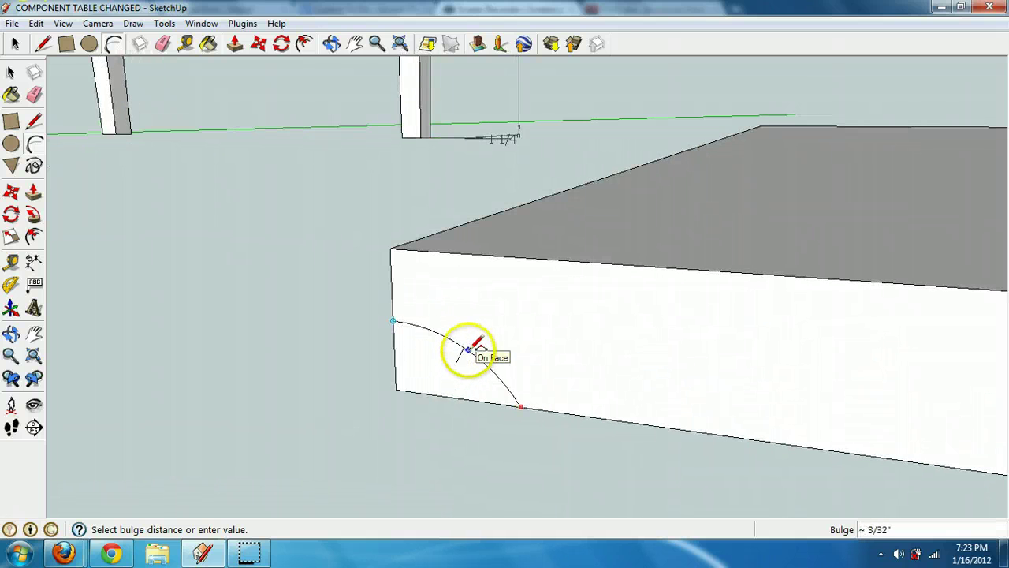
{"action": "left_click", "coordinate": [470, 348]}
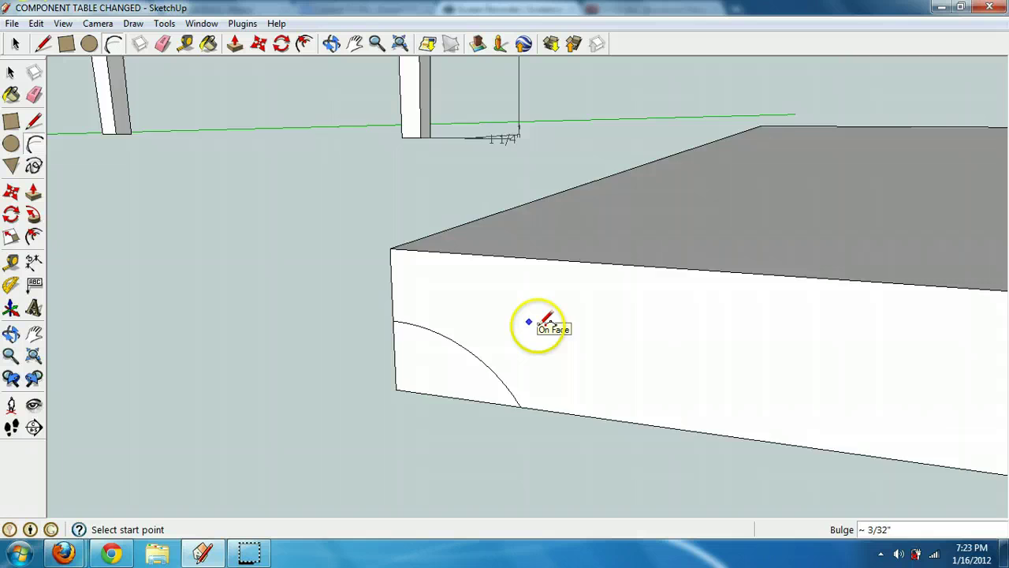
{"action": "scroll", "coordinate": [546, 323], "scroll_direction": "down", "scroll_amount": 4}
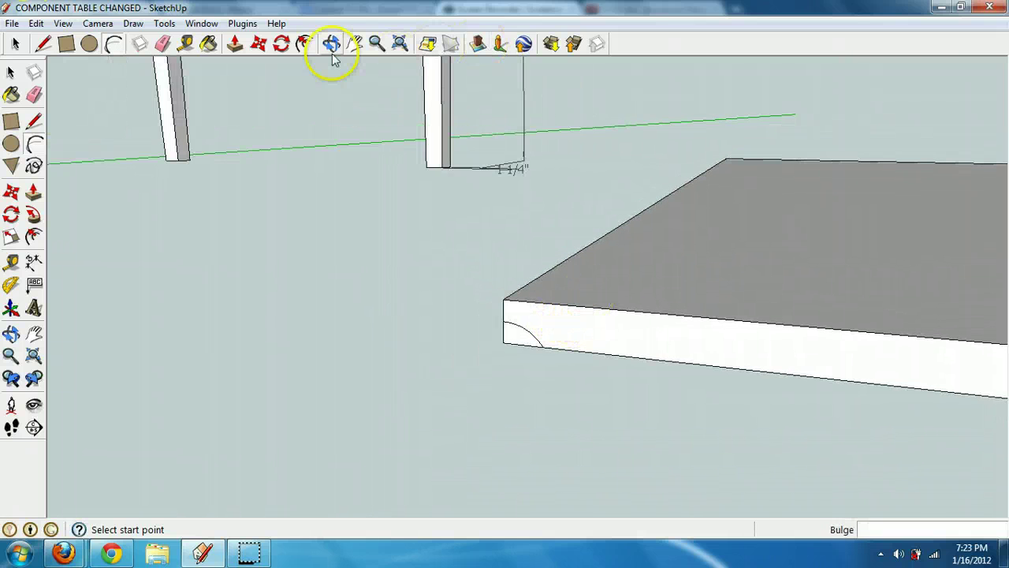
- Try pushing the quarter-arc face into the slab, then undo it
{"action": "left_click", "coordinate": [332, 49]}
{"action": "left_click_drag", "start_coordinate": [543, 363], "coordinate": [751, 225]}
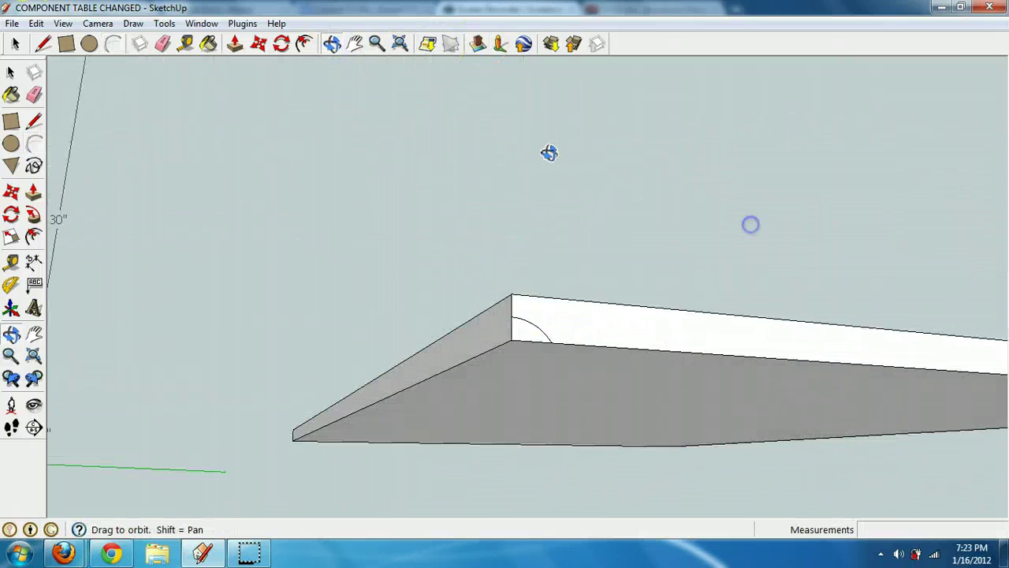
{"action": "left_click", "coordinate": [234, 44]}
{"action": "left_click", "coordinate": [525, 338]}
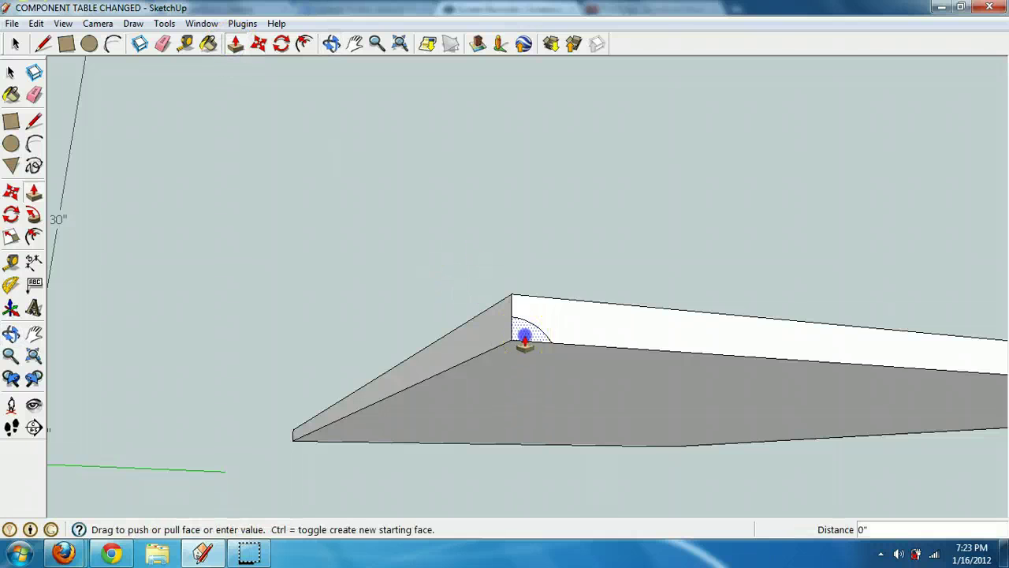
{"action": "left_click", "coordinate": [510, 465]}
{"action": "key", "text": "ctrl+z"}
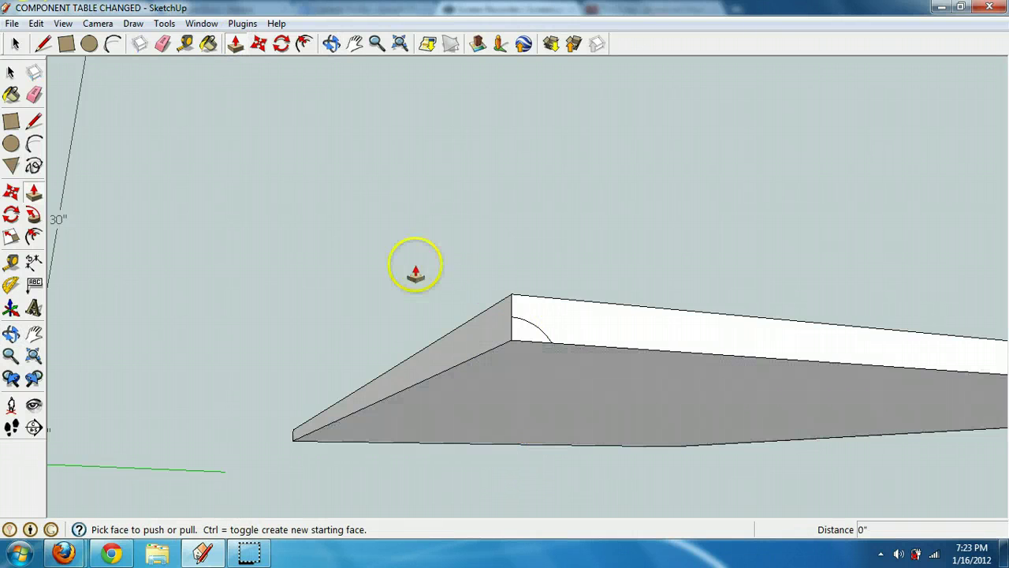
- Select the slab's bottom face and sweep the quarter-circle profile along its edges
{"action": "left_click", "coordinate": [354, 44]}
{"action": "left_click_drag", "start_coordinate": [597, 232], "coordinate": [462, 155]}
{"action": "scroll", "coordinate": [360, 165], "scroll_direction": "down", "scroll_amount": 3}
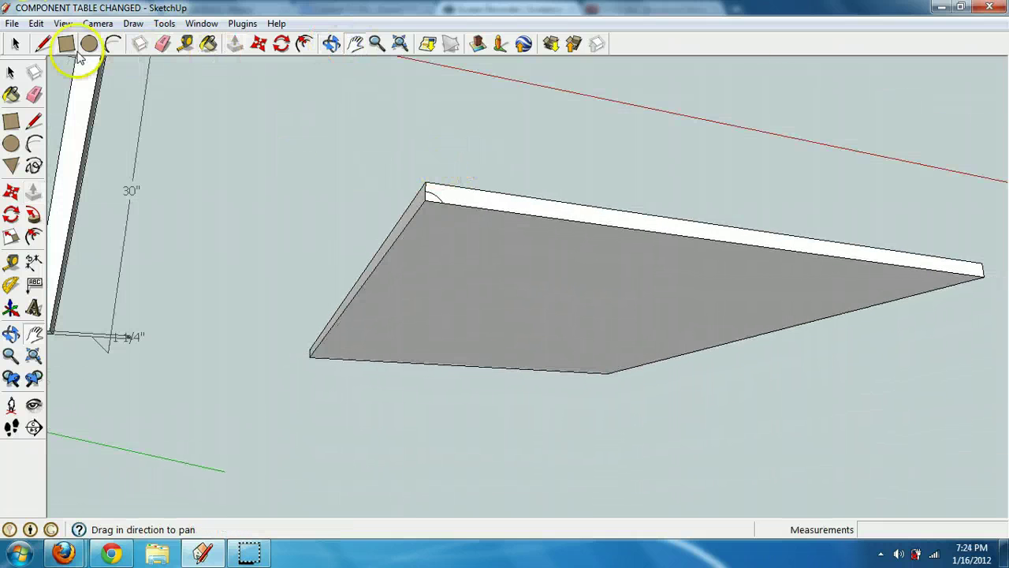
{"action": "left_click", "coordinate": [15, 44]}
{"action": "left_click", "coordinate": [509, 290]}
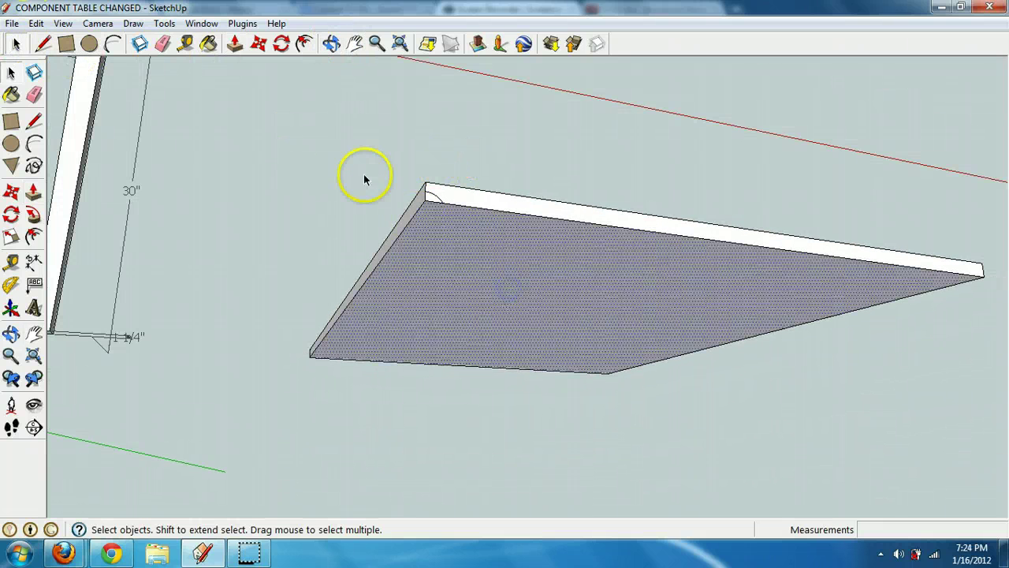
{"action": "left_click", "coordinate": [33, 192]}
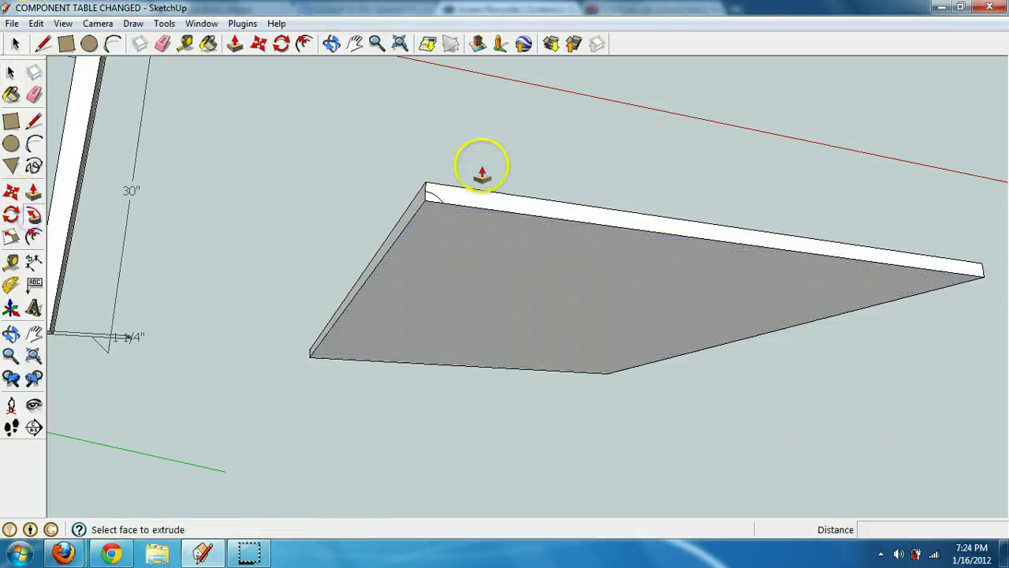
{"action": "scroll", "coordinate": [445, 201], "scroll_direction": "up", "scroll_amount": 1}
{"action": "scroll", "coordinate": [416, 221], "scroll_direction": "up", "scroll_amount": 1}
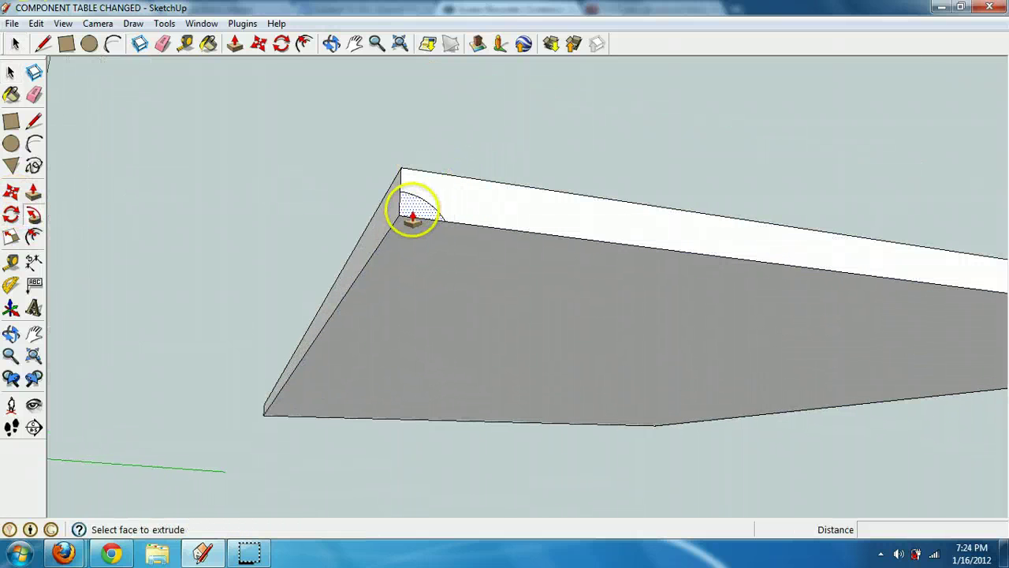
{"action": "left_click", "coordinate": [411, 207]}
{"action": "left_click", "coordinate": [332, 42]}
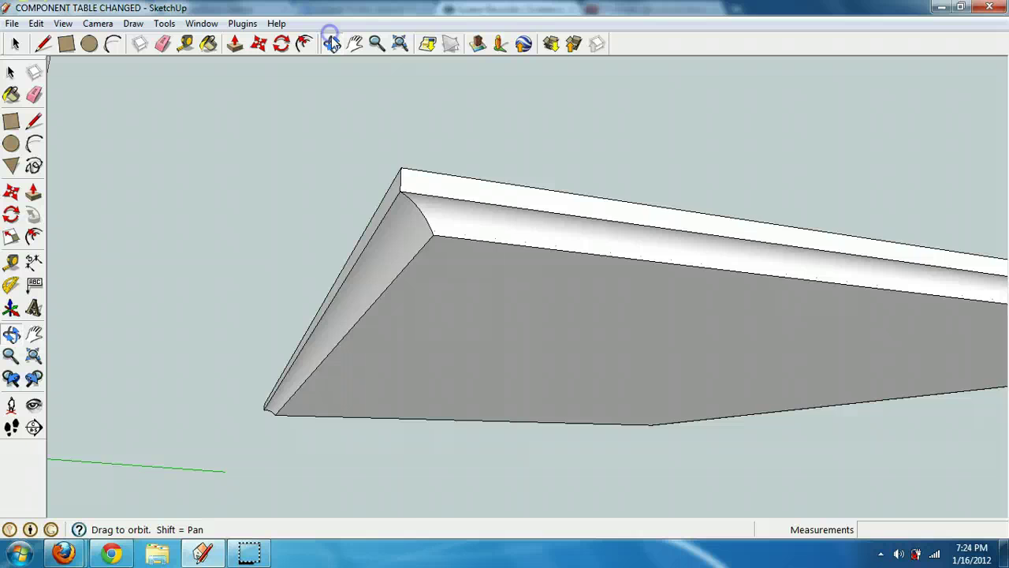
{"action": "left_click_drag", "start_coordinate": [493, 175], "coordinate": [434, 209]}
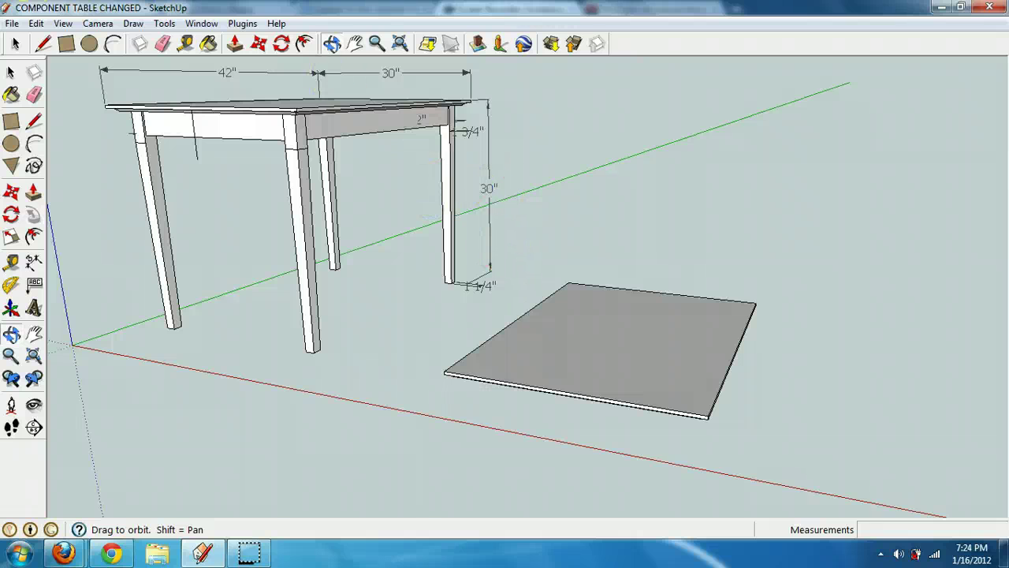
- Select the whole moulded slab and make it a component named 'Top1'
{"action": "left_click", "coordinate": [17, 45]}
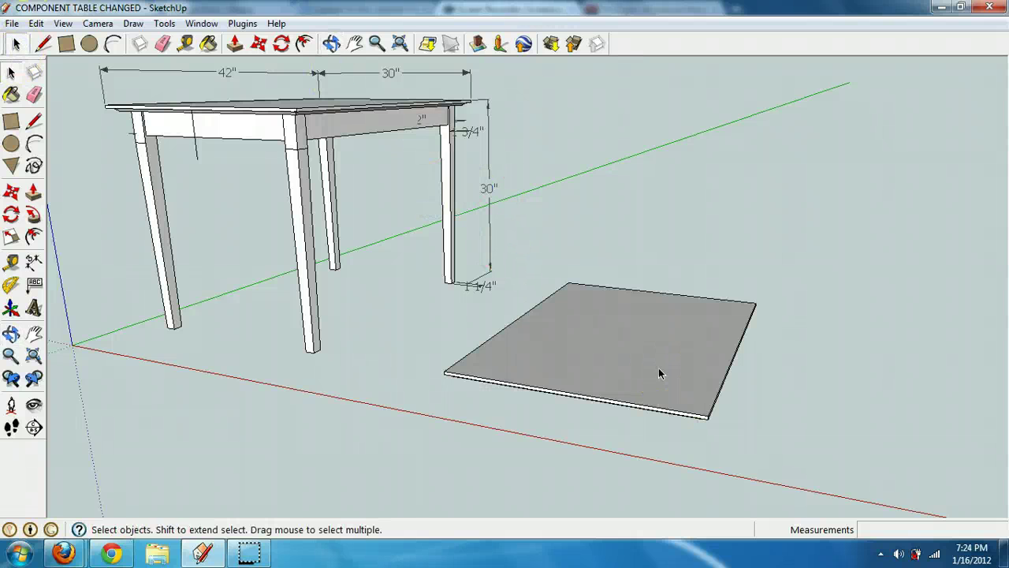
{"action": "double_click", "coordinate": [661, 374]}
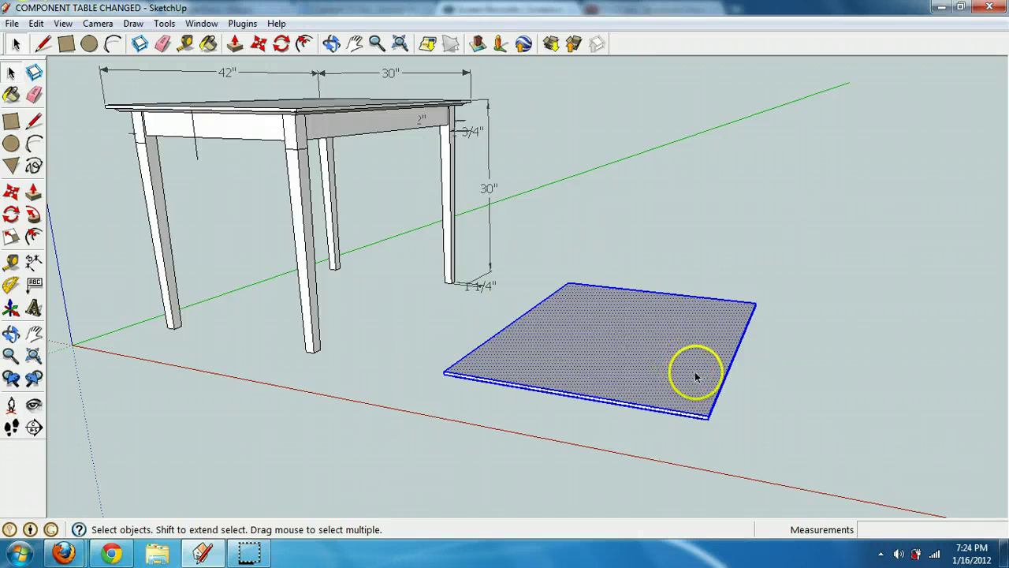
{"action": "scroll", "coordinate": [697, 379], "scroll_direction": "up", "scroll_amount": 3}
{"action": "right_click", "coordinate": [657, 382]}
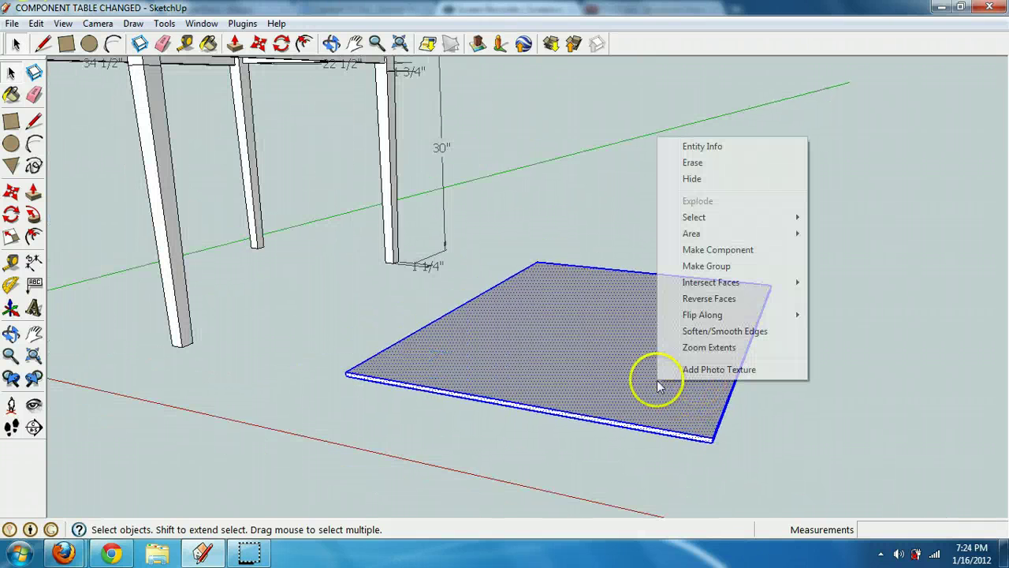
{"action": "left_click", "coordinate": [740, 256]}
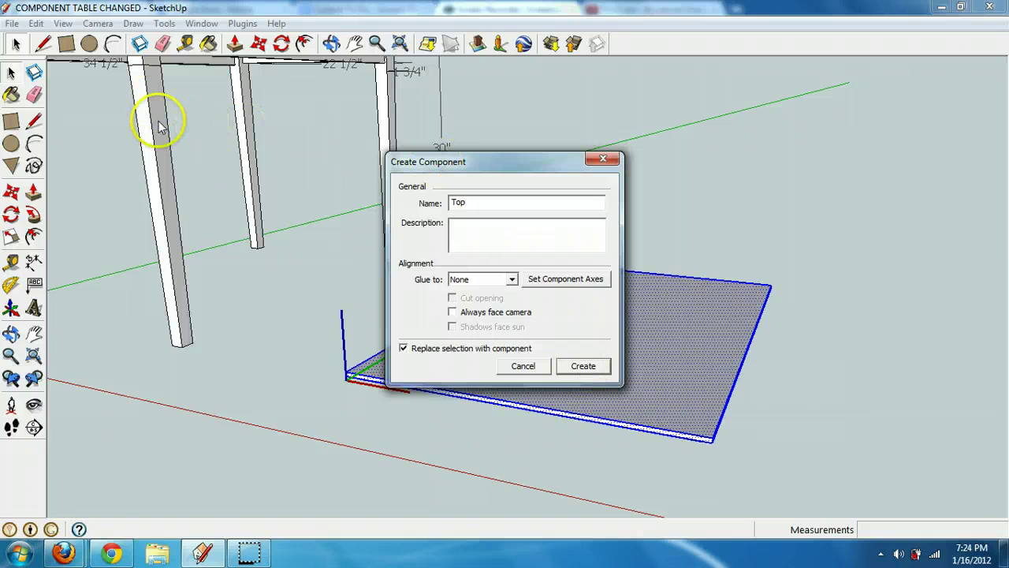
{"action": "type", "text": "Top"}
{"action": "left_click", "coordinate": [584, 366]}
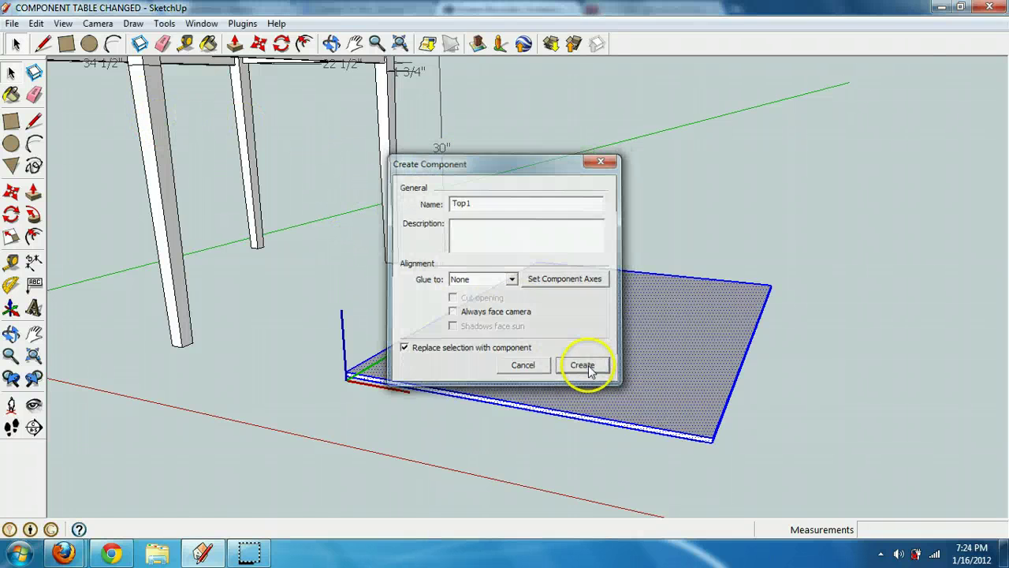
- Move the Top1 slab 30" straight up along the blue axis
{"action": "left_click", "coordinate": [354, 44]}
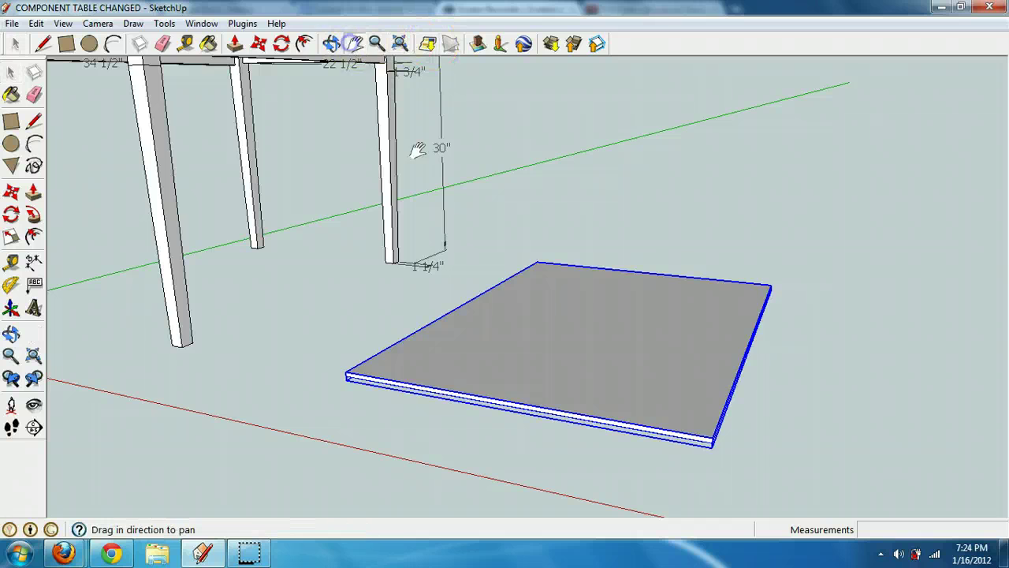
{"action": "left_click_drag", "start_coordinate": [412, 151], "coordinate": [500, 230]}
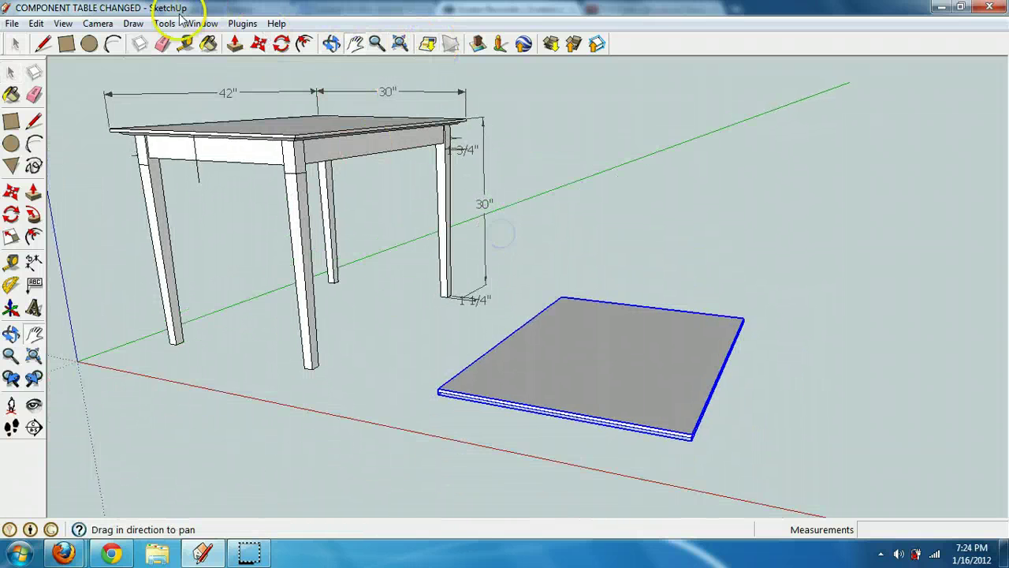
{"action": "left_click", "coordinate": [259, 43]}
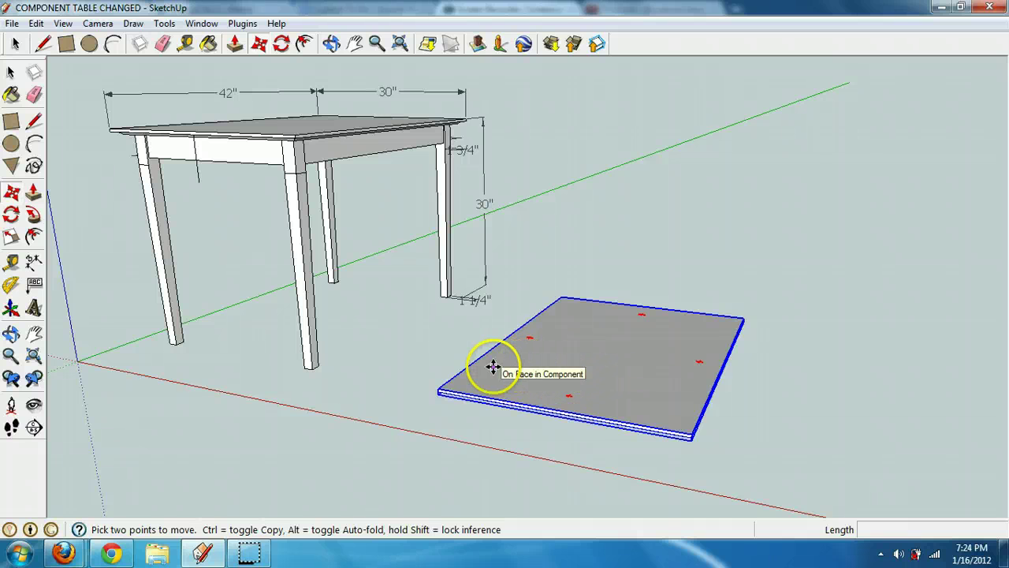
{"action": "left_click", "coordinate": [523, 370]}
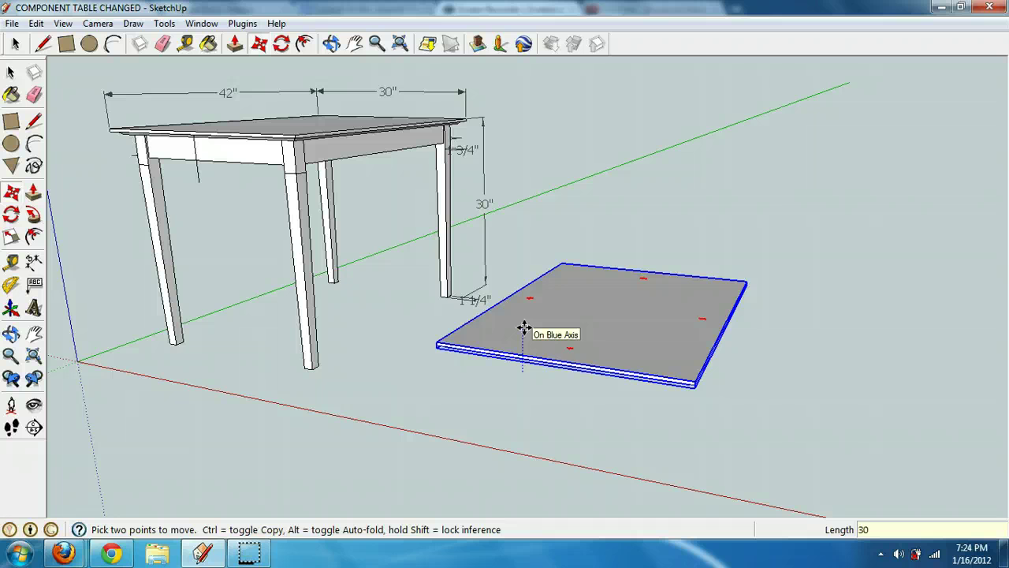
{"action": "key", "text": "Return"}
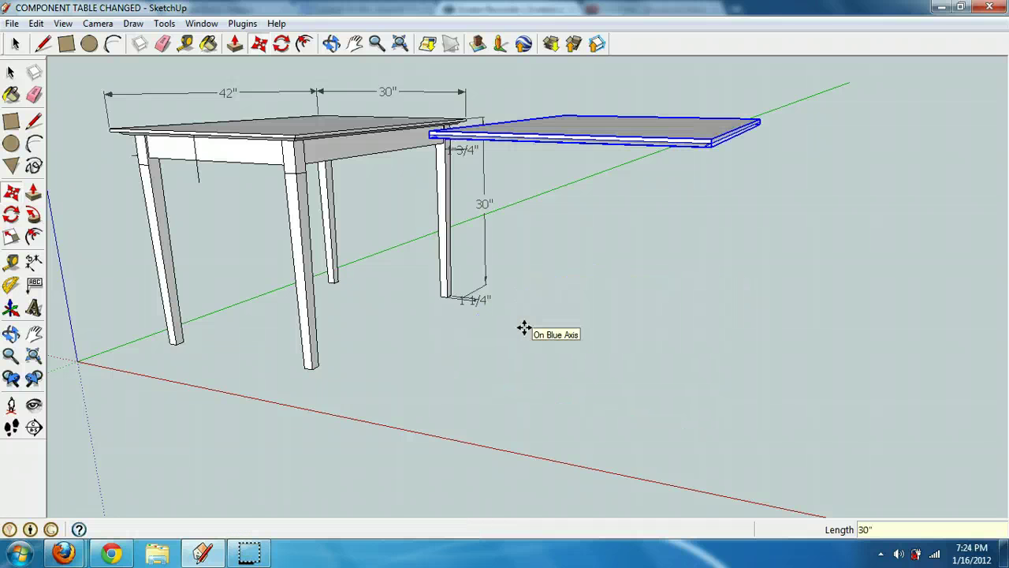
{"action": "left_click", "coordinate": [331, 43]}
{"action": "left_click_drag", "start_coordinate": [349, 113], "coordinate": [333, 204]}
{"action": "left_click", "coordinate": [532, 198]}
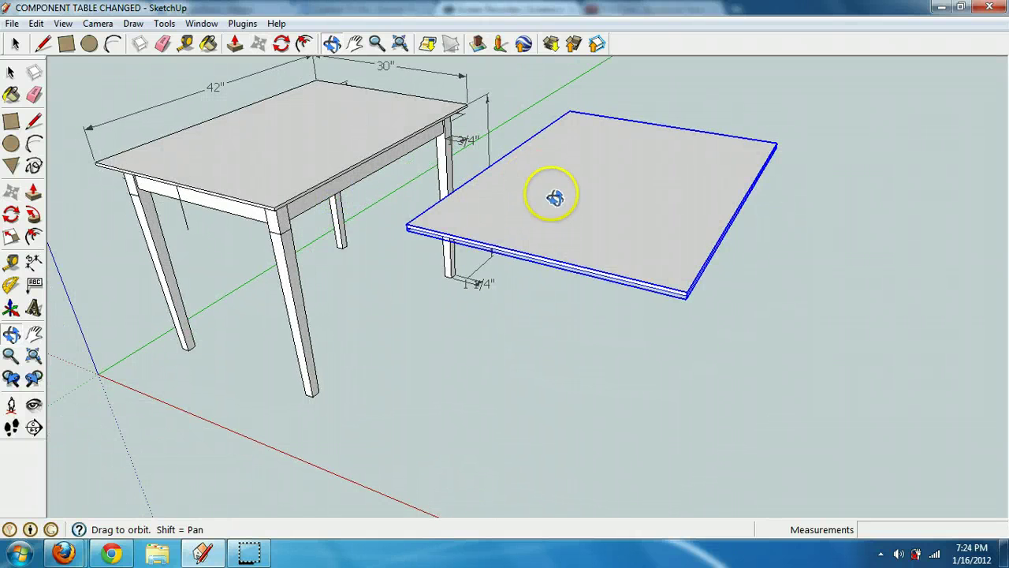
{"action": "left_click_drag", "start_coordinate": [652, 228], "coordinate": [312, 198]}
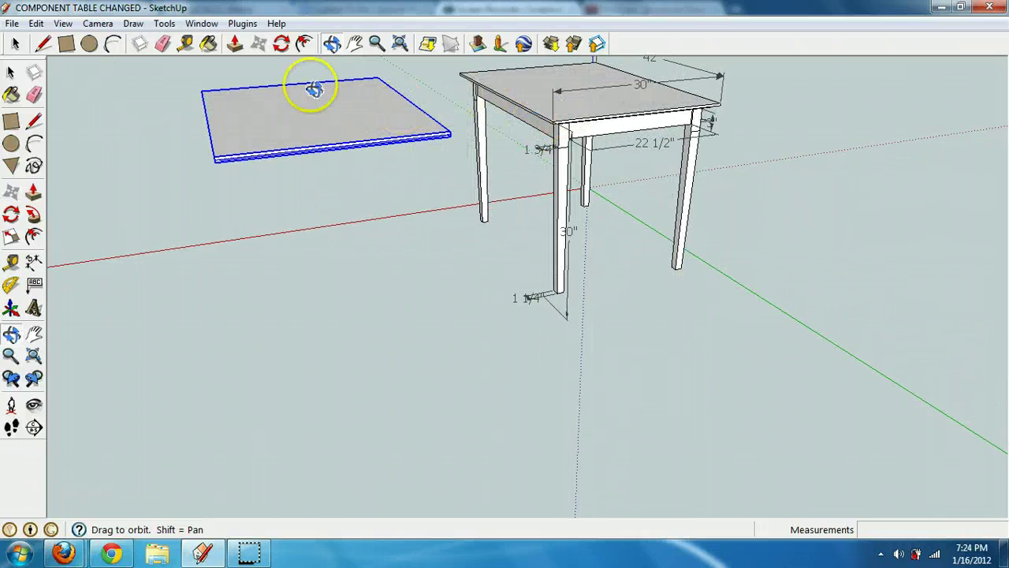
- Dock the Components browser at the right, showing the In Model collection
{"action": "left_click", "coordinate": [201, 24]}
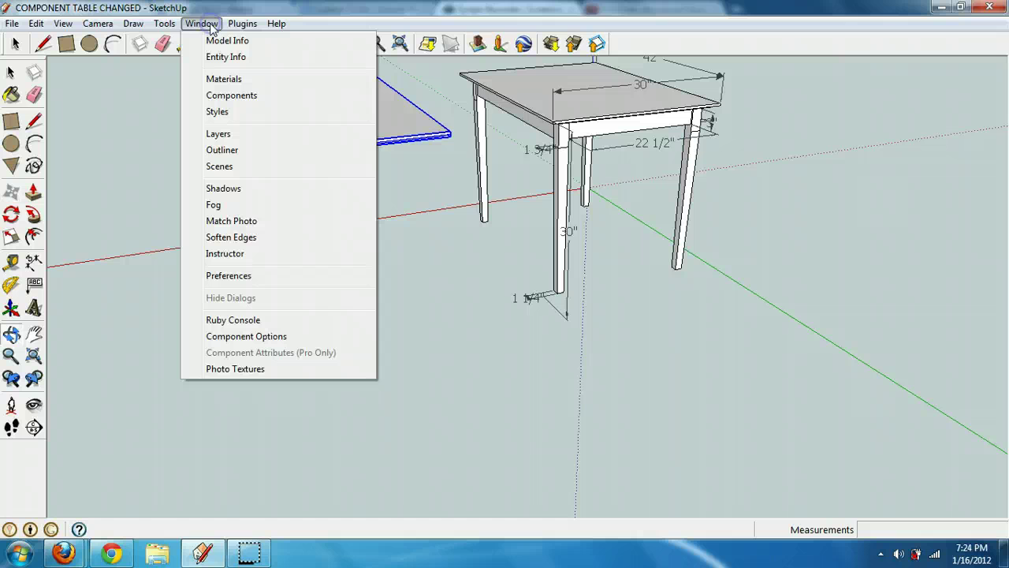
{"action": "left_click", "coordinate": [232, 95]}
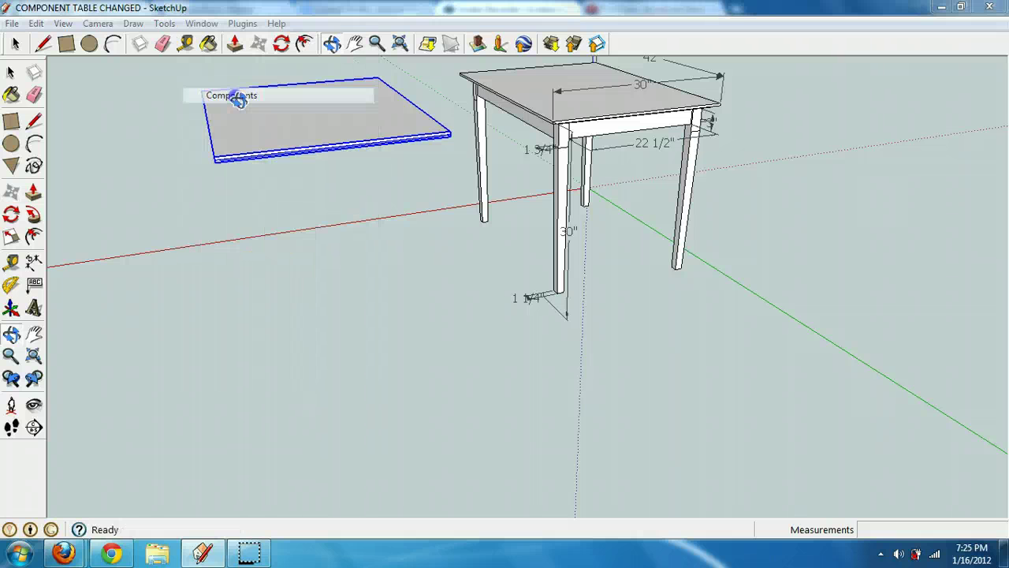
{"action": "left_click_drag", "start_coordinate": [75, 40], "coordinate": [894, 50]}
{"action": "left_click", "coordinate": [870, 147]}
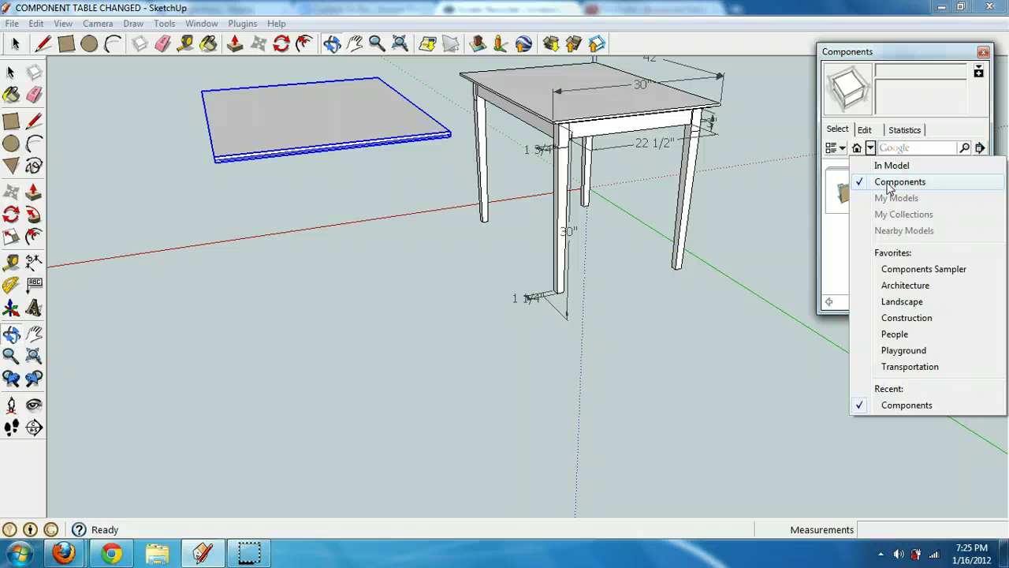
{"action": "left_click", "coordinate": [888, 167]}
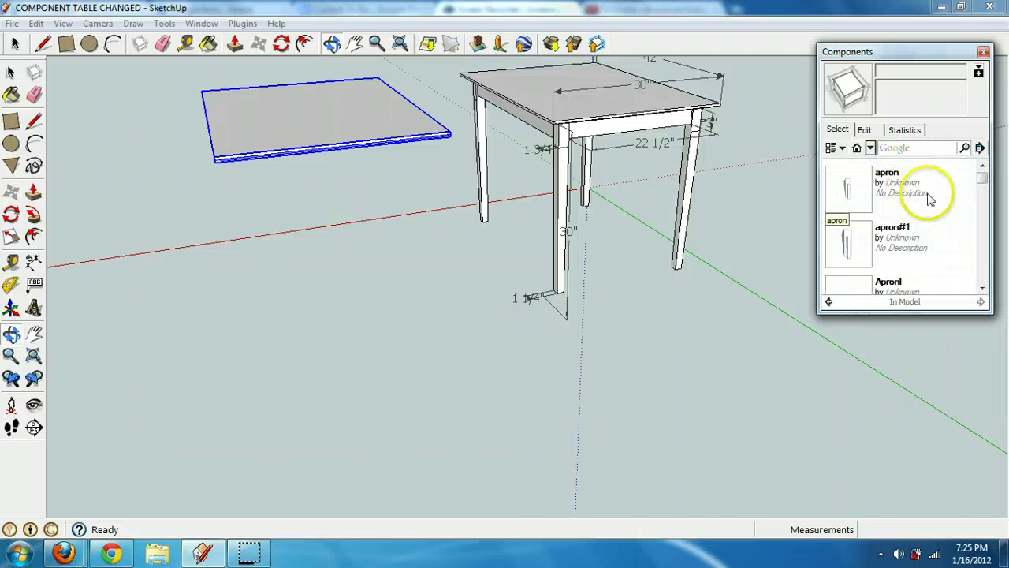
{"action": "left_click_drag", "start_coordinate": [982, 178], "coordinate": [996, 270]}
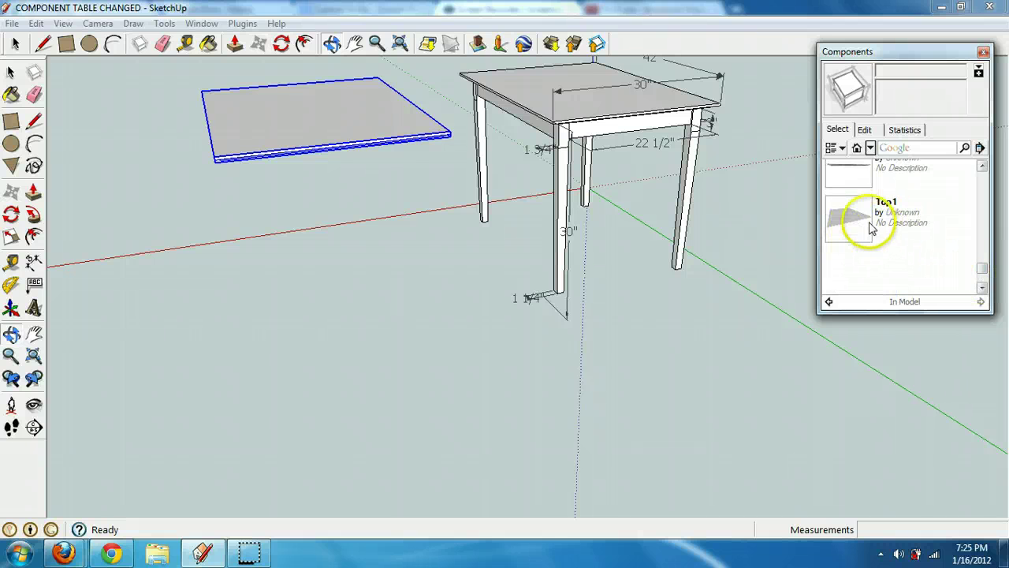
- Place two Top1 copies from the browser, then undo them
{"action": "left_click", "coordinate": [847, 210]}
{"action": "left_click", "coordinate": [342, 272]}
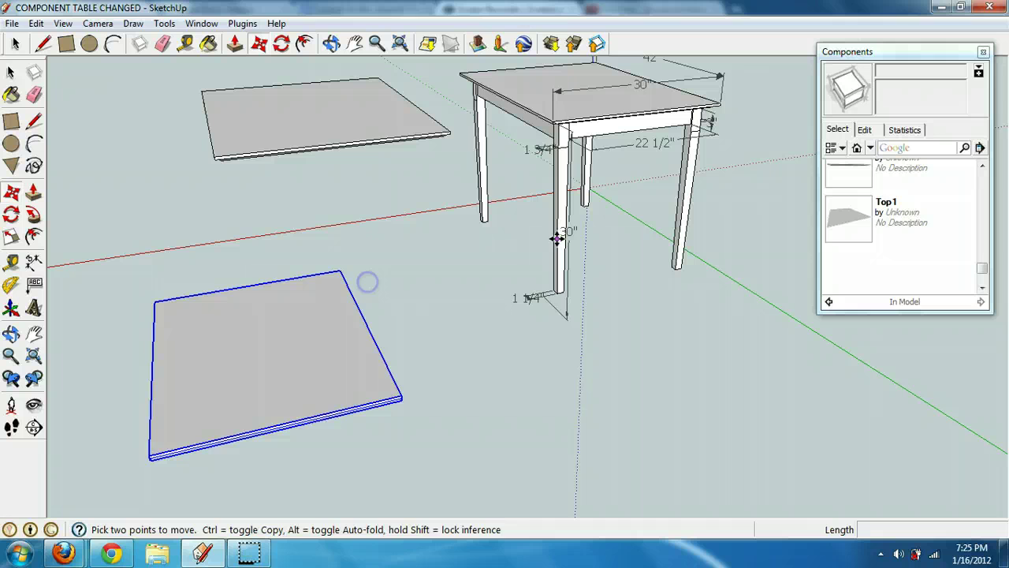
{"action": "left_click", "coordinate": [879, 220]}
{"action": "left_click", "coordinate": [544, 165]}
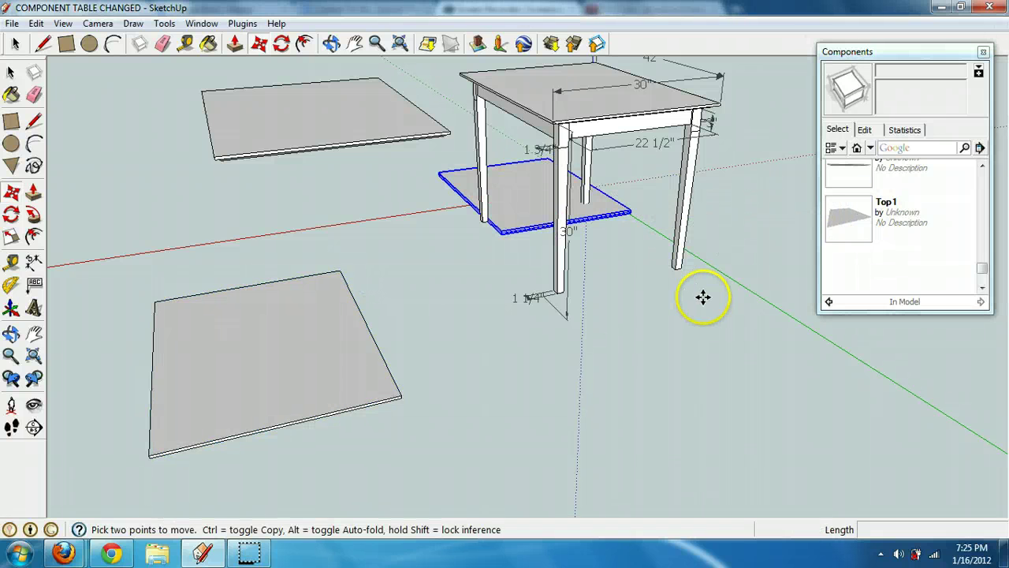
{"action": "key", "text": "ctrl+z"}
{"action": "key", "text": "ctrl+z"}
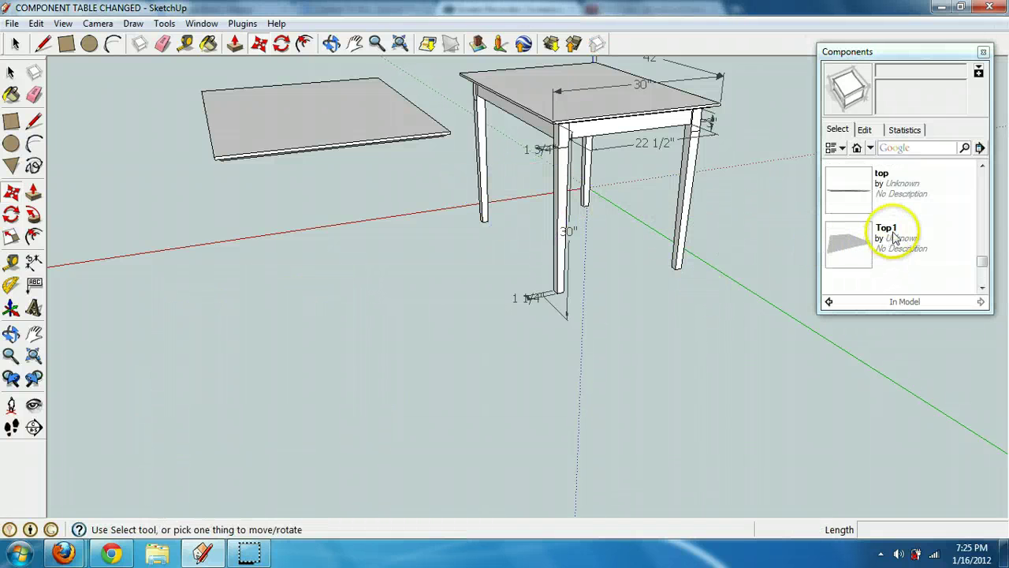
{"action": "left_click_drag", "start_coordinate": [973, 265], "coordinate": [976, 185]}
{"action": "key", "text": "m"}
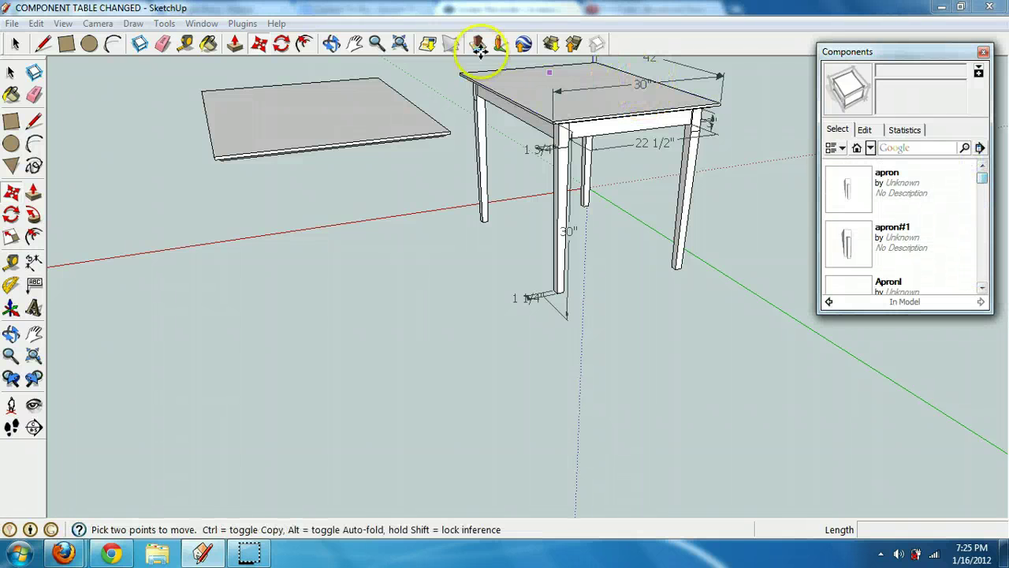
{"action": "left_click", "coordinate": [19, 42]}
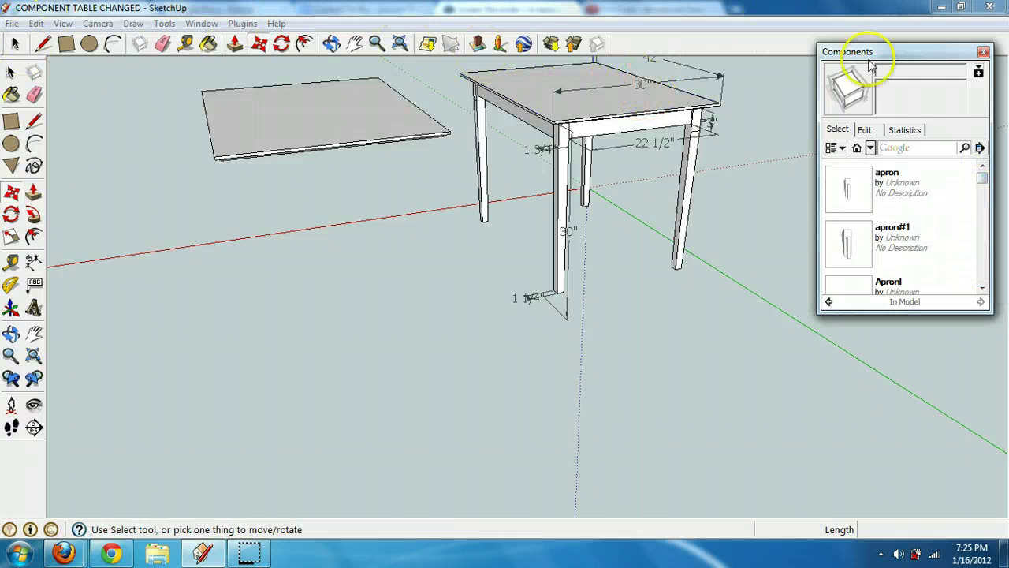
{"action": "left_click", "coordinate": [983, 53]}
{"action": "left_click", "coordinate": [330, 42]}
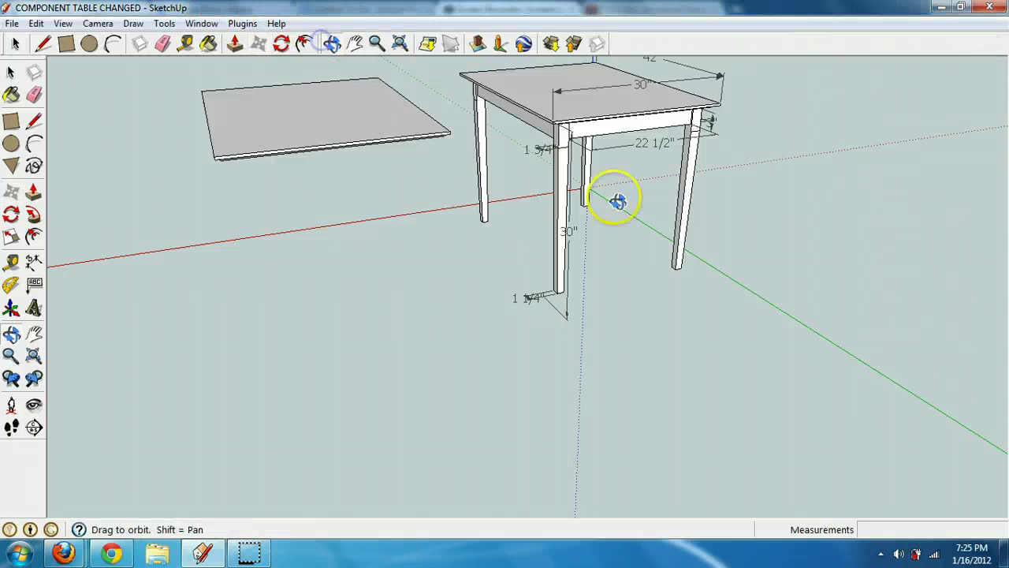
{"action": "scroll", "coordinate": [616, 201], "scroll_direction": "up", "scroll_amount": 10}
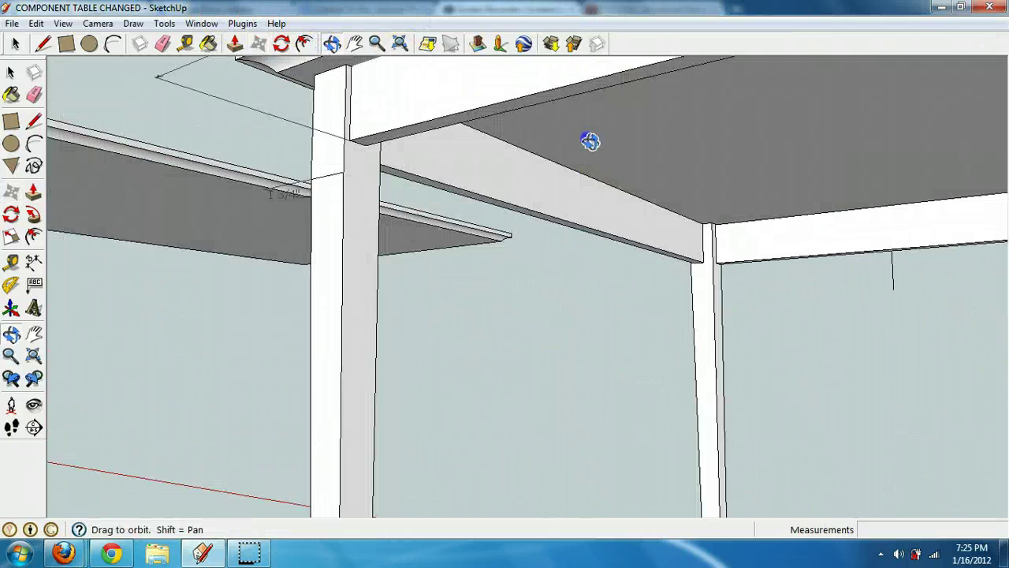
{"action": "scroll", "coordinate": [608, 158], "scroll_direction": "down", "scroll_amount": 6}
{"action": "scroll", "coordinate": [500, 153], "scroll_direction": "up", "scroll_amount": 3}
{"action": "left_click", "coordinate": [713, 111]}
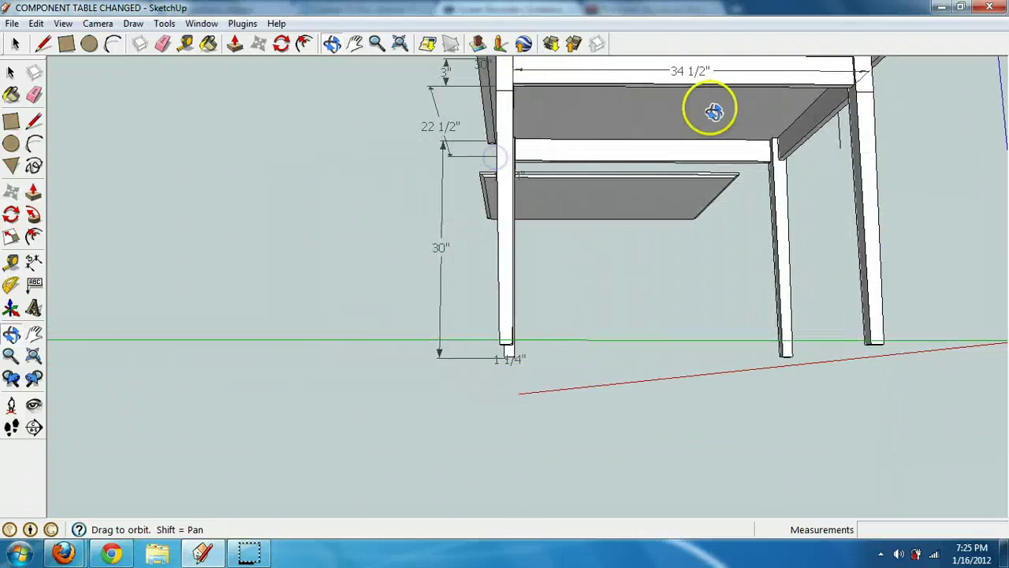
{"action": "left_click_drag", "start_coordinate": [713, 111], "coordinate": [890, 158]}
{"action": "scroll", "coordinate": [563, 153], "scroll_direction": "up", "scroll_amount": 6}
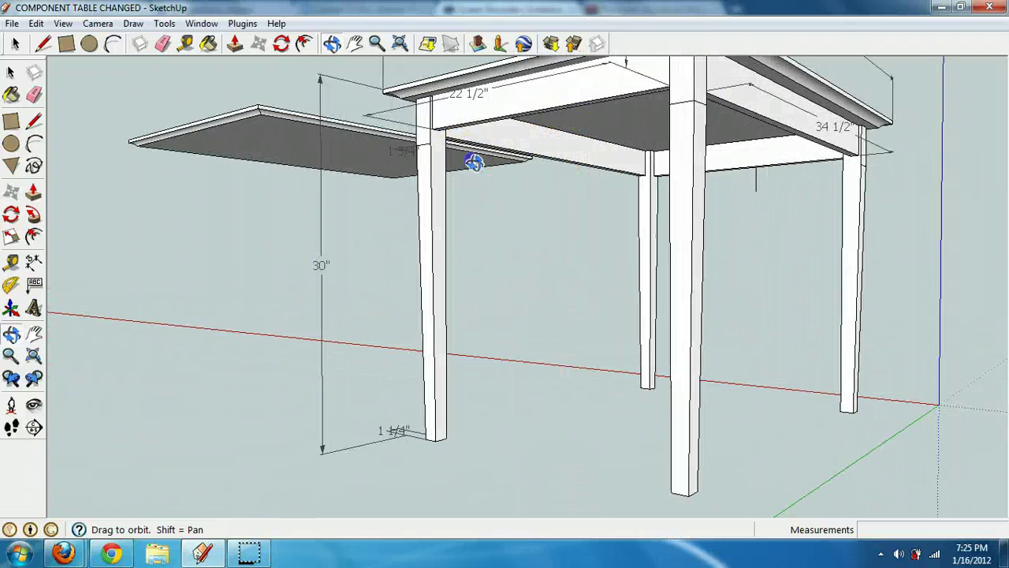
{"action": "middle_click_drag", "start_coordinate": [473, 162], "coordinate": [655, 140]}
{"action": "left_click", "coordinate": [604, 84]}
{"action": "left_click", "coordinate": [618, 152]}
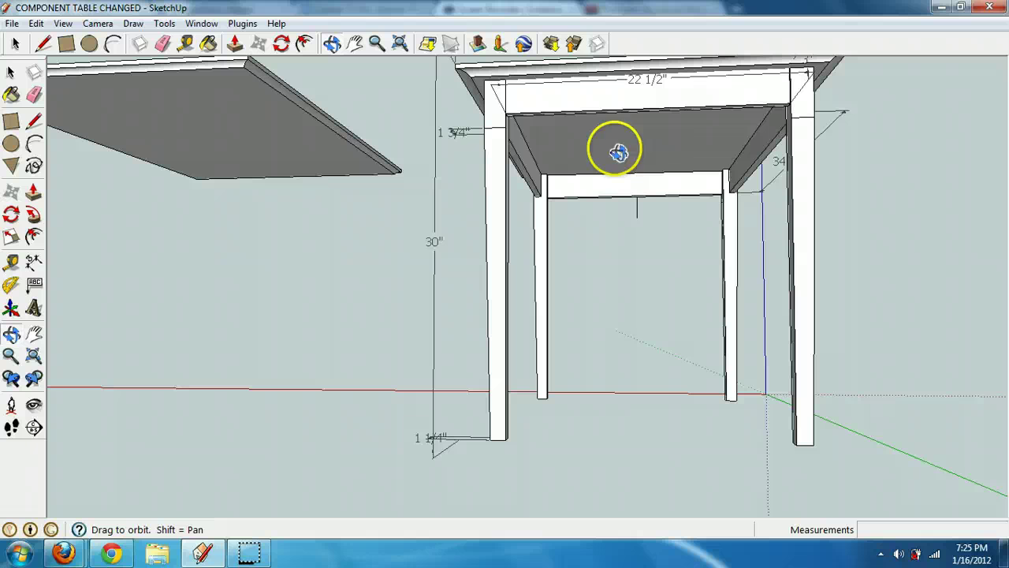
{"action": "mouse_move", "coordinate": [578, 185]}
{"action": "left_mouse_down"}
{"action": "mouse_move", "coordinate": [604, 184]}
{"action": "mouse_move", "coordinate": [587, 172]}
{"action": "left_mouse_up"}
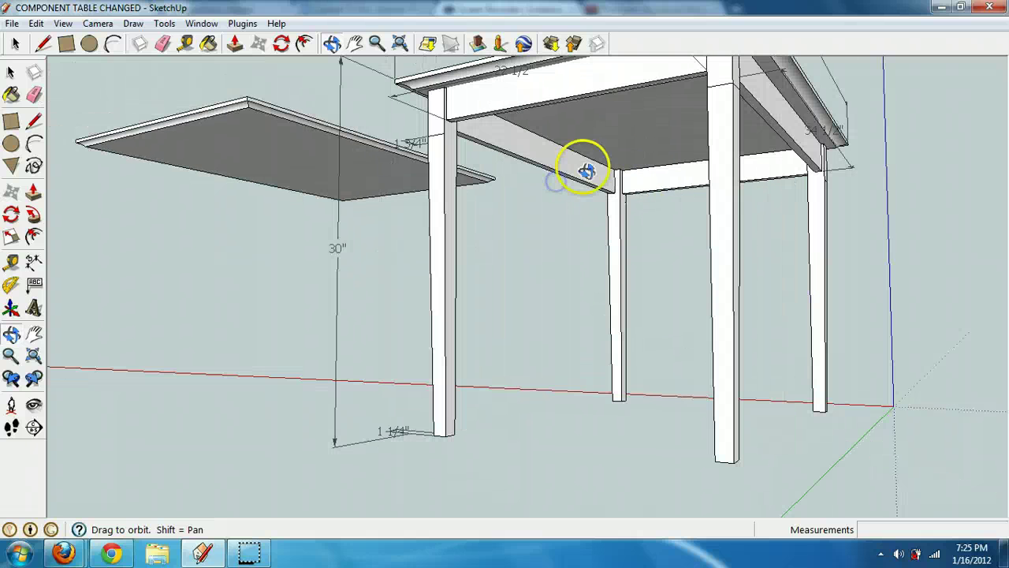
{"action": "left_click_drag", "start_coordinate": [559, 260], "coordinate": [524, 149]}
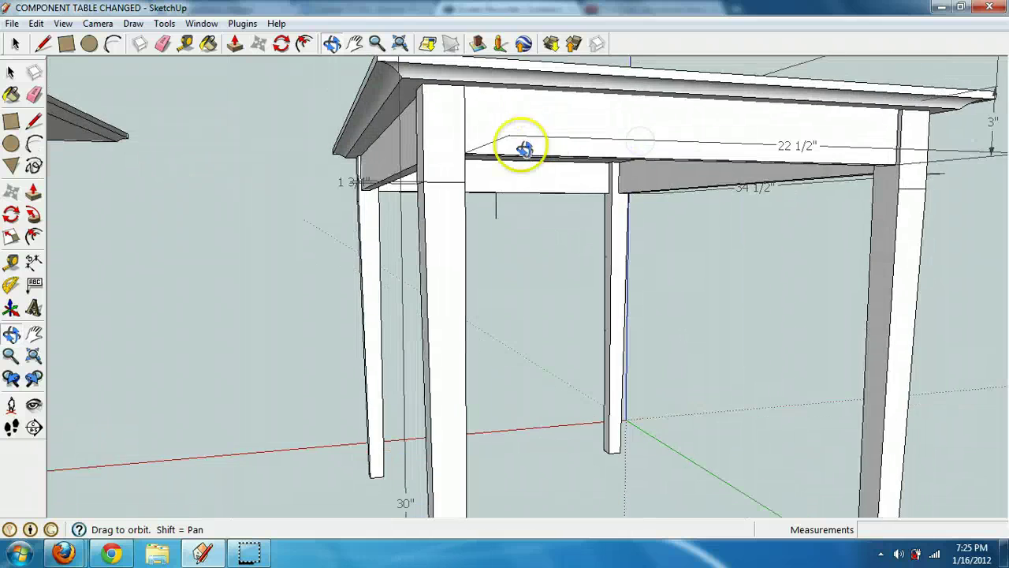
{"action": "scroll", "coordinate": [728, 129], "scroll_direction": "up", "scroll_amount": 6}
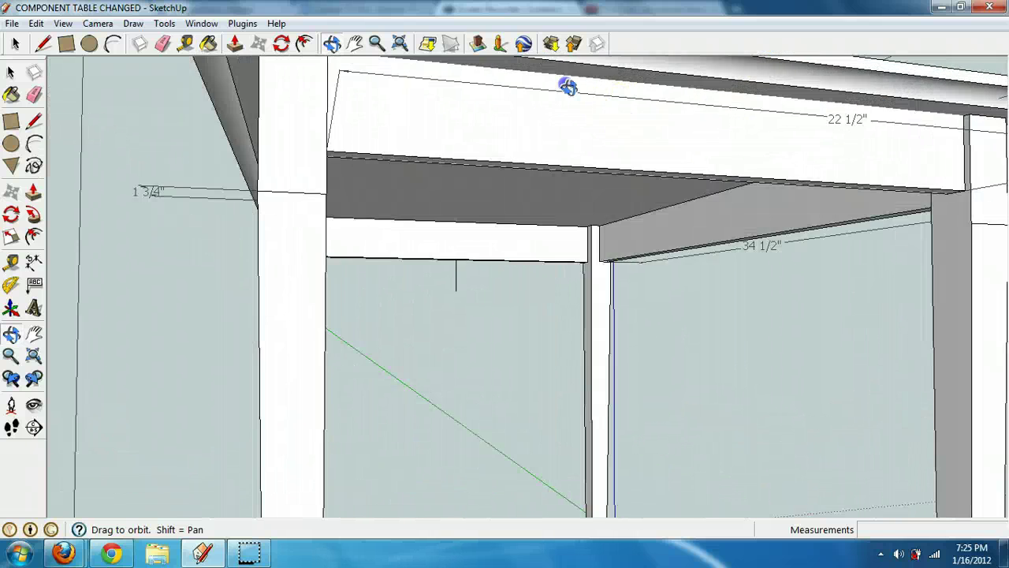
{"action": "scroll", "coordinate": [728, 123], "scroll_direction": "down", "scroll_amount": 5}
{"action": "left_click_drag", "start_coordinate": [728, 124], "coordinate": [755, 151]}
- Move the short side apron out past the end of the table
{"action": "left_click", "coordinate": [15, 44]}
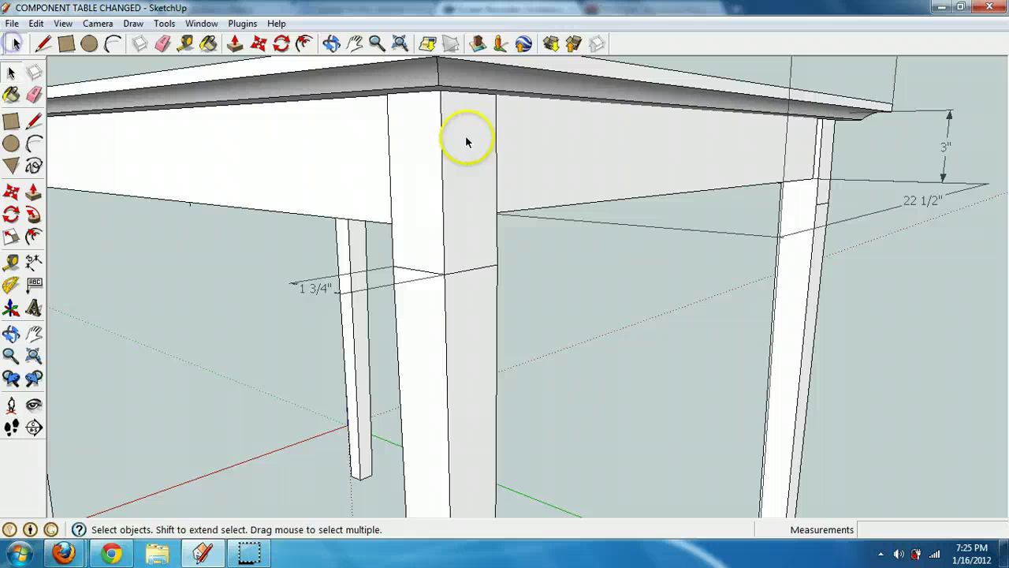
{"action": "left_click", "coordinate": [259, 44]}
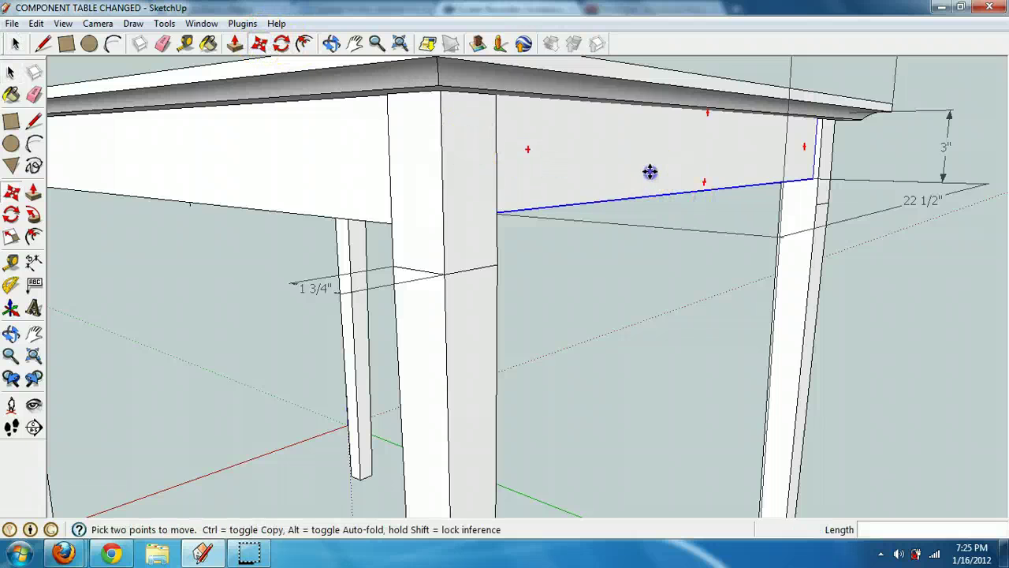
{"action": "left_click_drag", "start_coordinate": [650, 169], "coordinate": [872, 198]}
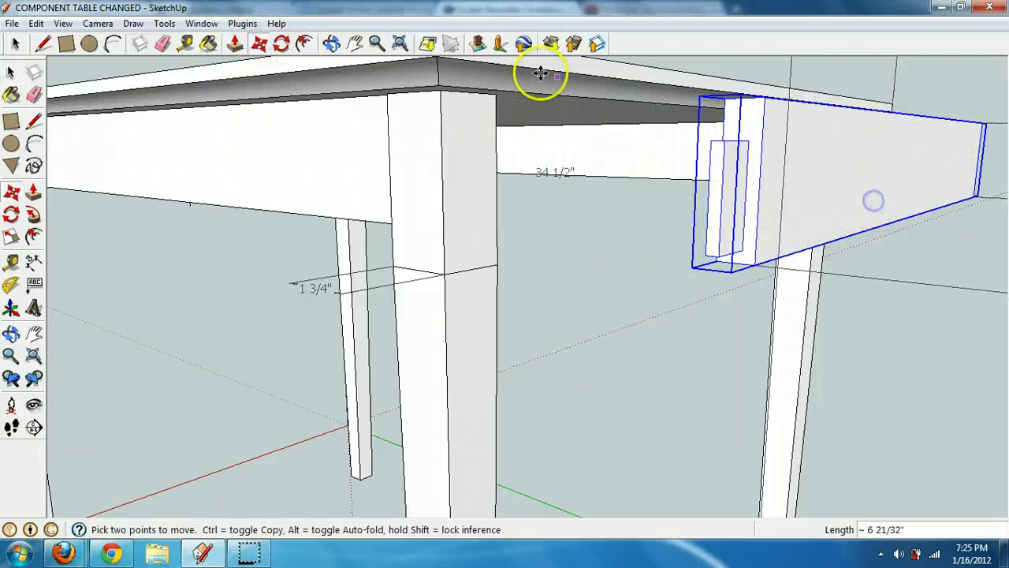
{"action": "left_click", "coordinate": [331, 43]}
- Orbit and pan around the table to view it whole from a lower eye level
{"action": "left_click_drag", "start_coordinate": [792, 260], "coordinate": [676, 169]}
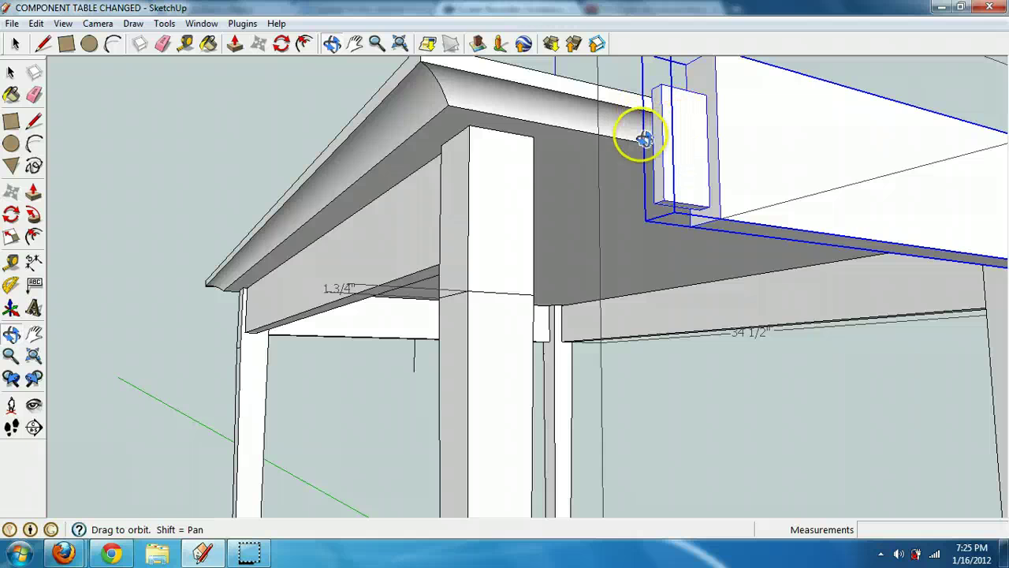
{"action": "left_click_drag", "start_coordinate": [881, 373], "coordinate": [397, 314]}
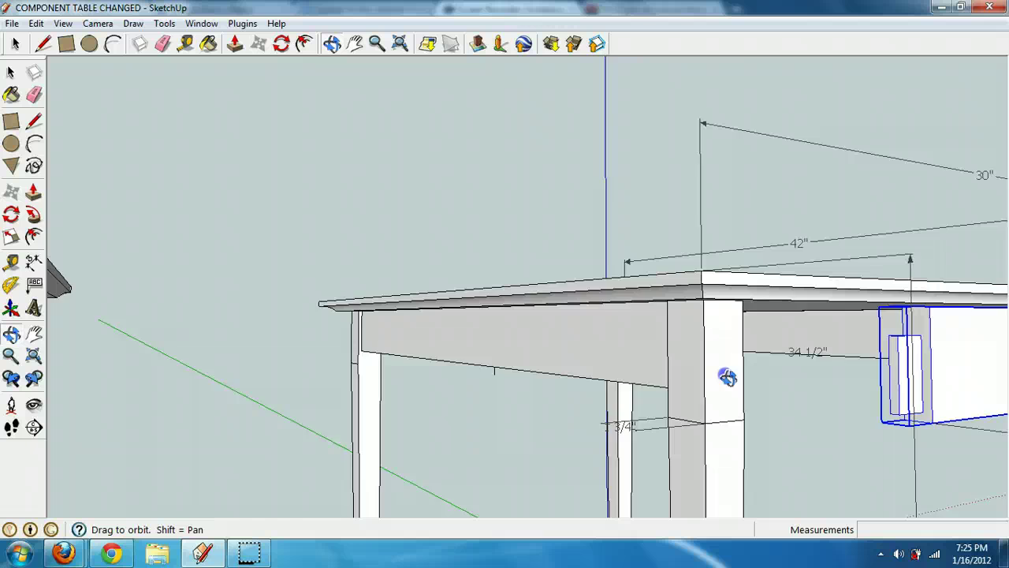
{"action": "mouse_move", "coordinate": [727, 377]}
{"action": "left_mouse_down"}
{"action": "mouse_move", "coordinate": [827, 376]}
{"action": "mouse_move", "coordinate": [935, 354]}
{"action": "mouse_move", "coordinate": [905, 353]}
{"action": "left_mouse_up"}
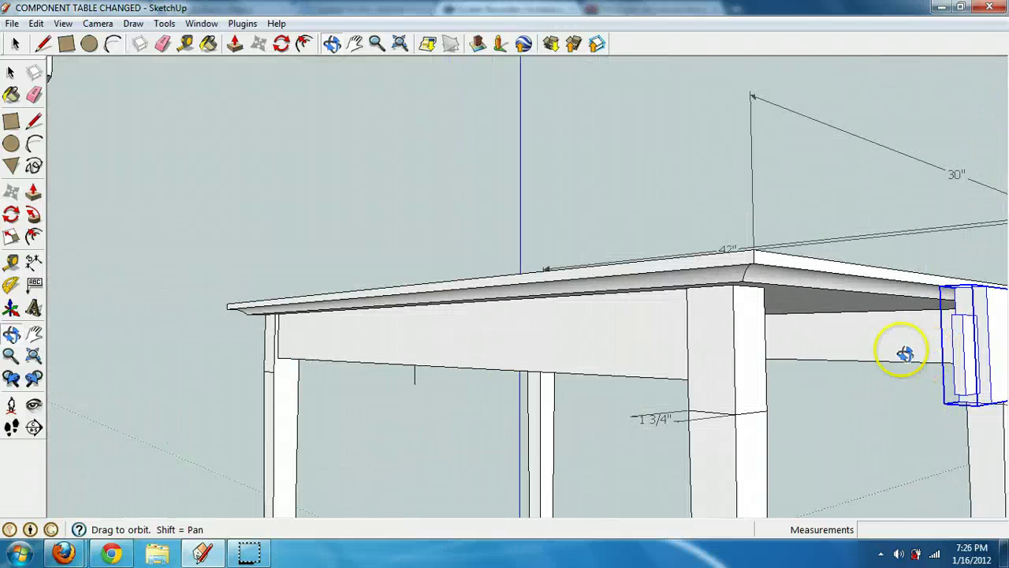
{"action": "left_click", "coordinate": [354, 45]}
{"action": "left_click_drag", "start_coordinate": [757, 228], "coordinate": [769, 363]}
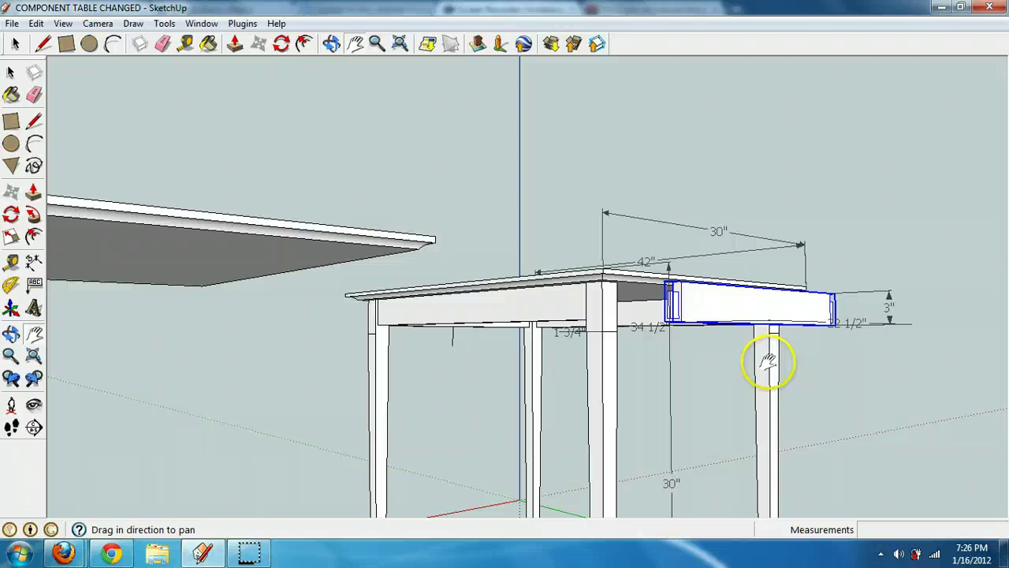
{"action": "left_click", "coordinate": [331, 43]}
{"action": "left_click_drag", "start_coordinate": [521, 252], "coordinate": [536, 323]}
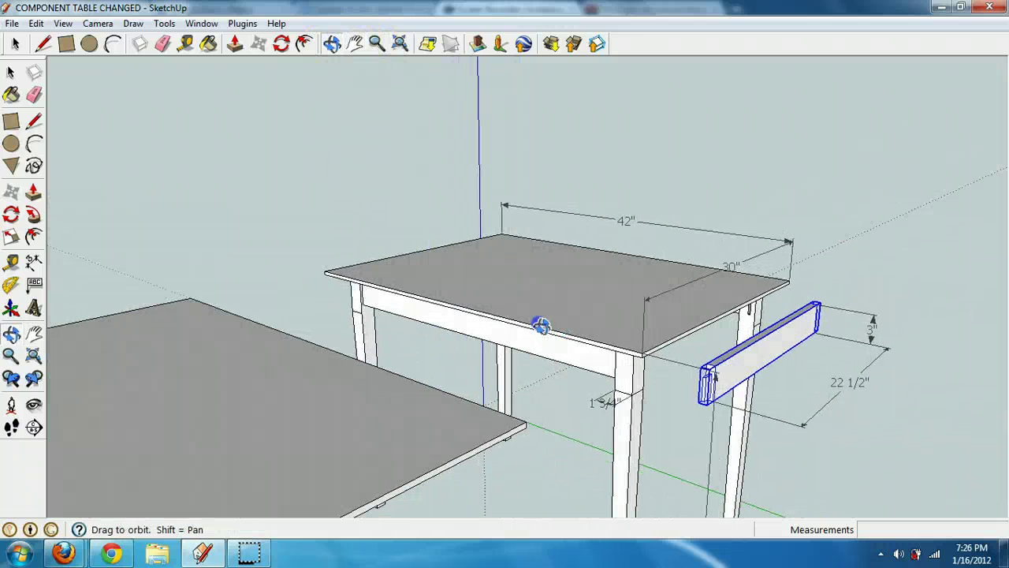
{"action": "left_click", "coordinate": [354, 44]}
{"action": "left_click_drag", "start_coordinate": [741, 311], "coordinate": [557, 139]}
{"action": "scroll", "coordinate": [556, 139], "scroll_direction": "down", "scroll_amount": 5}
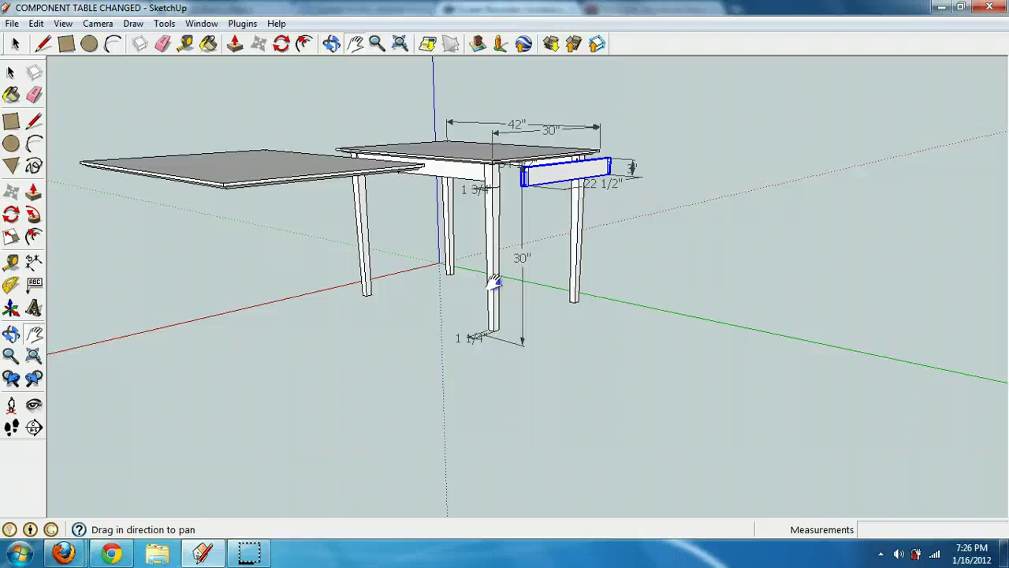
{"action": "left_click", "coordinate": [43, 45]}
- Draw a 22.5" by 3/4" rectangle on the ground beside the table
{"action": "left_click", "coordinate": [66, 43]}
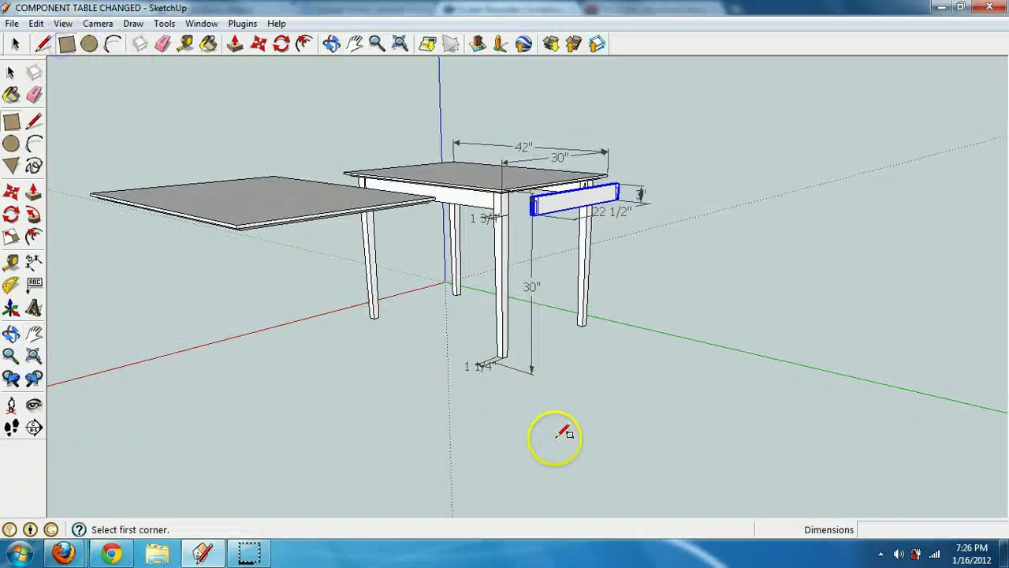
{"action": "left_click", "coordinate": [558, 460]}
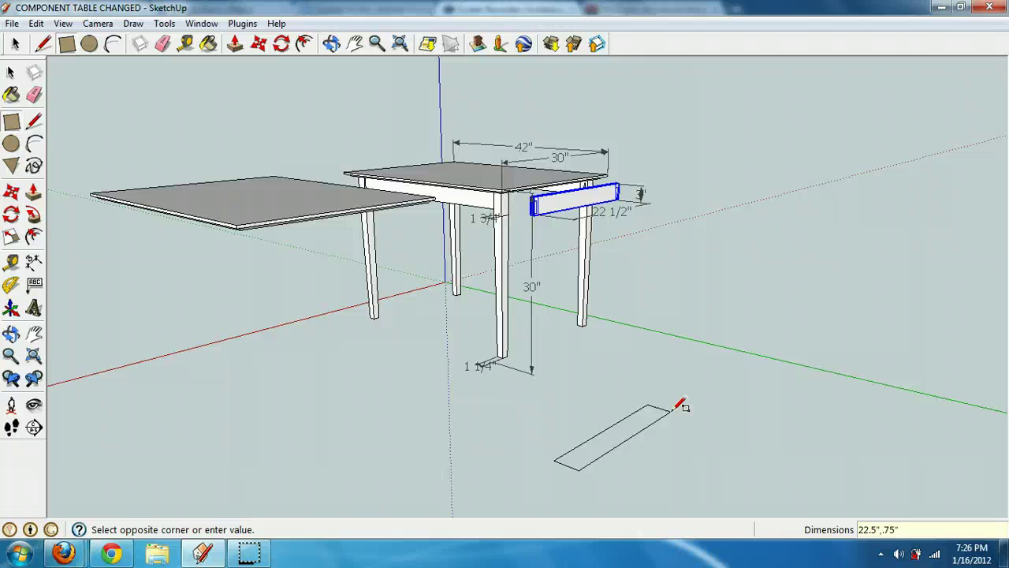
{"action": "left_click", "coordinate": [673, 409]}
{"action": "scroll", "coordinate": [624, 445], "scroll_direction": "up", "scroll_amount": 5}
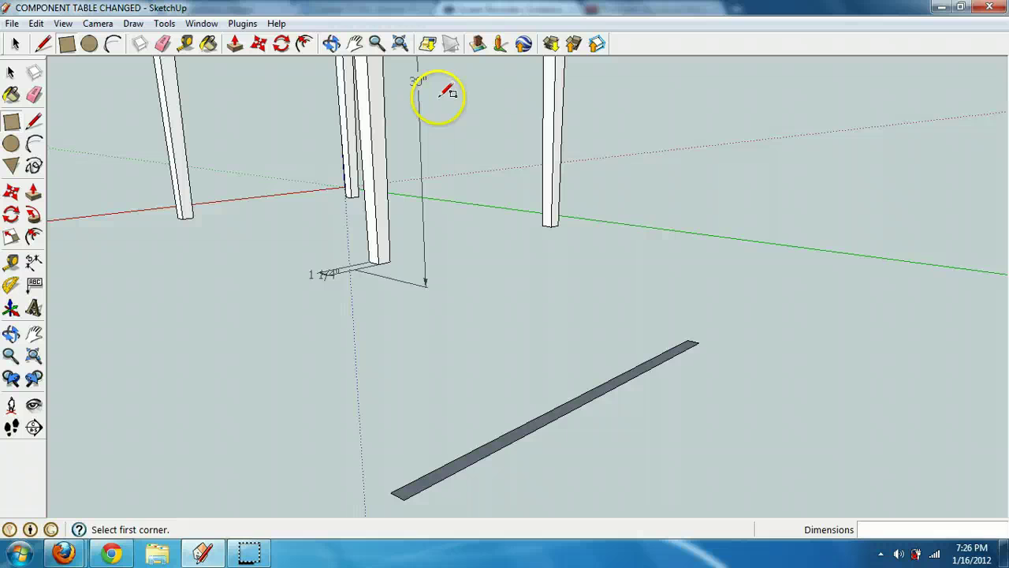
- Pull the rectangle up 3" into a standing board and centre it in view
{"action": "left_click", "coordinate": [234, 45]}
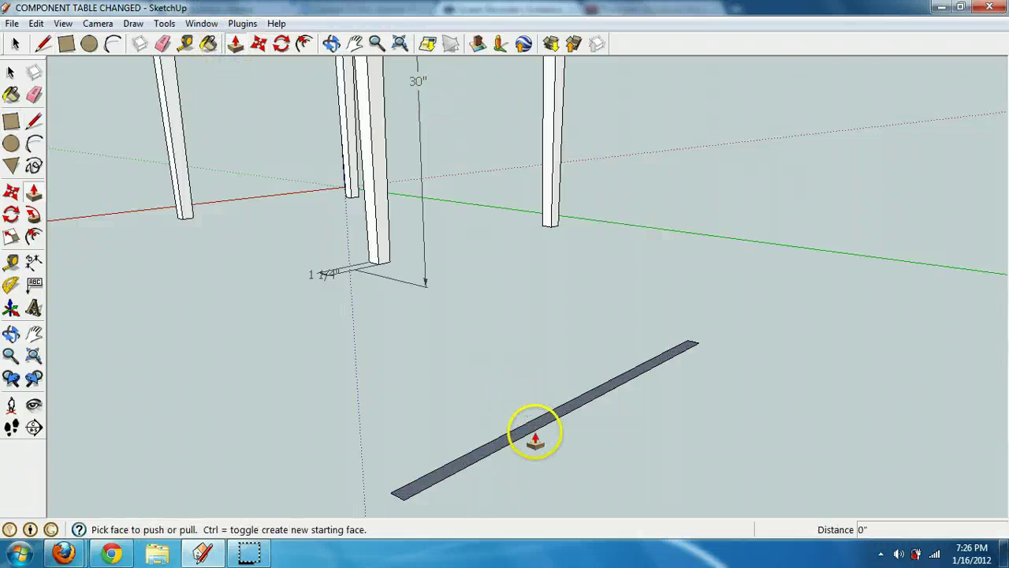
{"action": "left_click_drag", "start_coordinate": [533, 426], "coordinate": [536, 377]}
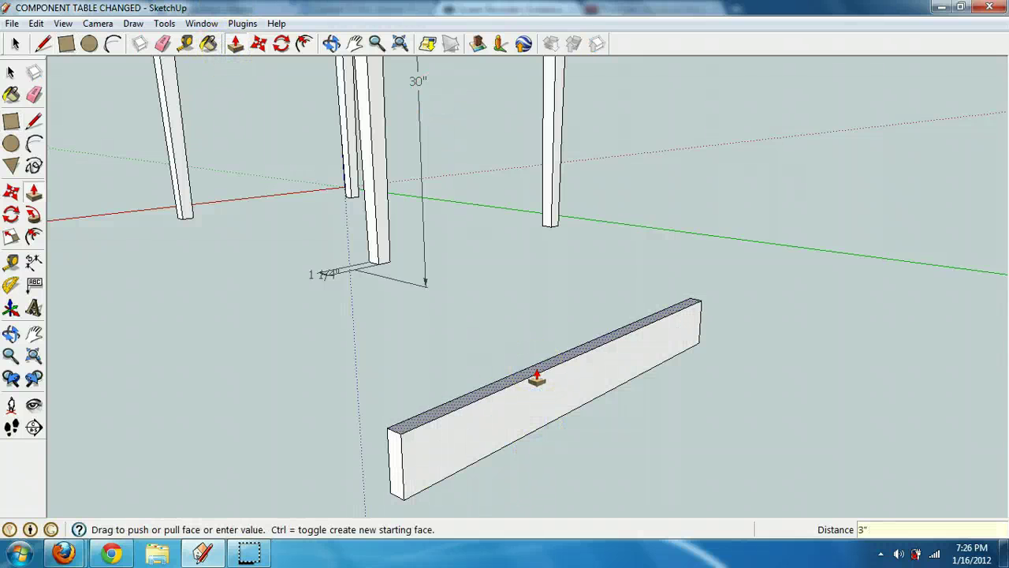
{"action": "left_click", "coordinate": [536, 378]}
{"action": "left_click", "coordinate": [354, 44]}
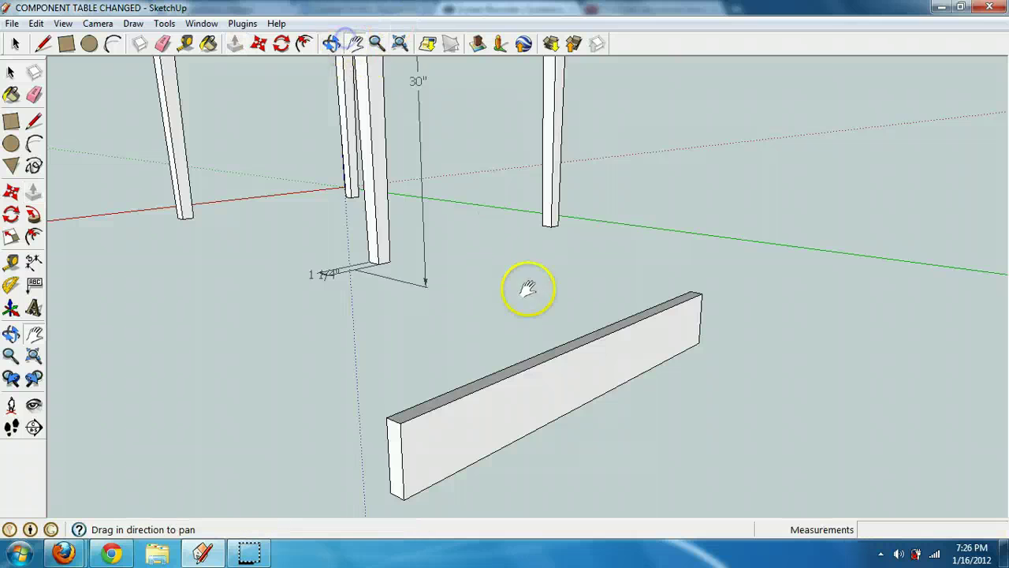
{"action": "left_click_drag", "start_coordinate": [527, 289], "coordinate": [560, 196]}
{"action": "scroll", "coordinate": [505, 292], "scroll_direction": "up", "scroll_amount": 3}
{"action": "left_click_drag", "start_coordinate": [459, 354], "coordinate": [621, 283]}
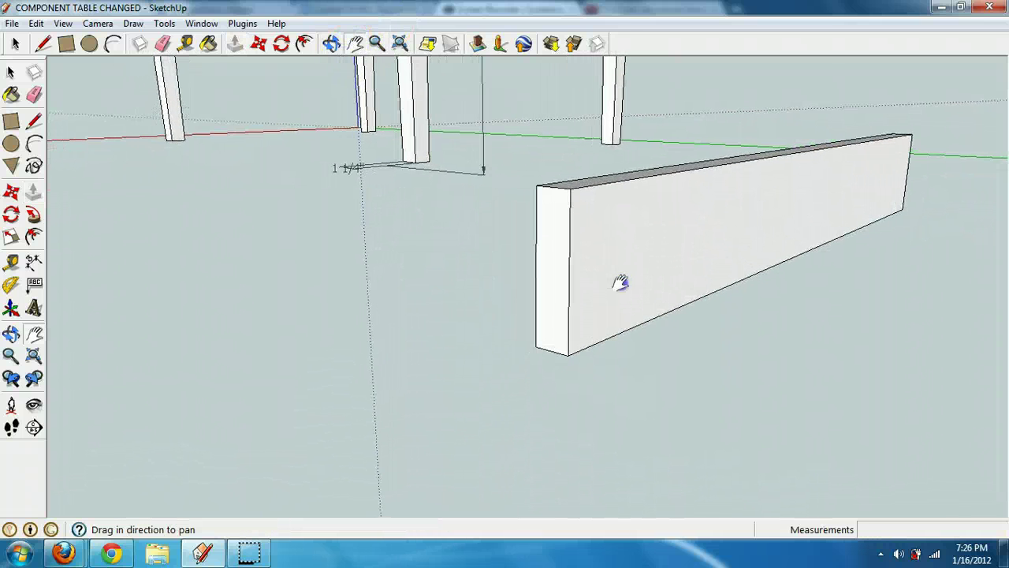
- Offset the board's end face inward by .25" to outline the tenon
{"action": "left_click", "coordinate": [33, 236]}
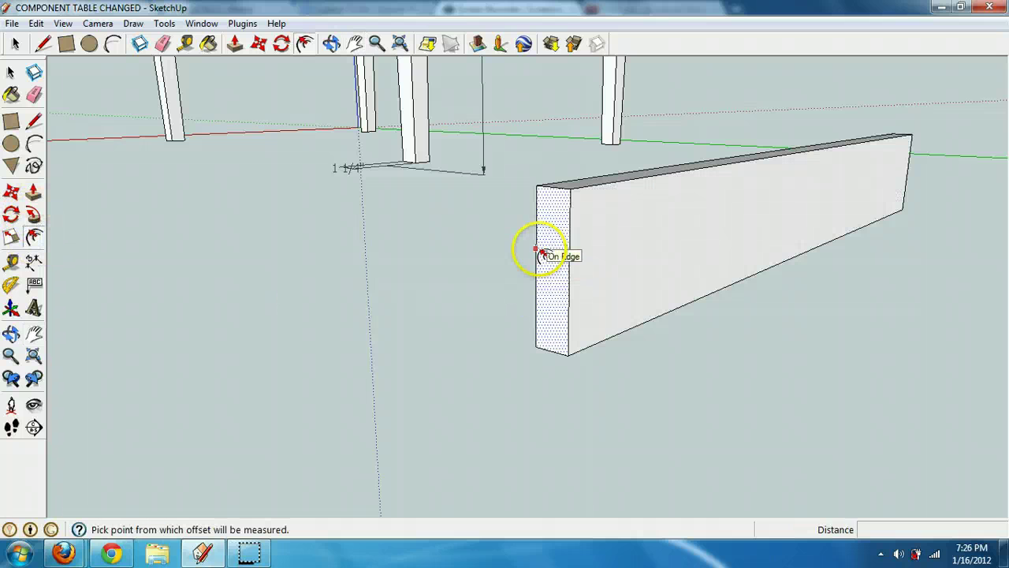
{"action": "left_click", "coordinate": [540, 252]}
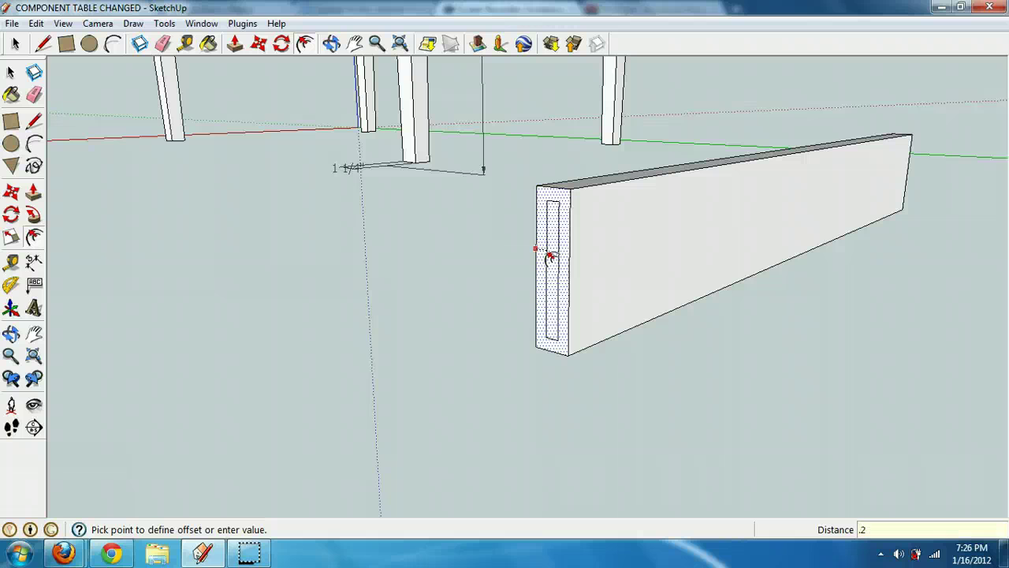
{"action": "type", "text": ".25"}
{"action": "key", "text": "Return"}
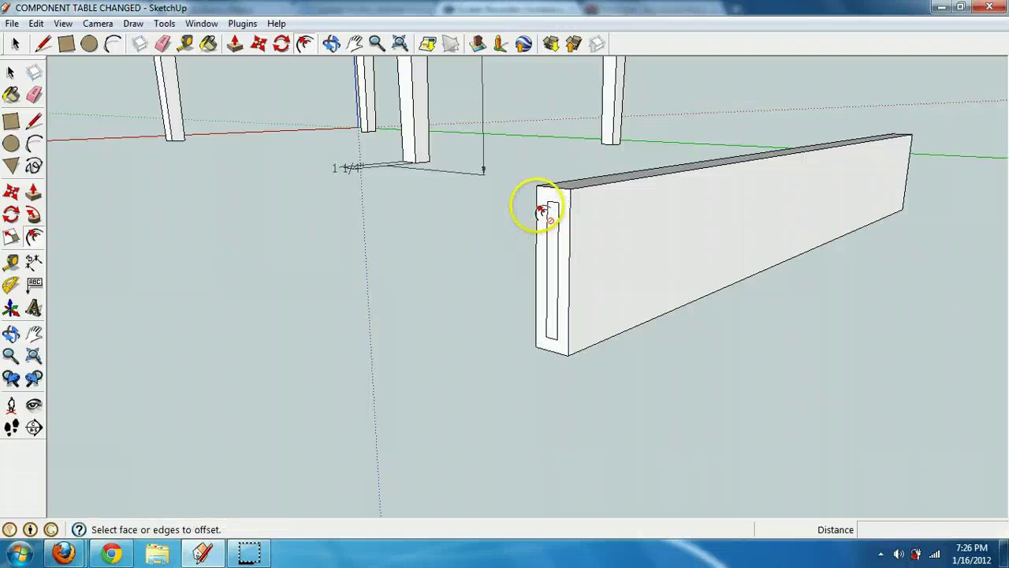
{"action": "scroll", "coordinate": [597, 225], "scroll_direction": "up", "scroll_amount": 5}
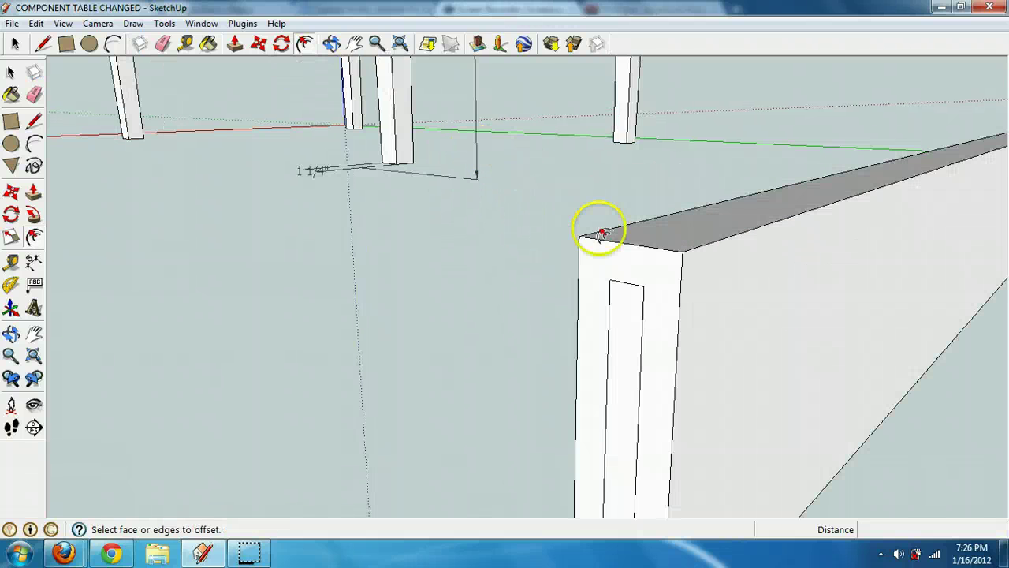
{"action": "scroll", "coordinate": [623, 282], "scroll_direction": "down", "scroll_amount": 4}
{"action": "left_click", "coordinate": [626, 282]}
{"action": "key", "text": "Escape"}
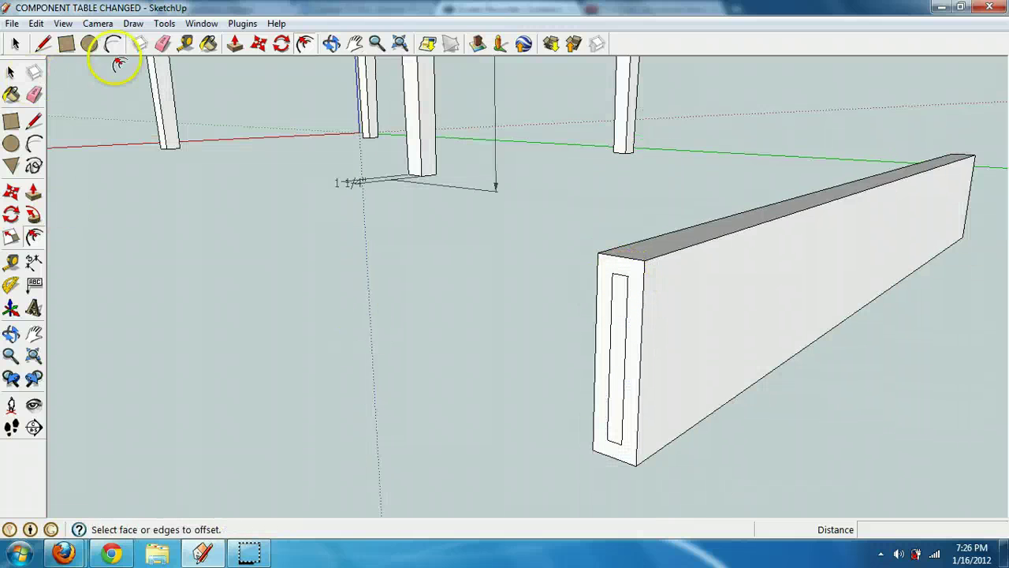
- Lower the tenon outline's top edge by 0.5"
{"action": "left_click", "coordinate": [187, 45]}
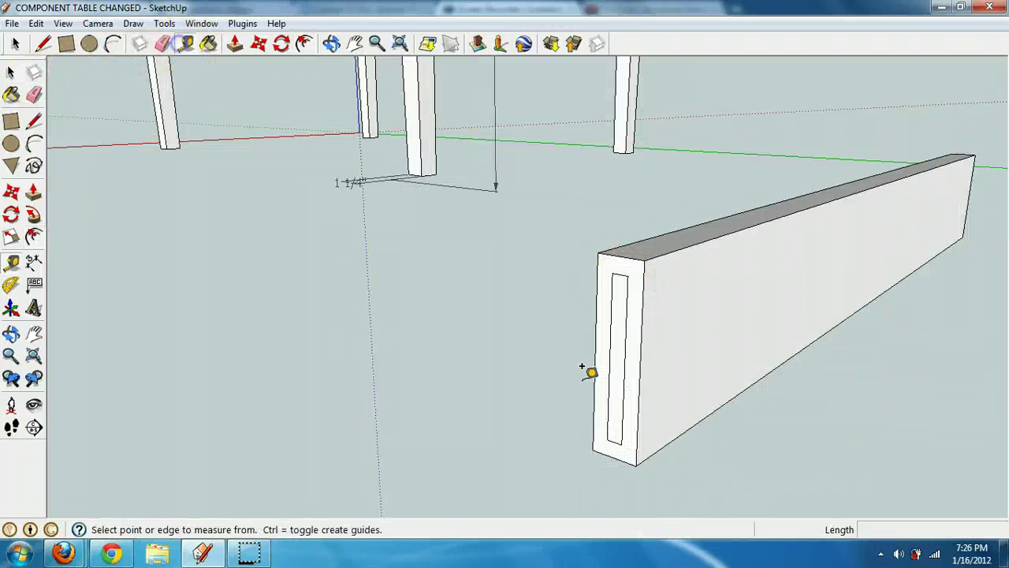
{"action": "left_click", "coordinate": [618, 433]}
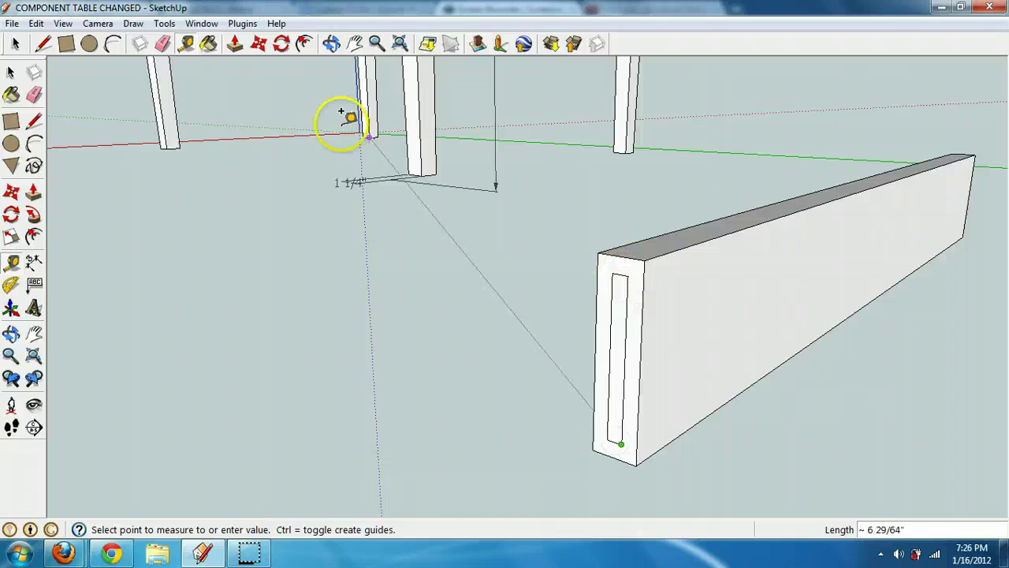
{"action": "left_click", "coordinate": [260, 44]}
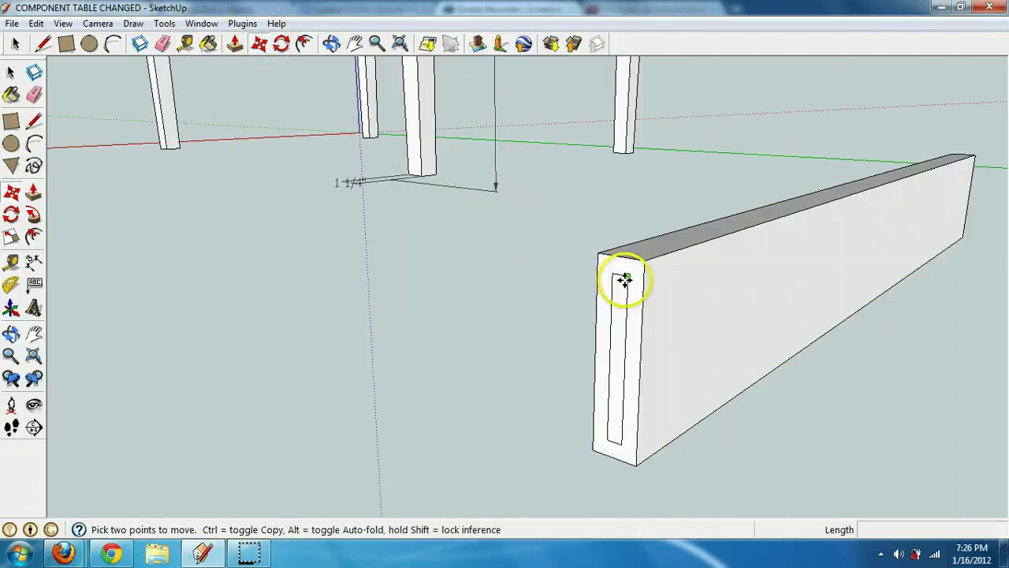
{"action": "scroll", "coordinate": [624, 276], "scroll_direction": "up", "scroll_amount": 2}
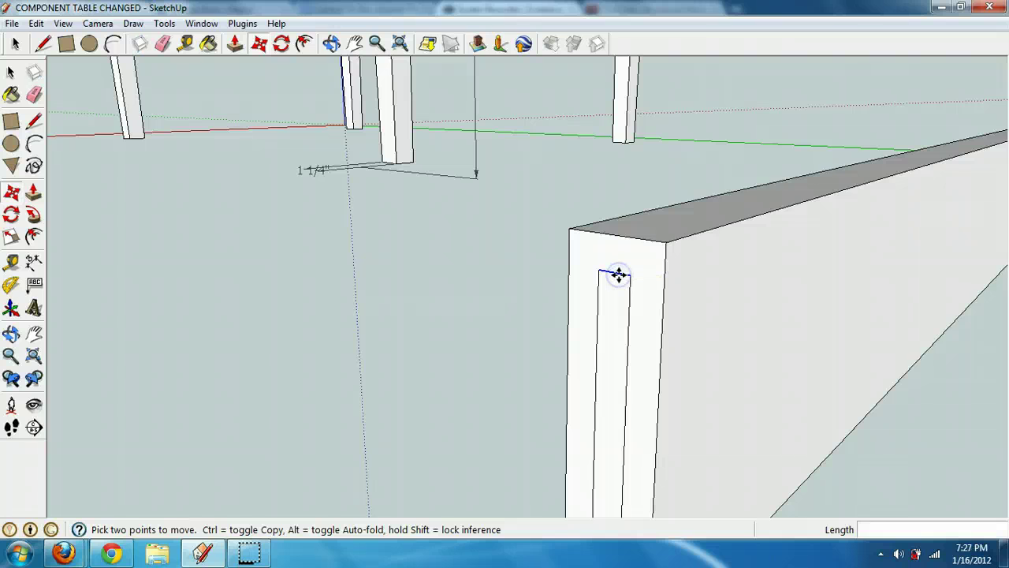
{"action": "left_click_drag", "start_coordinate": [618, 274], "coordinate": [615, 296]}
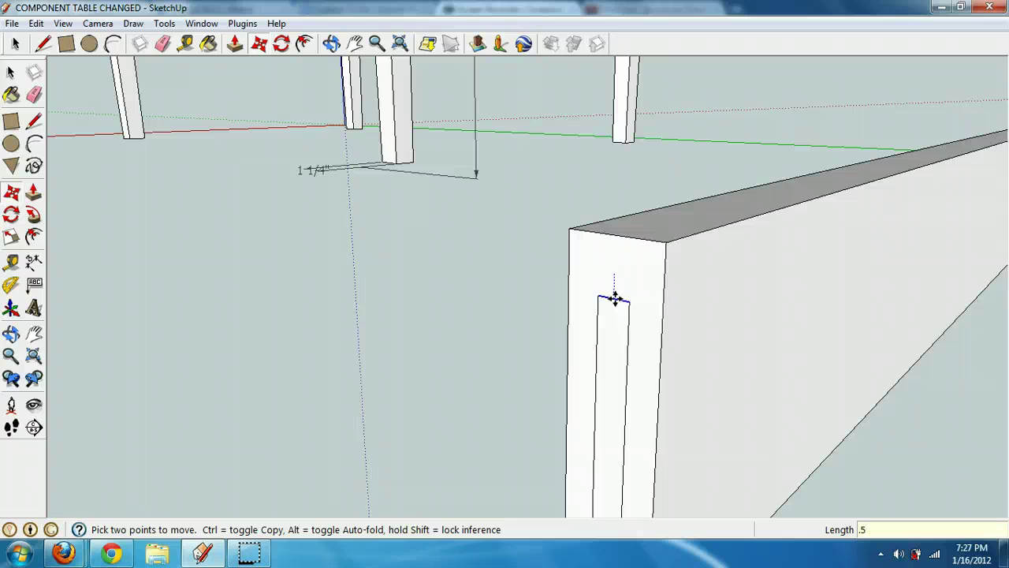
{"action": "key", "text": "Return"}
- Frame the board end and Push/Pull the marked rectangle by 1 inch
{"action": "scroll", "coordinate": [630, 387], "scroll_direction": "down", "scroll_amount": 2}
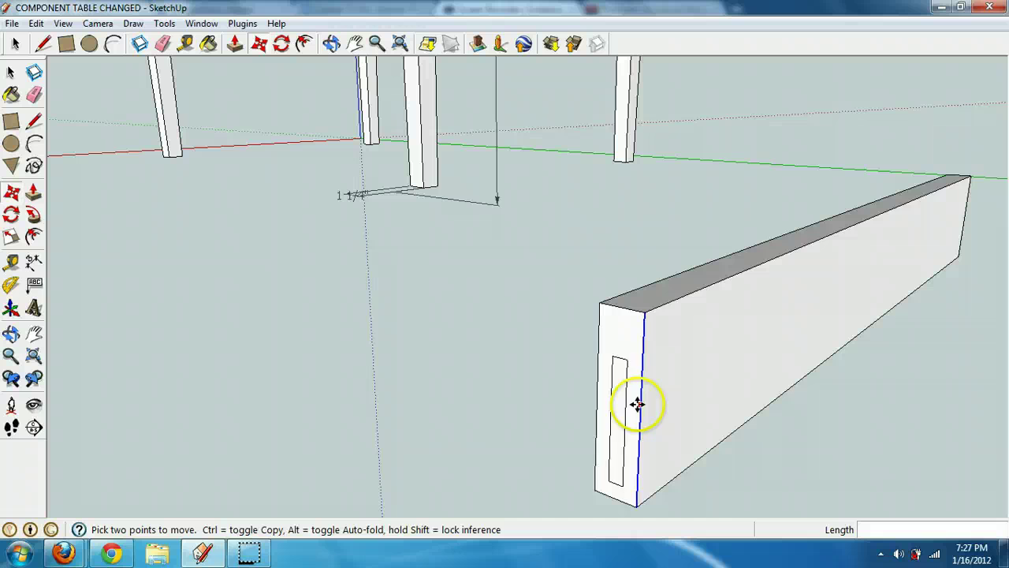
{"action": "left_click", "coordinate": [16, 44]}
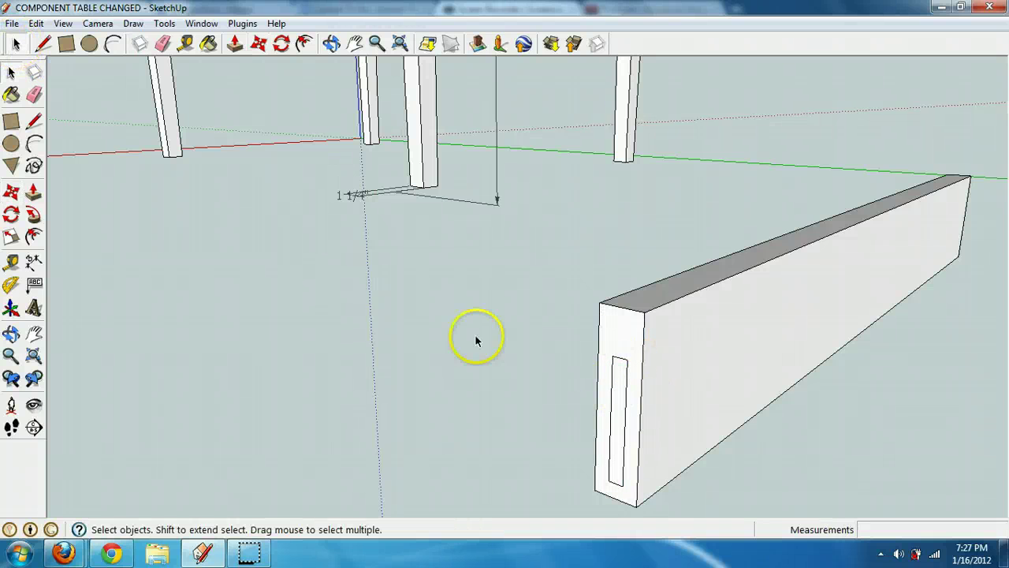
{"action": "left_click", "coordinate": [339, 43]}
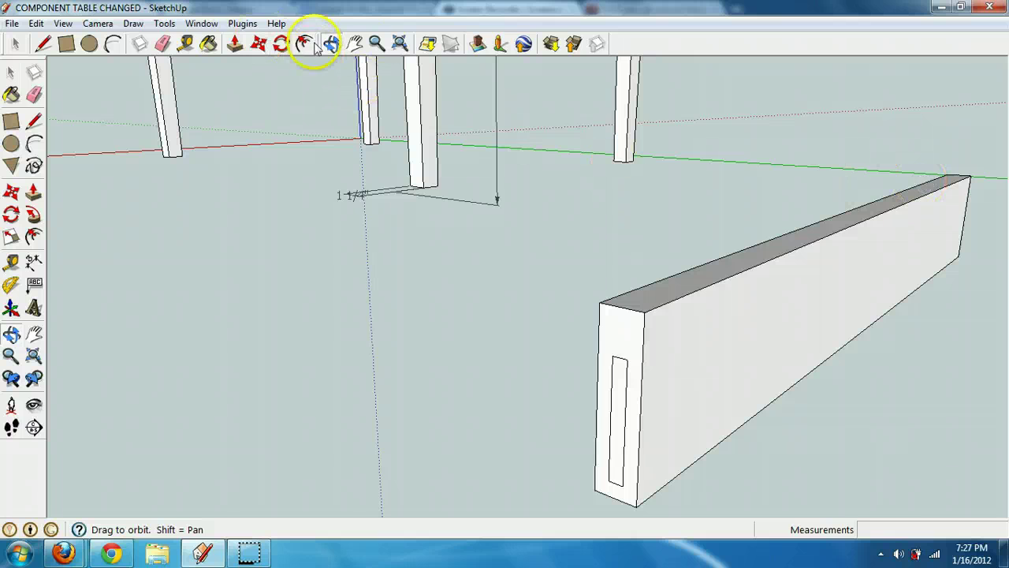
{"action": "left_click", "coordinate": [354, 43]}
{"action": "left_click_drag", "start_coordinate": [717, 228], "coordinate": [707, 203]}
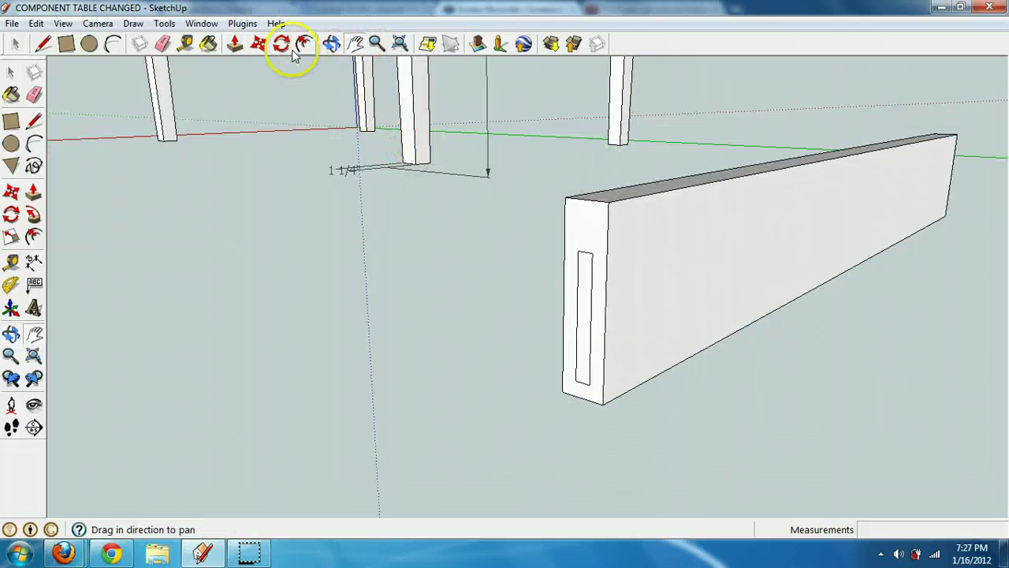
{"action": "left_click", "coordinate": [235, 43]}
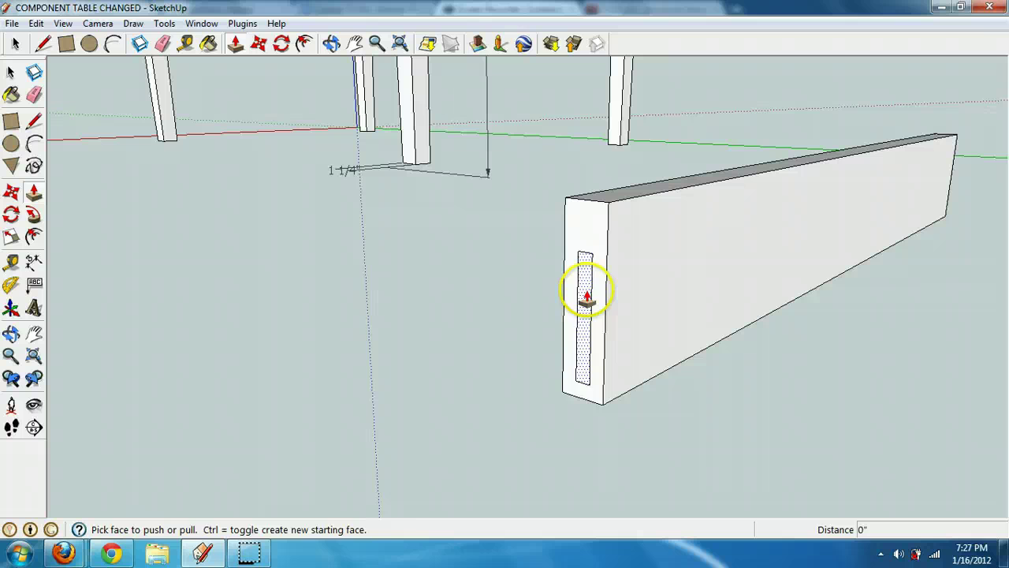
{"action": "left_click_drag", "start_coordinate": [586, 296], "coordinate": [556, 303]}
{"action": "type", "text": "1"}
{"action": "key", "text": "Return"}
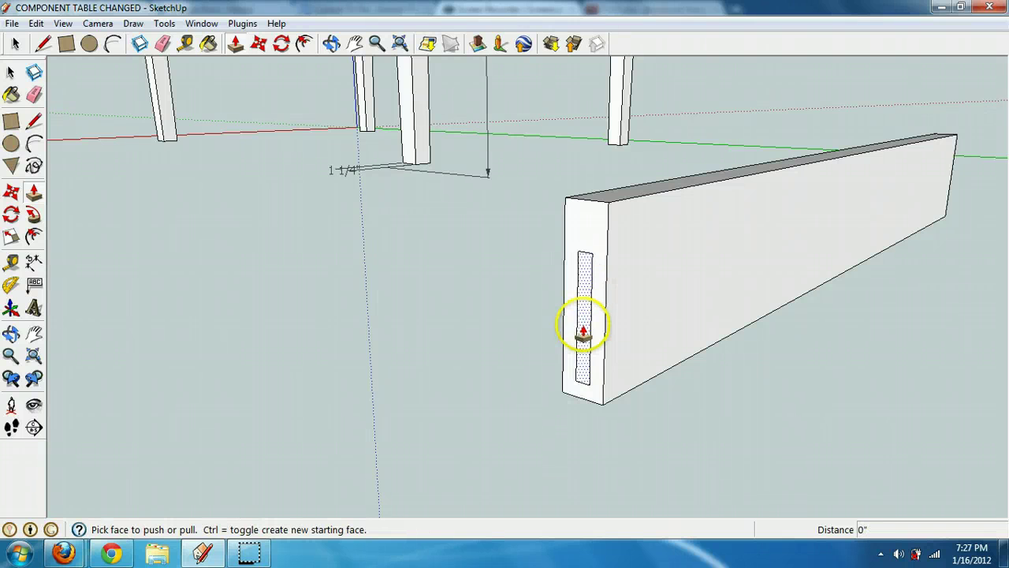
- Pull the rectangle out 1 inch into a tenon, then select the whole tenon
{"action": "mouse_move", "coordinate": [575, 333]}
{"action": "left_mouse_down"}
{"action": "mouse_move", "coordinate": [547, 338]}
{"action": "mouse_move", "coordinate": [557, 339]}
{"action": "left_mouse_up"}
{"action": "type", "text": "1"}
{"action": "key", "text": "Return"}
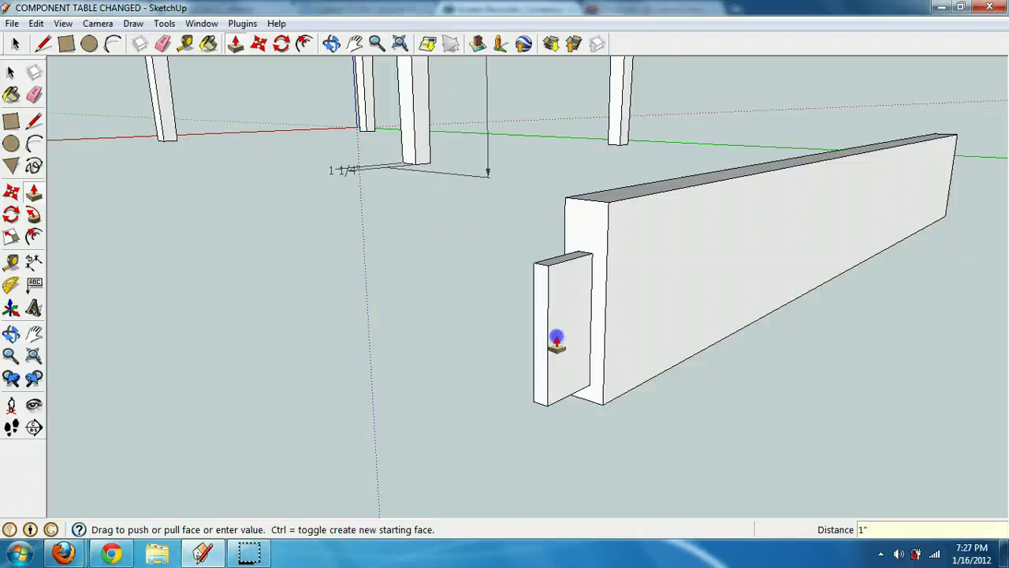
{"action": "left_click", "coordinate": [14, 45]}
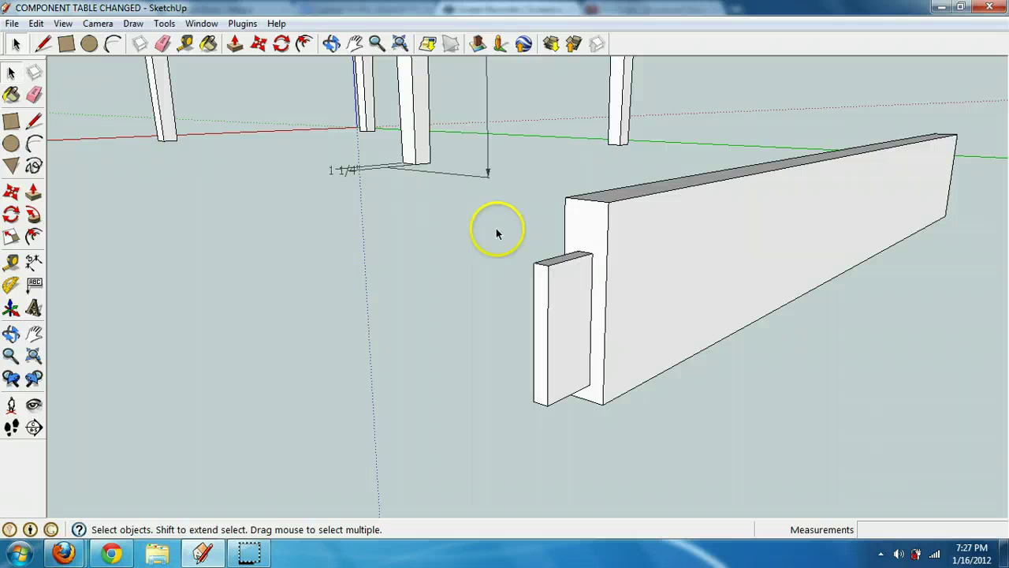
{"action": "left_click_drag", "start_coordinate": [606, 358], "coordinate": [596, 421]}
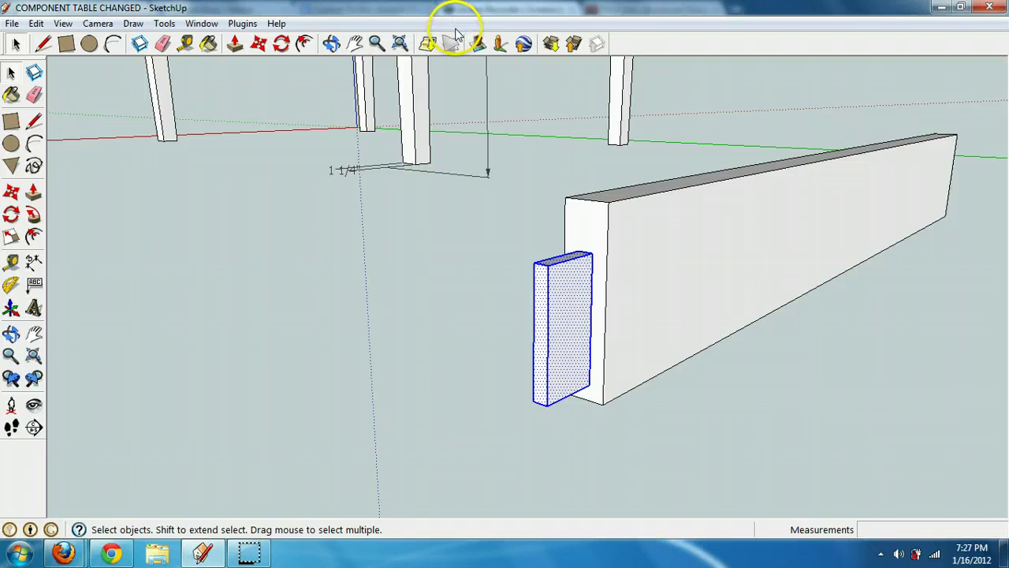
- Orbit to the board's far end, paste a tenon copy, then delete the misplaced copy
{"action": "left_click", "coordinate": [332, 43]}
{"action": "left_click_drag", "start_coordinate": [730, 155], "coordinate": [920, 401]}
{"action": "scroll", "coordinate": [540, 220], "scroll_direction": "up", "scroll_amount": 3}
{"action": "key", "text": "ctrl+v"}
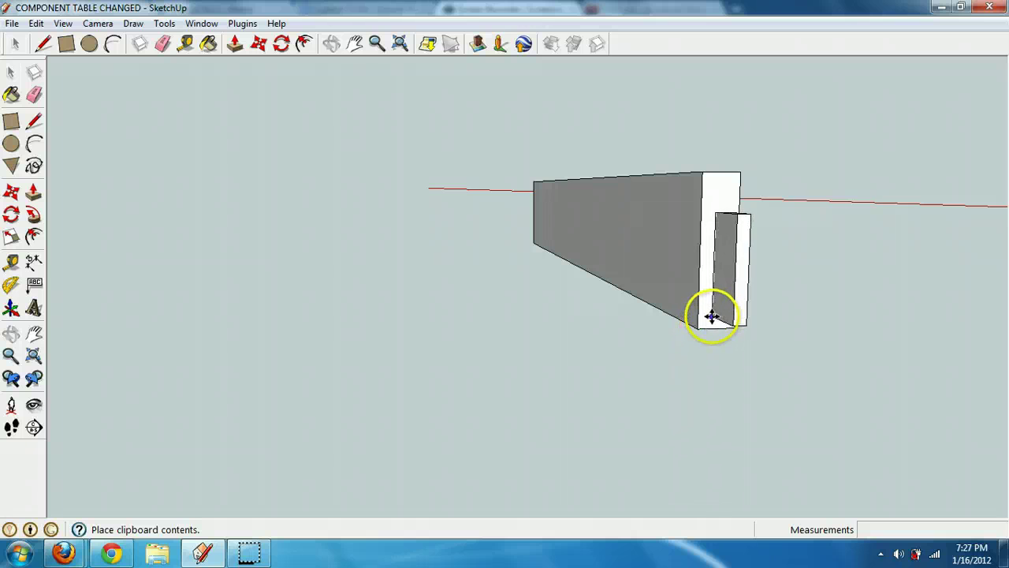
{"action": "scroll", "coordinate": [729, 312], "scroll_direction": "up", "scroll_amount": 1}
{"action": "left_click", "coordinate": [921, 328]}
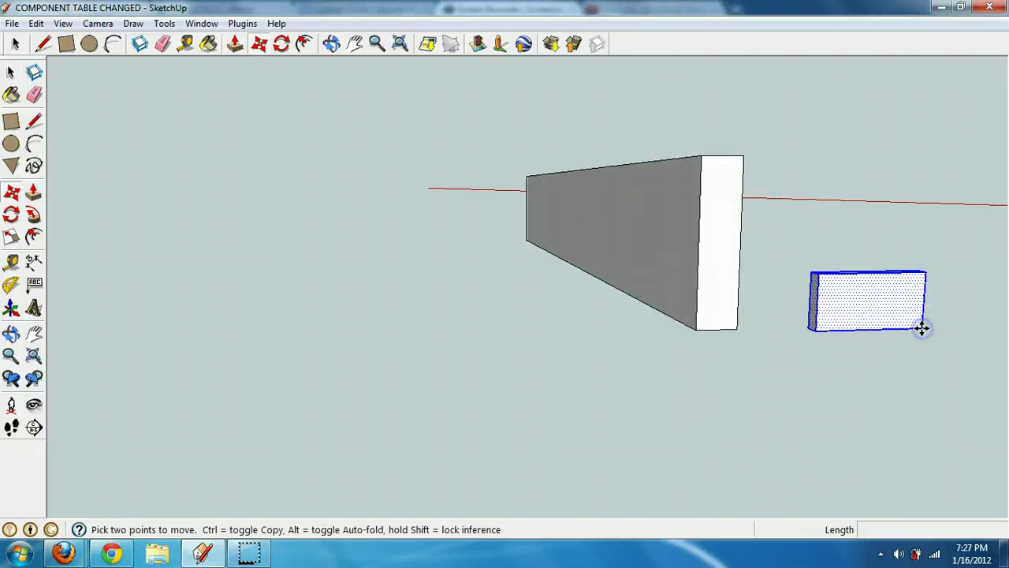
{"action": "key", "text": "Delete"}
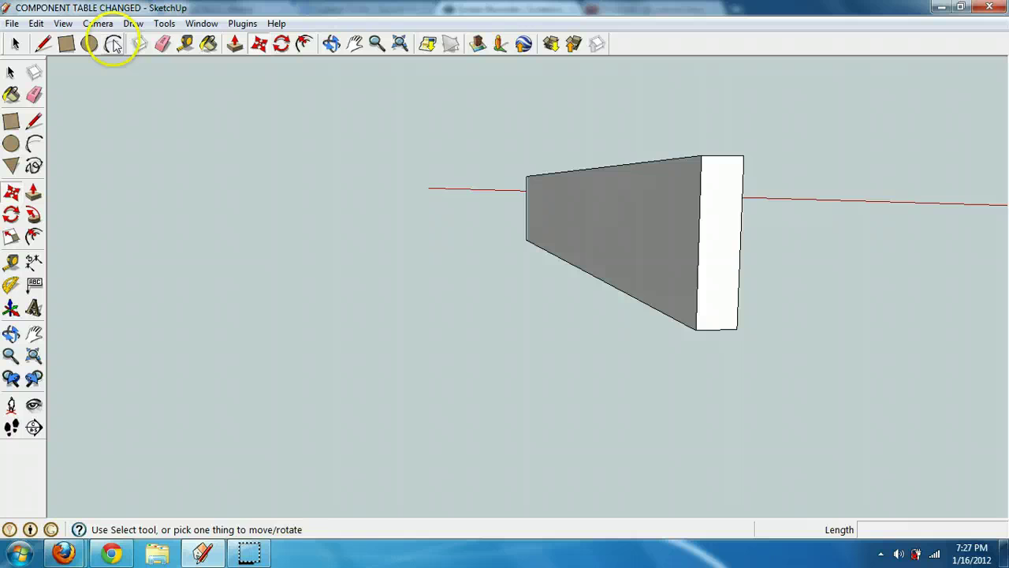
- Mark a Tape Measure guide point 0.25 in from the board's edge
{"action": "left_click", "coordinate": [185, 45]}
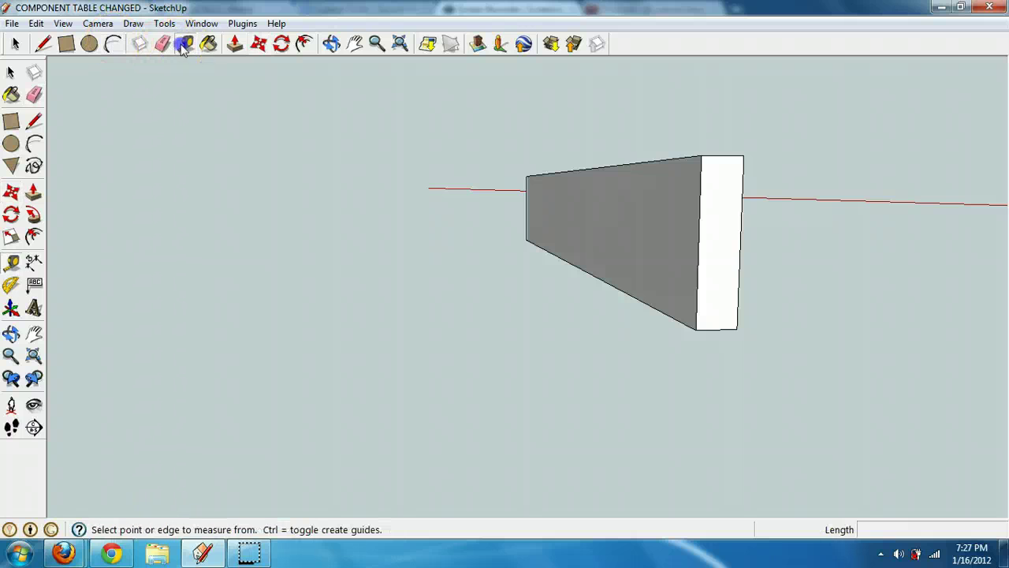
{"action": "left_click", "coordinate": [697, 328]}
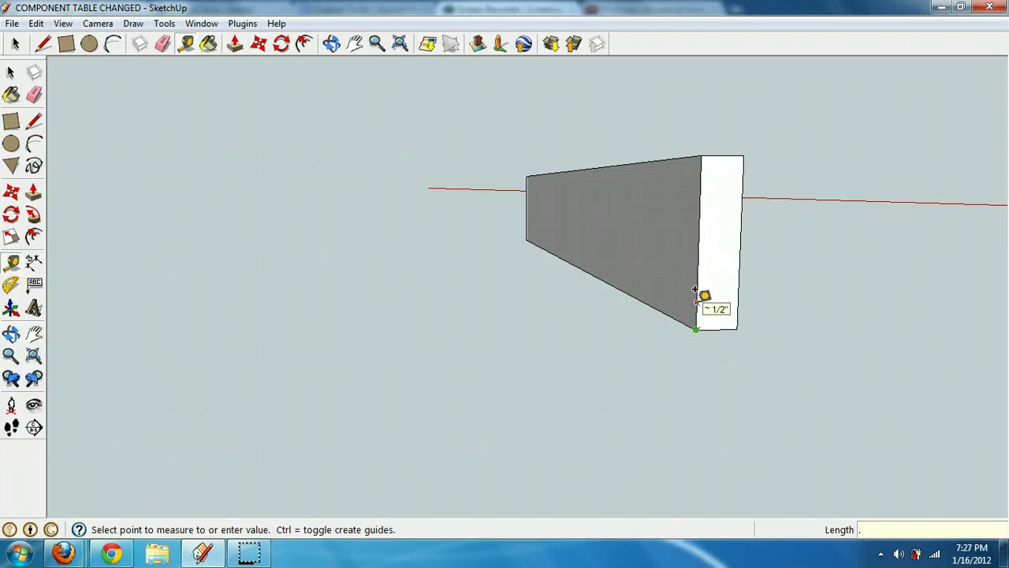
{"action": "type", "text": ".25"}
{"action": "key", "text": "Return"}
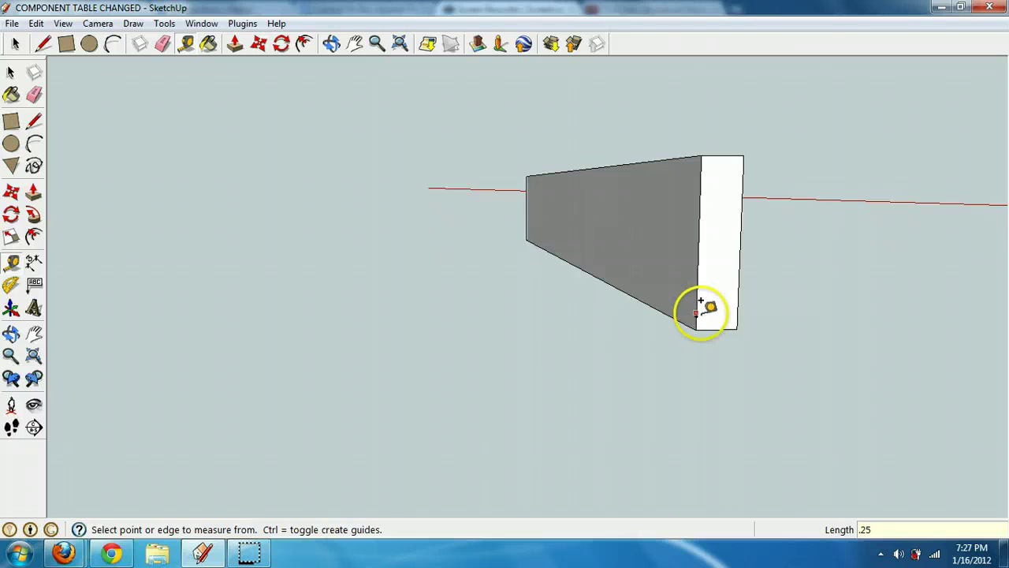
{"action": "scroll", "coordinate": [699, 304], "scroll_direction": "up", "scroll_amount": 3}
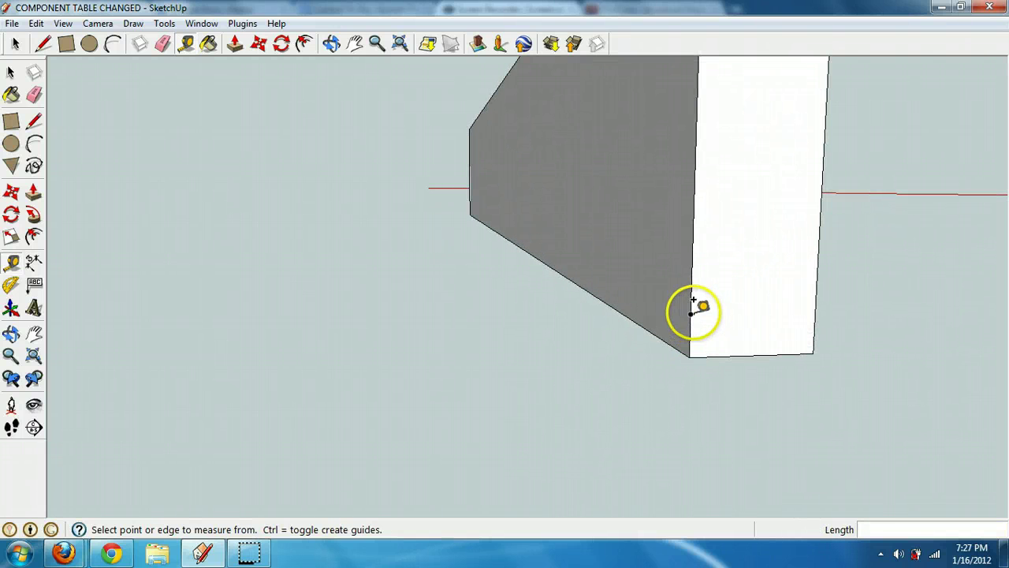
{"action": "left_click", "coordinate": [692, 313]}
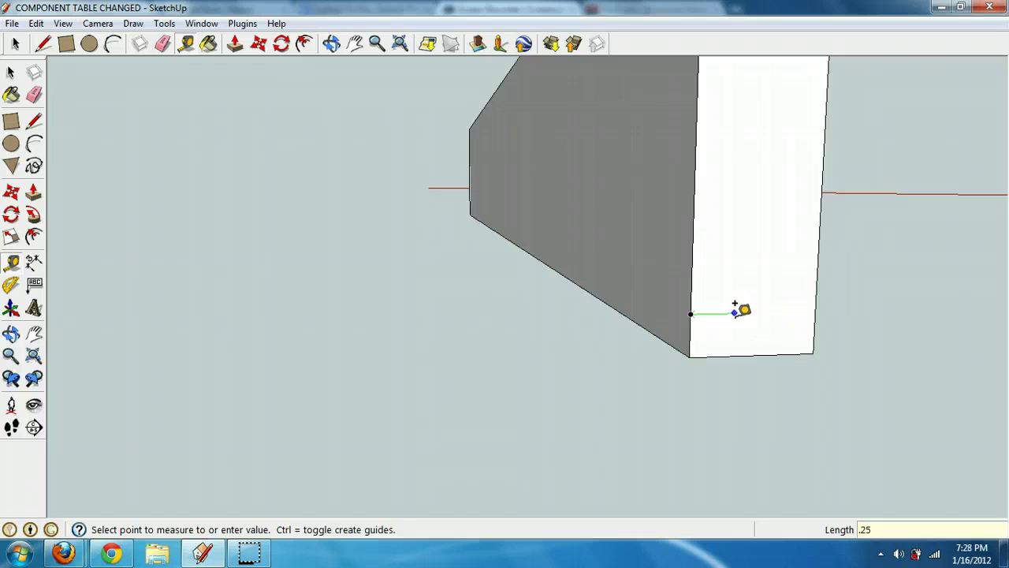
{"action": "type", "text": ".25"}
{"action": "key", "text": "Return"}
- Paste the tenon copy at the 0.25 in guide point and orbit to inspect it
{"action": "middle_click_drag", "start_coordinate": [744, 308], "coordinate": [847, 254]}
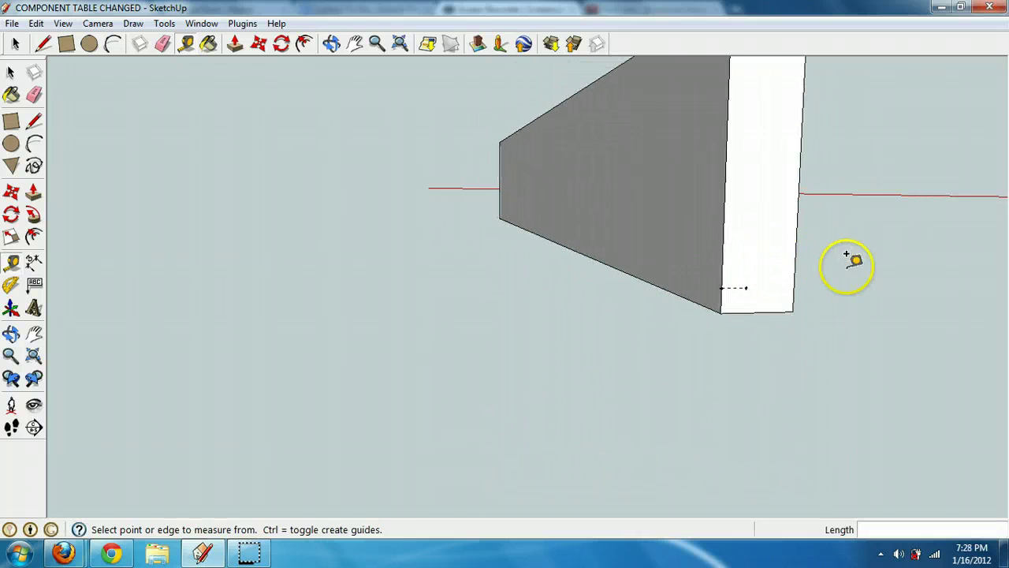
{"action": "key", "text": "ctrl+v"}
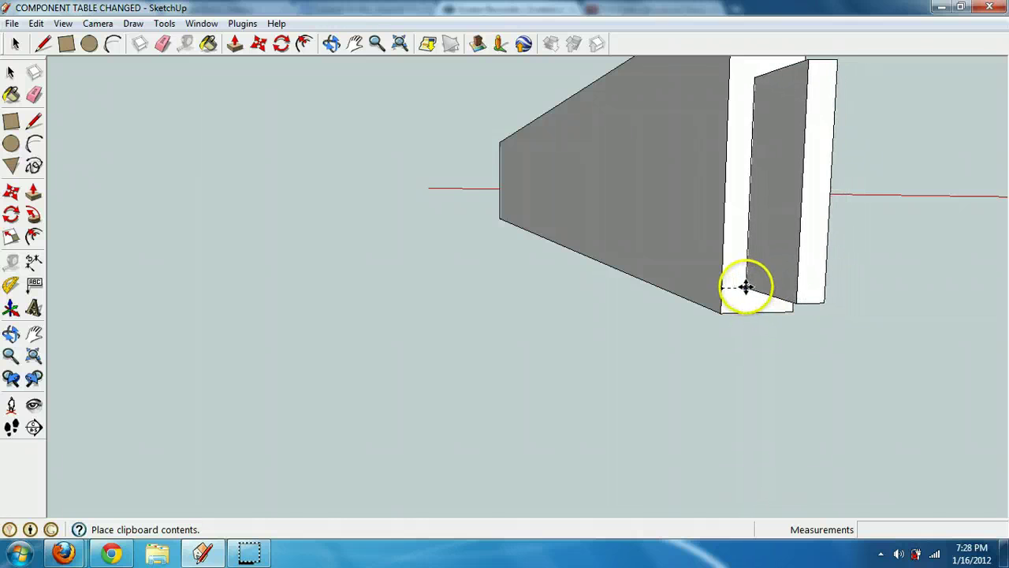
{"action": "left_click", "coordinate": [746, 287]}
{"action": "left_click", "coordinate": [331, 44]}
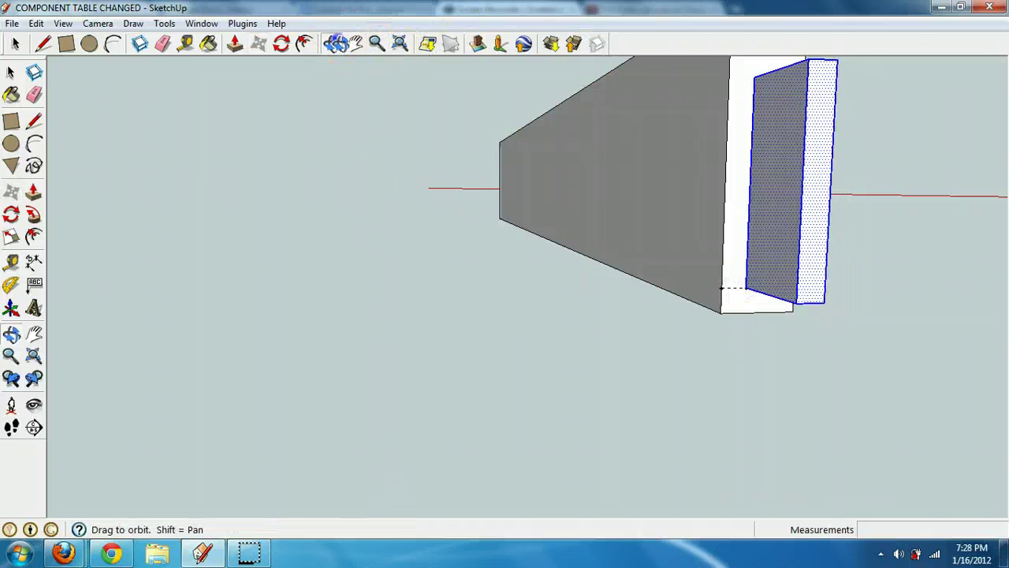
{"action": "left_click_drag", "start_coordinate": [552, 236], "coordinate": [375, 82]}
- Bring the whole board into view and triple-click to select it with both tenons
{"action": "left_click", "coordinate": [354, 43]}
{"action": "left_click_drag", "start_coordinate": [367, 139], "coordinate": [406, 266]}
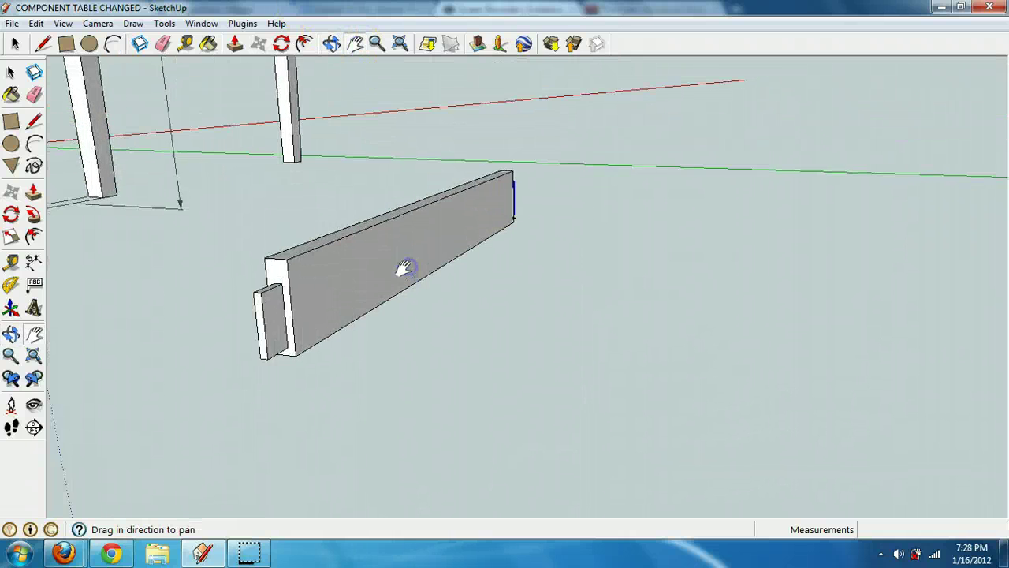
{"action": "scroll", "coordinate": [405, 265], "scroll_direction": "up", "scroll_amount": 2}
{"action": "left_click_drag", "start_coordinate": [244, 221], "coordinate": [396, 205]}
{"action": "left_click", "coordinate": [14, 43]}
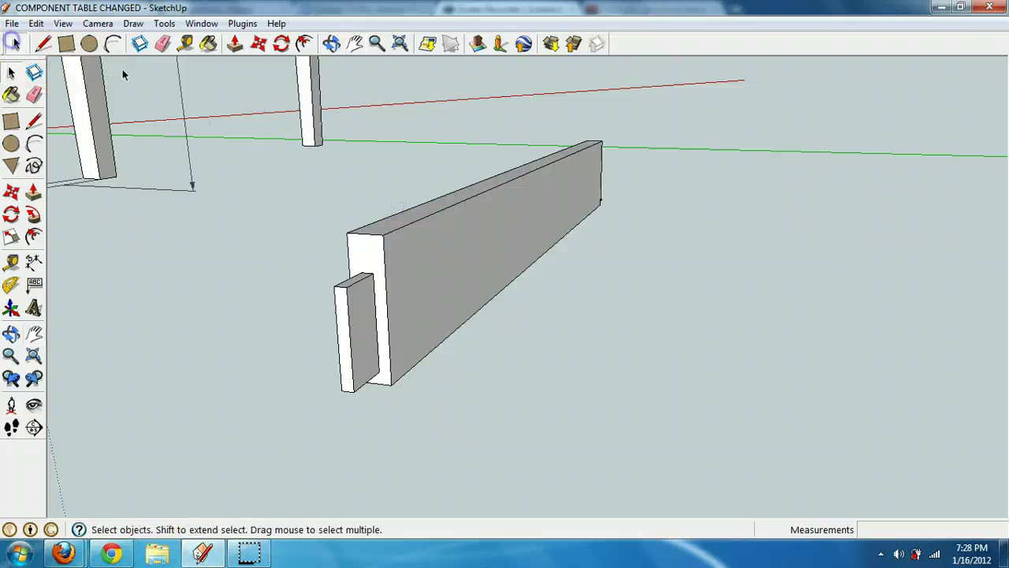
{"action": "triple_click", "coordinate": [444, 234]}
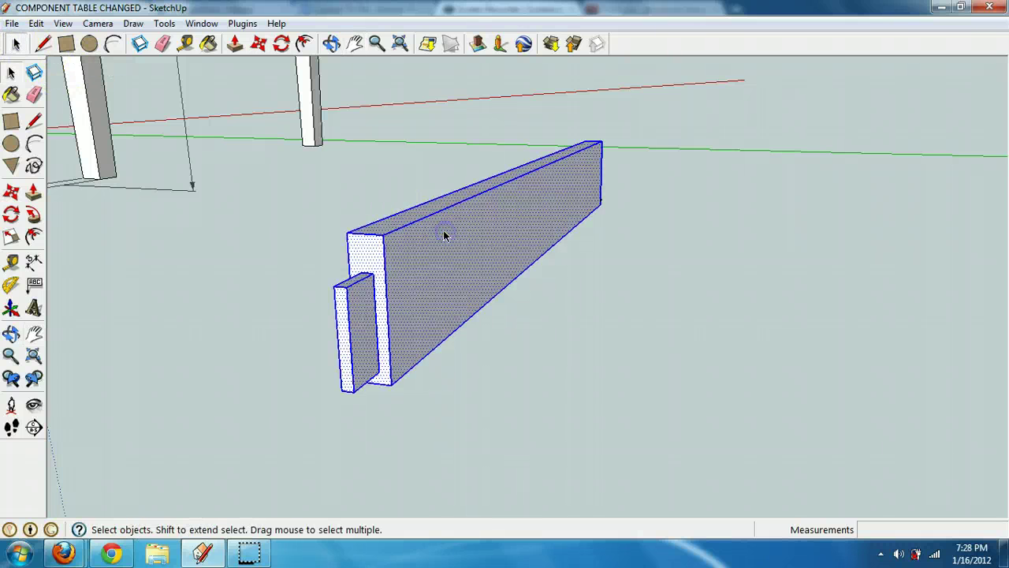
- Make the board a component named 'Apron Short' glued to Horizontal surfaces
{"action": "right_click", "coordinate": [444, 234]}
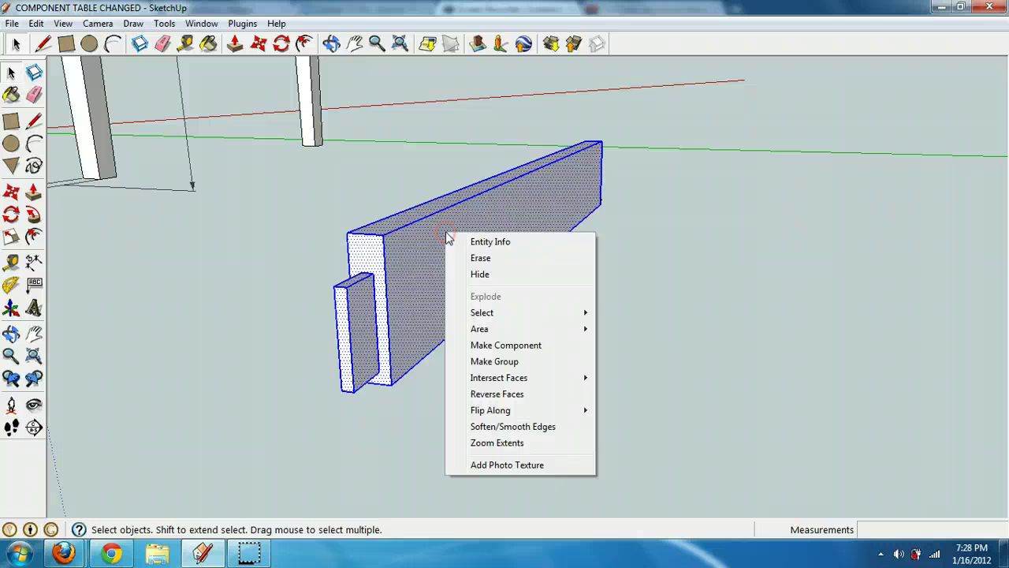
{"action": "left_click", "coordinate": [508, 342]}
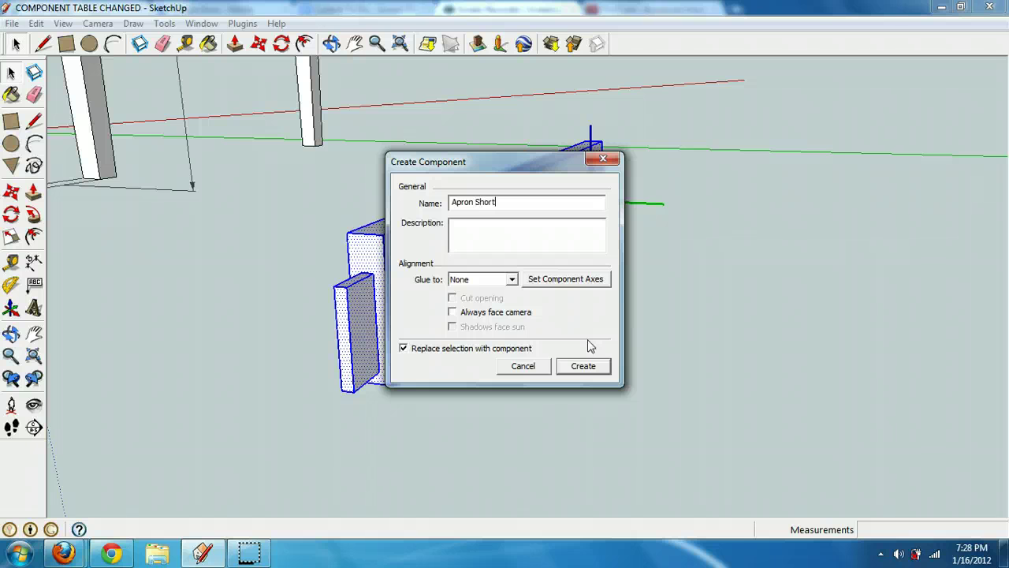
{"action": "left_click", "coordinate": [479, 281]}
{"action": "left_click", "coordinate": [478, 312]}
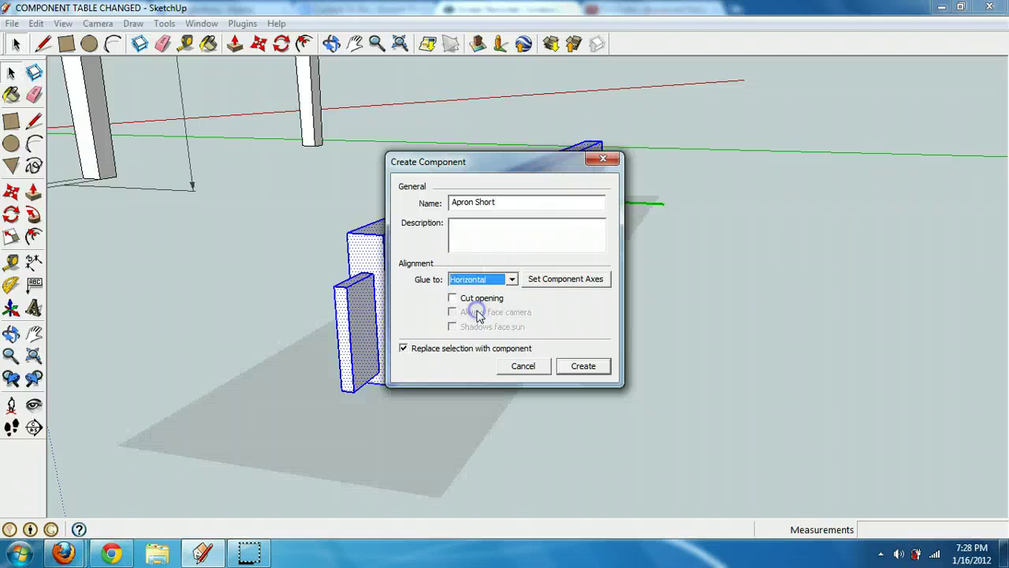
{"action": "left_click", "coordinate": [484, 282]}
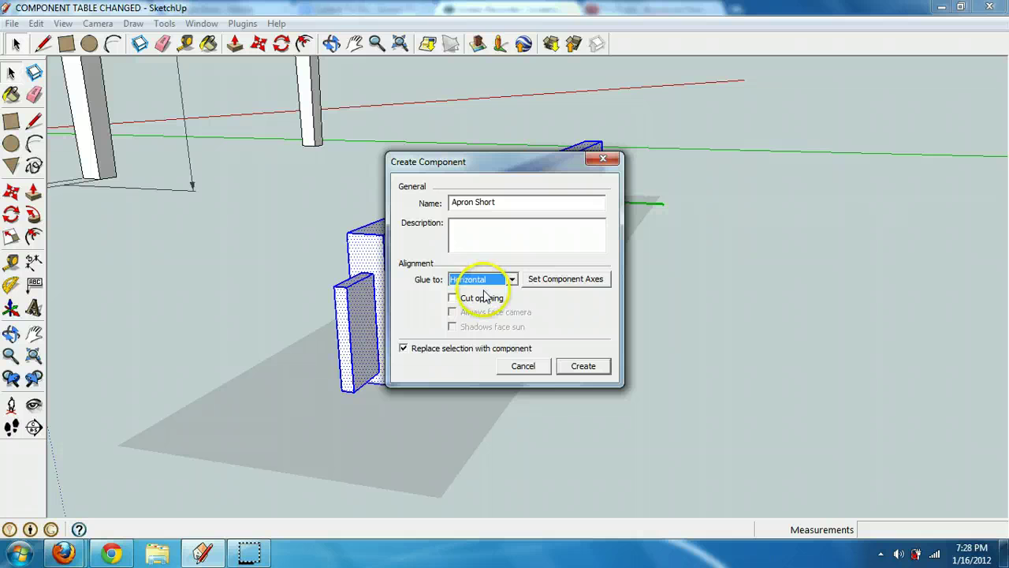
{"action": "left_click", "coordinate": [574, 366]}
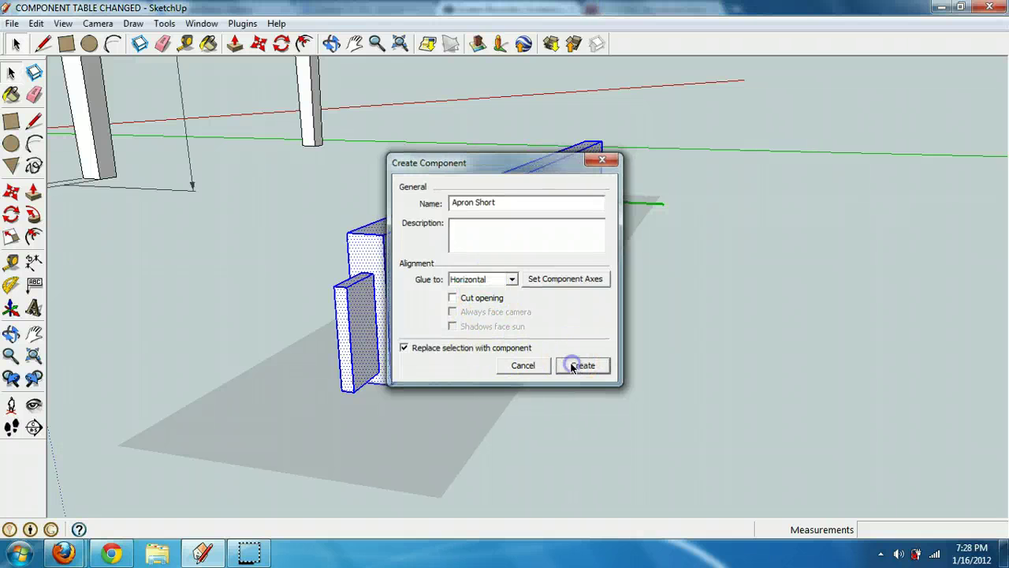
{"action": "left_click", "coordinate": [355, 44]}
{"action": "left_click_drag", "start_coordinate": [387, 119], "coordinate": [323, 306]}
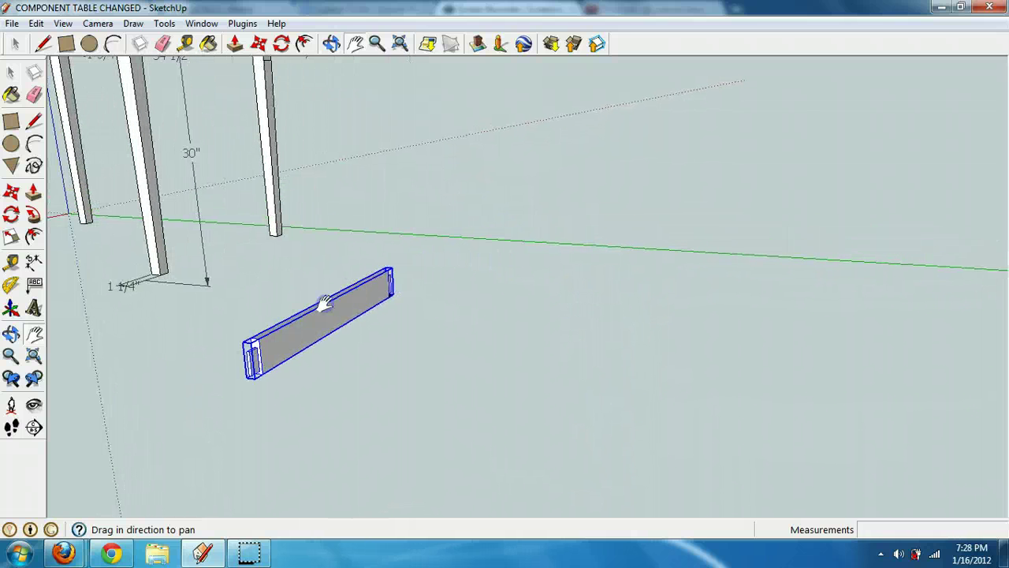
- Move-copy the Apron Short board along the green axis, about 37 in away
{"action": "left_click", "coordinate": [259, 43]}
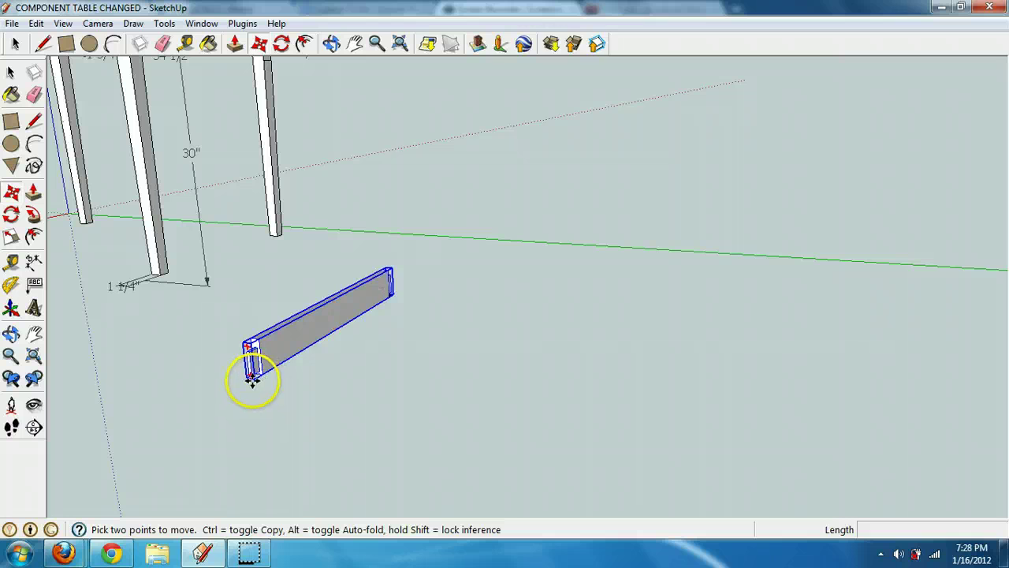
{"action": "left_click_drag", "start_coordinate": [252, 379], "coordinate": [743, 435]}
{"action": "key", "text": "ctrl"}
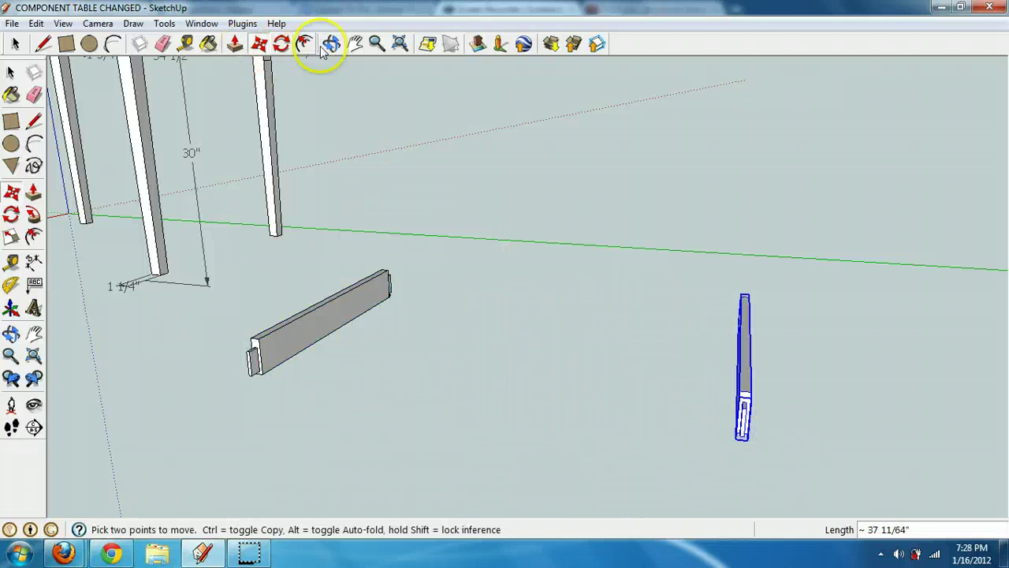
- Orbit, zoom and pan to centre the two short aprons in view
{"action": "left_click", "coordinate": [329, 44]}
{"action": "left_click_drag", "start_coordinate": [379, 103], "coordinate": [202, 304]}
{"action": "scroll", "coordinate": [189, 268], "scroll_direction": "up", "scroll_amount": 5}
{"action": "scroll", "coordinate": [264, 232], "scroll_direction": "down", "scroll_amount": 1}
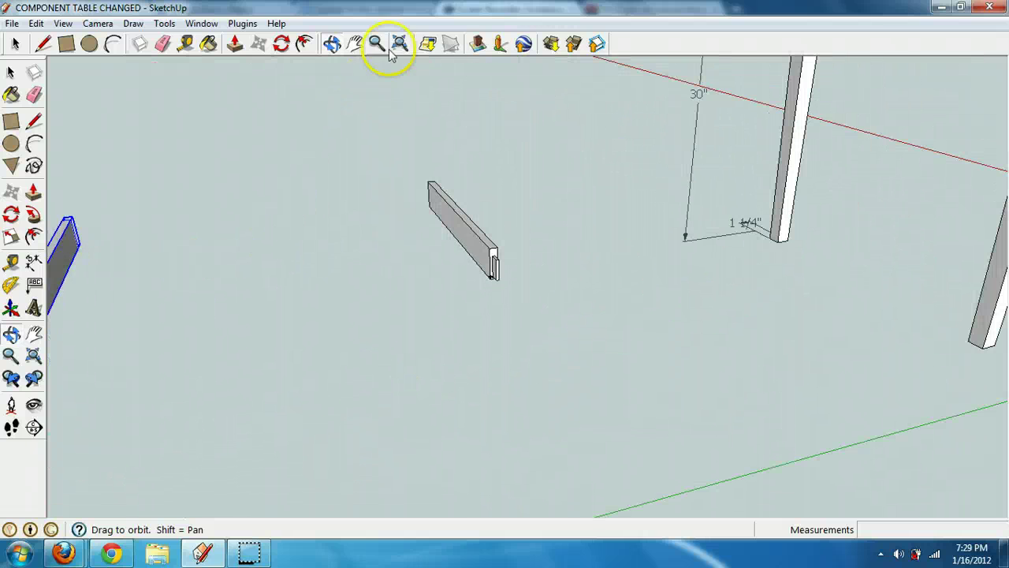
{"action": "left_click", "coordinate": [354, 44]}
{"action": "left_click_drag", "start_coordinate": [355, 161], "coordinate": [473, 165]}
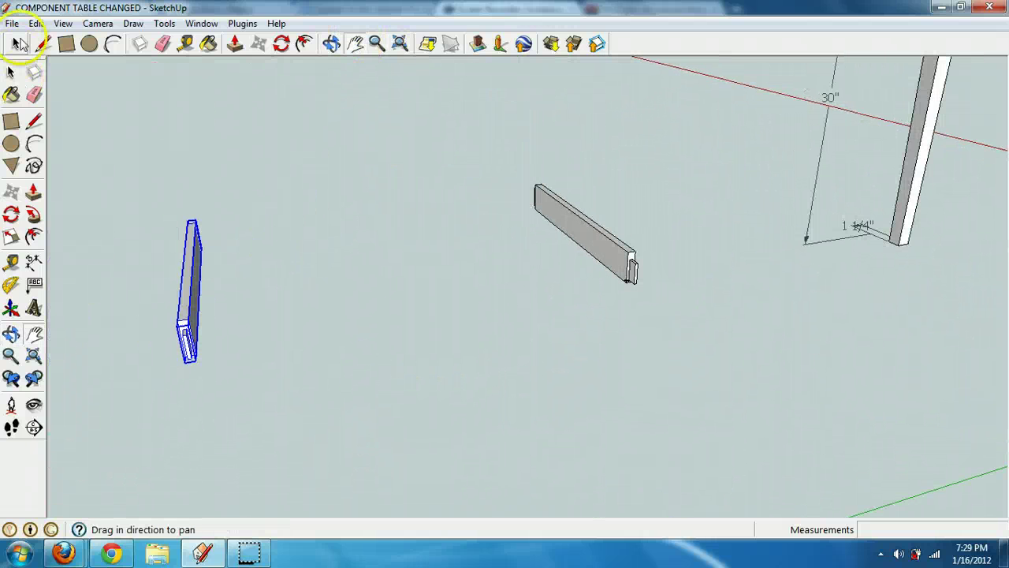
- Copy the short apron and paste the copy beside the original
{"action": "left_click", "coordinate": [17, 43]}
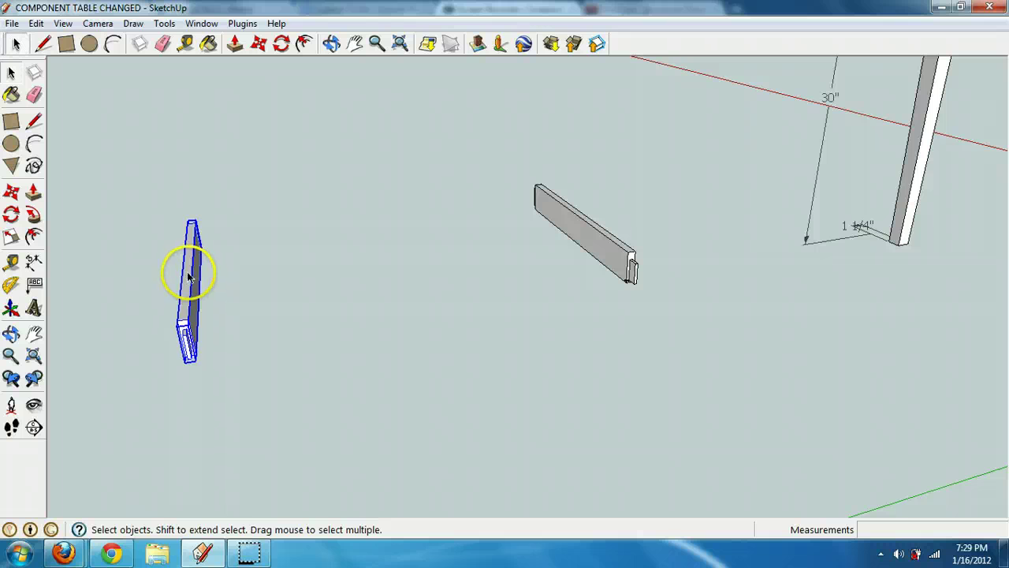
{"action": "key", "text": "ctrl+c"}
{"action": "key", "text": "ctrl+v"}
{"action": "left_click", "coordinate": [394, 344]}
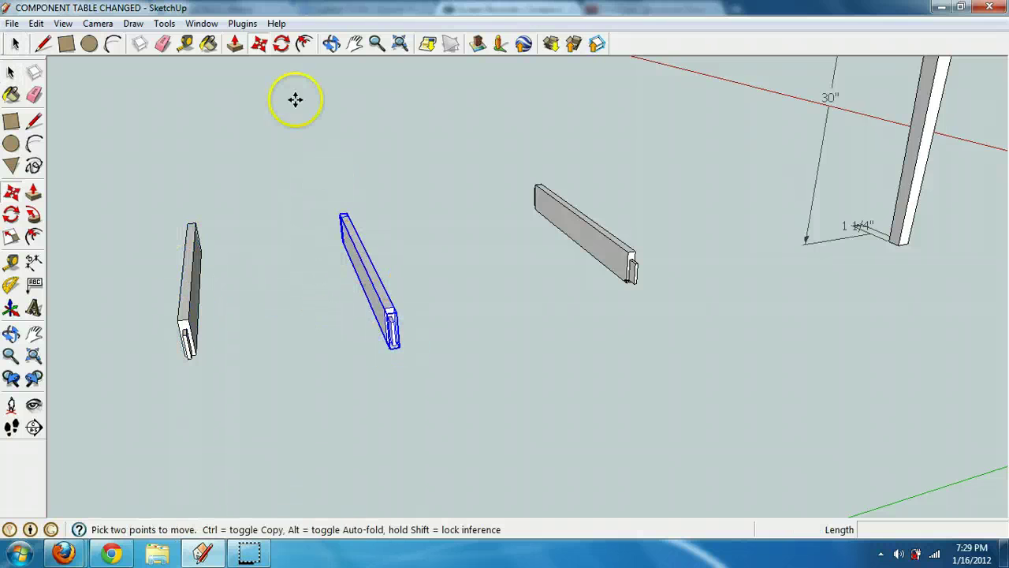
- Rotate the pasted apron copy 90 degrees, then deselect it
{"action": "left_click", "coordinate": [282, 43]}
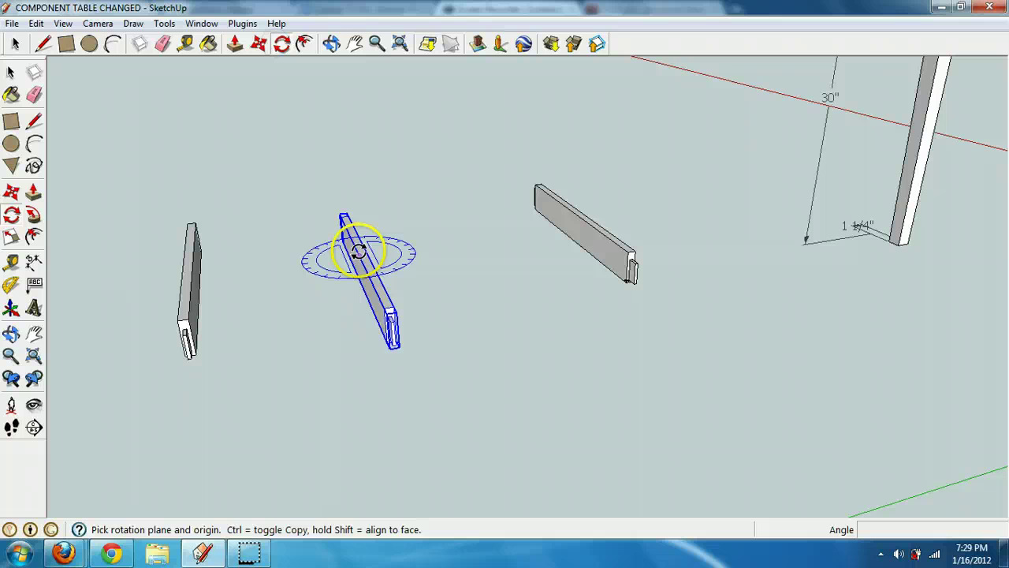
{"action": "left_click_drag", "start_coordinate": [364, 252], "coordinate": [467, 327]}
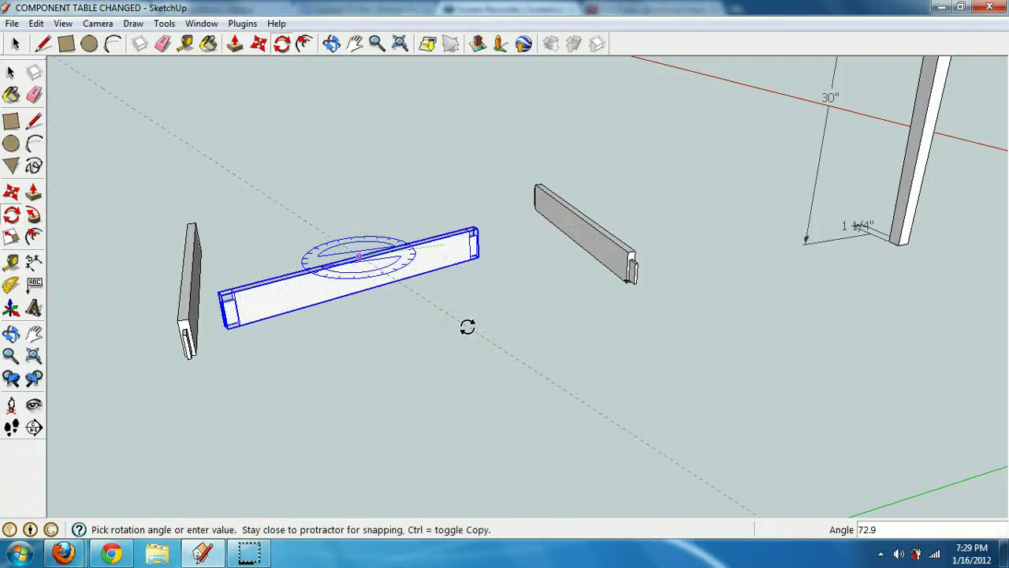
{"action": "left_click", "coordinate": [467, 327]}
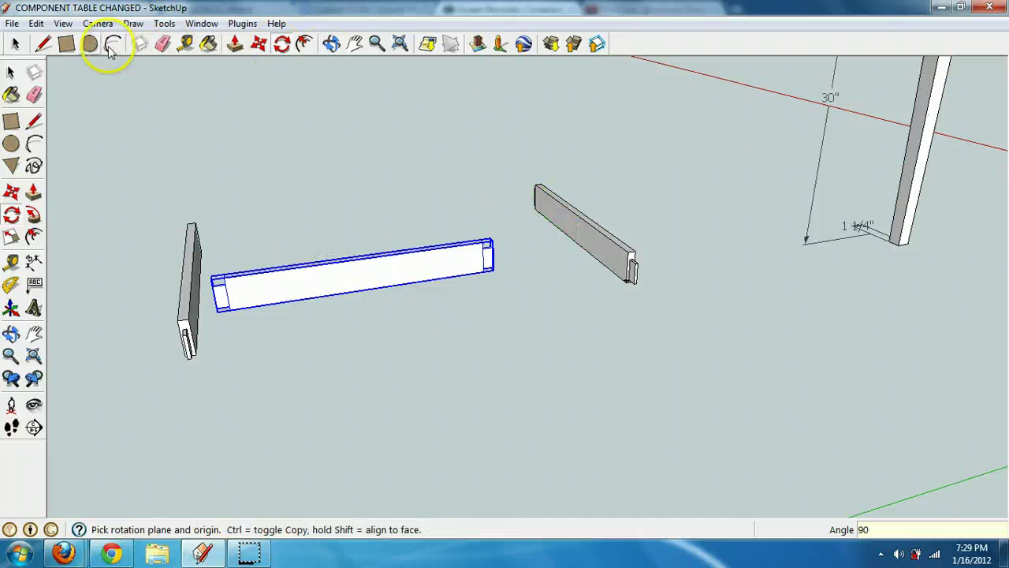
{"action": "left_click", "coordinate": [23, 44]}
{"action": "left_click", "coordinate": [304, 181]}
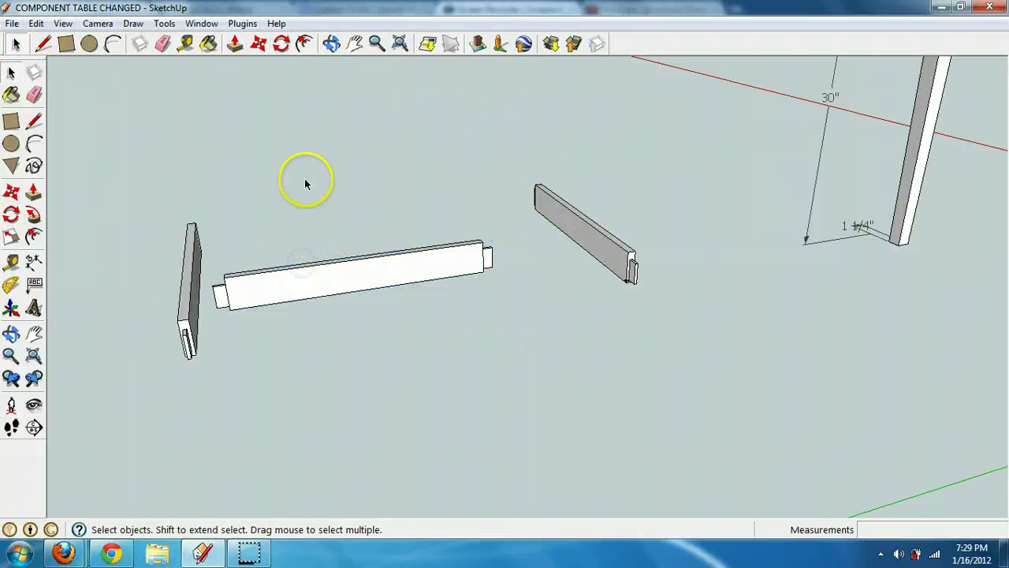
- Move the rotated board to lie between the two Apron Short copies
{"action": "left_click", "coordinate": [352, 43]}
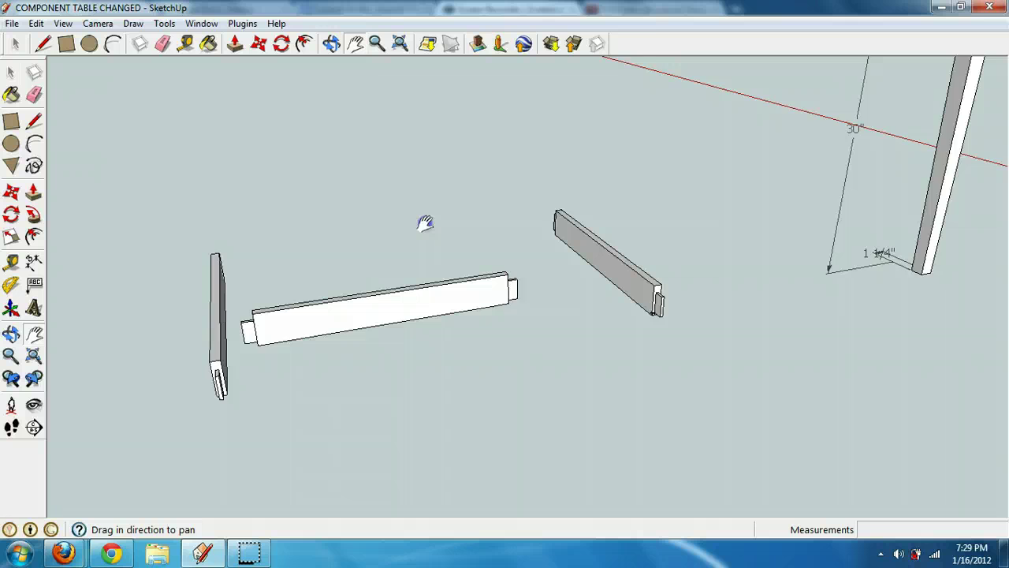
{"action": "scroll", "coordinate": [425, 223], "scroll_direction": "up", "scroll_amount": 2}
{"action": "left_click", "coordinate": [261, 45]}
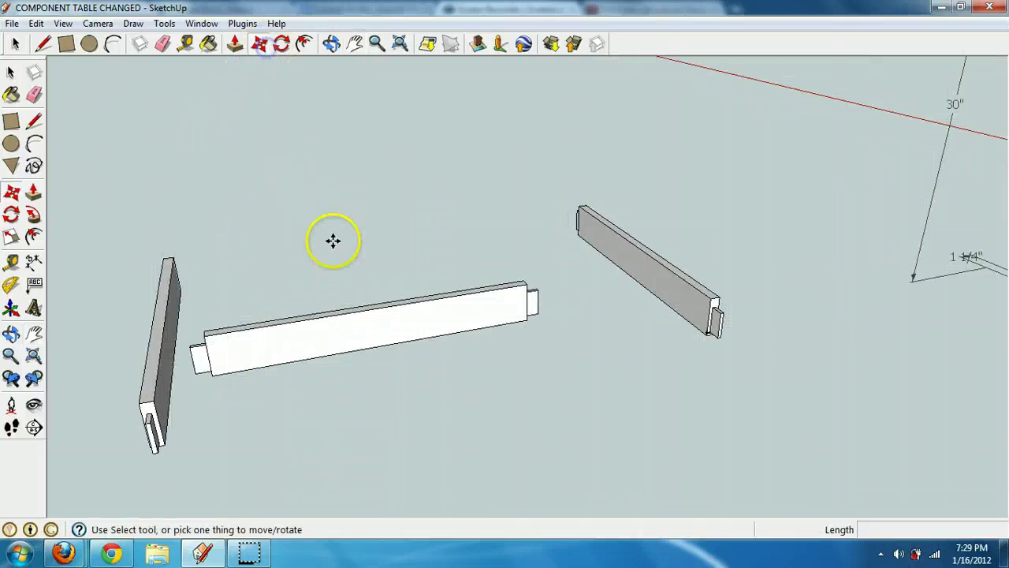
{"action": "left_click", "coordinate": [375, 337]}
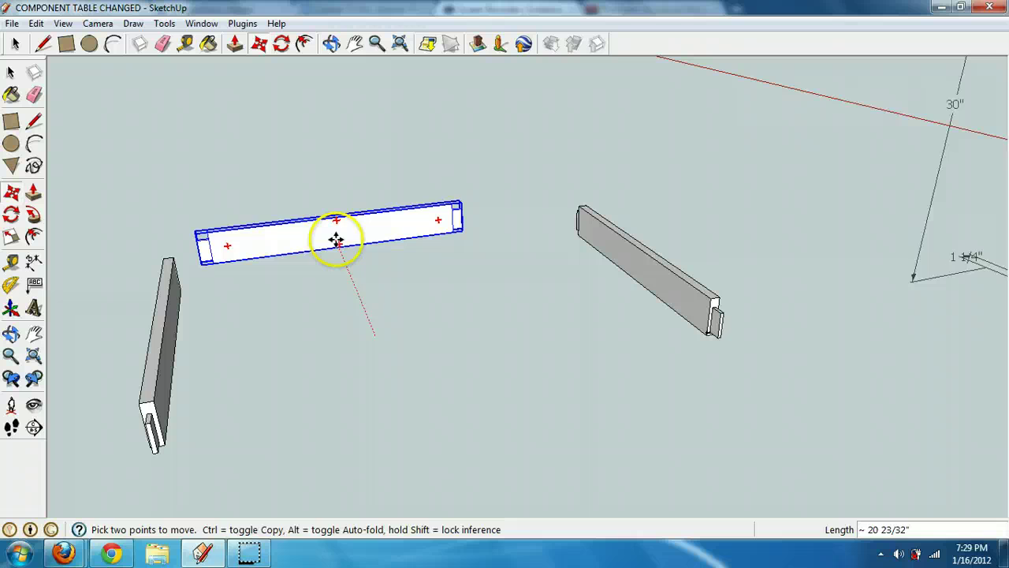
{"action": "left_click", "coordinate": [336, 239]}
- Reframe the legs and boards, then right-click the middle board for its component options
{"action": "left_click", "coordinate": [331, 44]}
{"action": "left_click_drag", "start_coordinate": [300, 139], "coordinate": [351, 83]}
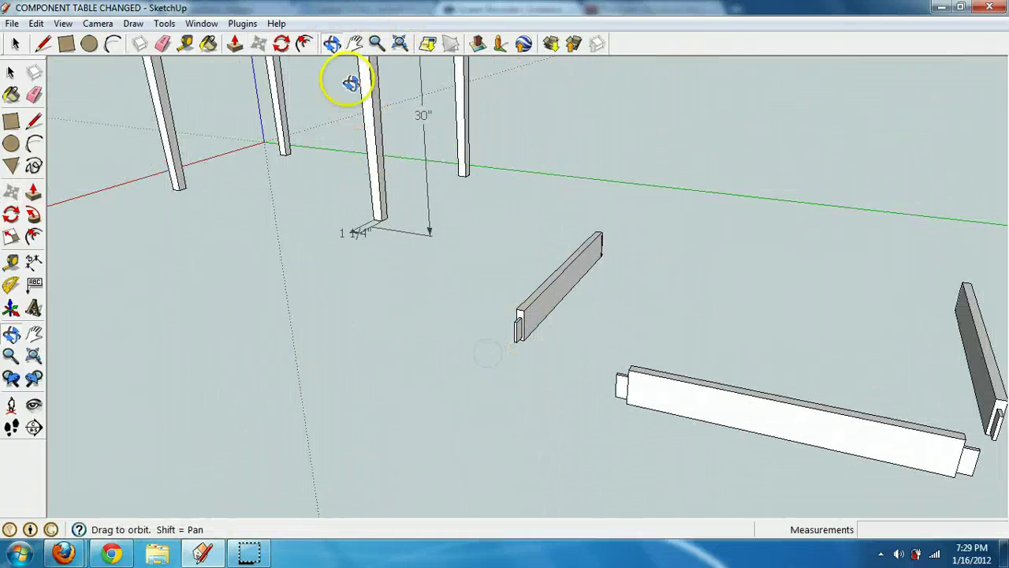
{"action": "left_click", "coordinate": [355, 44]}
{"action": "left_click_drag", "start_coordinate": [599, 252], "coordinate": [439, 185]}
{"action": "left_click_drag", "start_coordinate": [504, 287], "coordinate": [514, 319]}
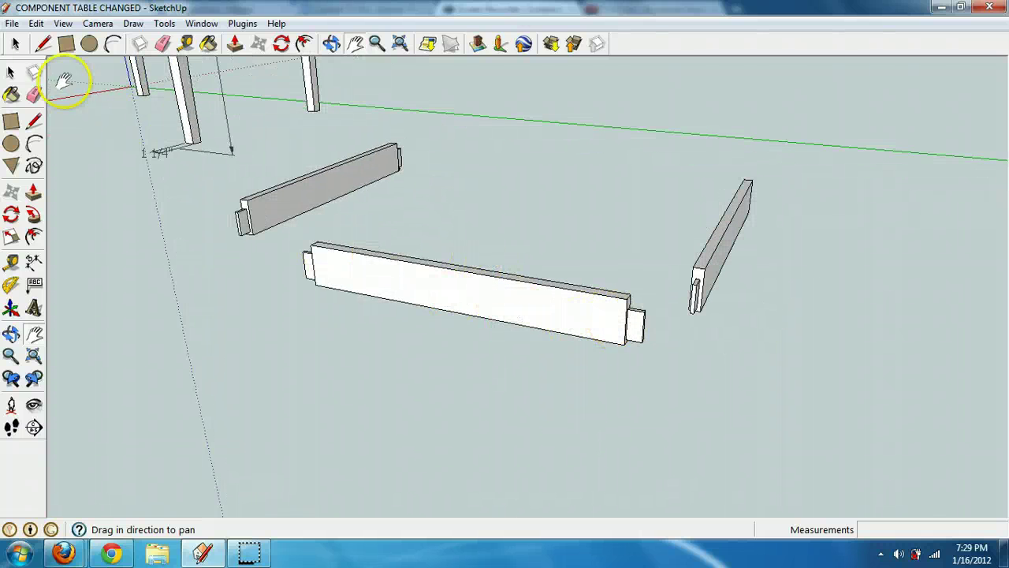
{"action": "left_click", "coordinate": [15, 44]}
{"action": "left_click", "coordinate": [441, 307]}
{"action": "right_click", "coordinate": [441, 301]}
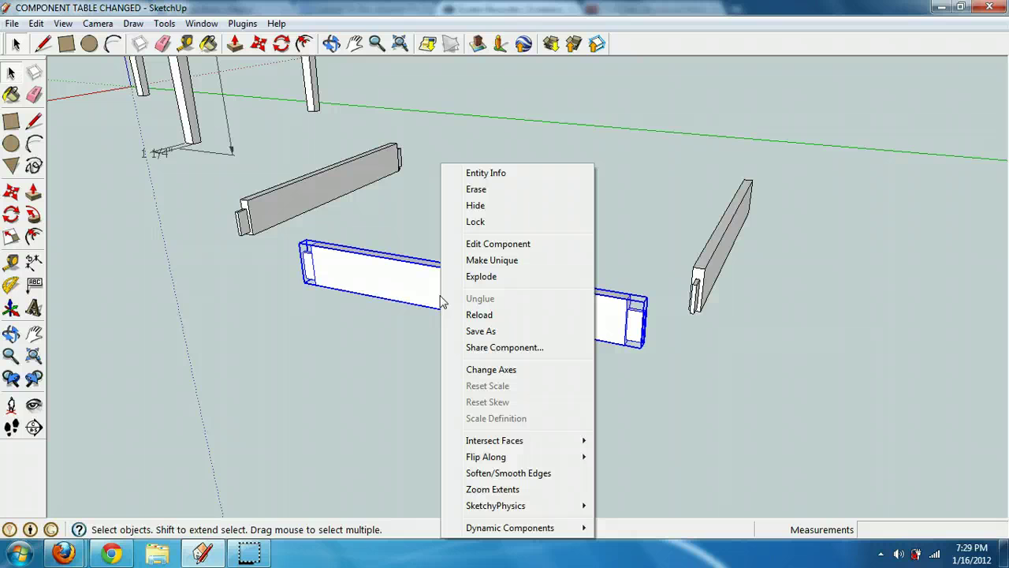
- Explode the middle apron component into loose geometry
{"action": "left_click", "coordinate": [483, 277]}
{"action": "left_click", "coordinate": [444, 221]}
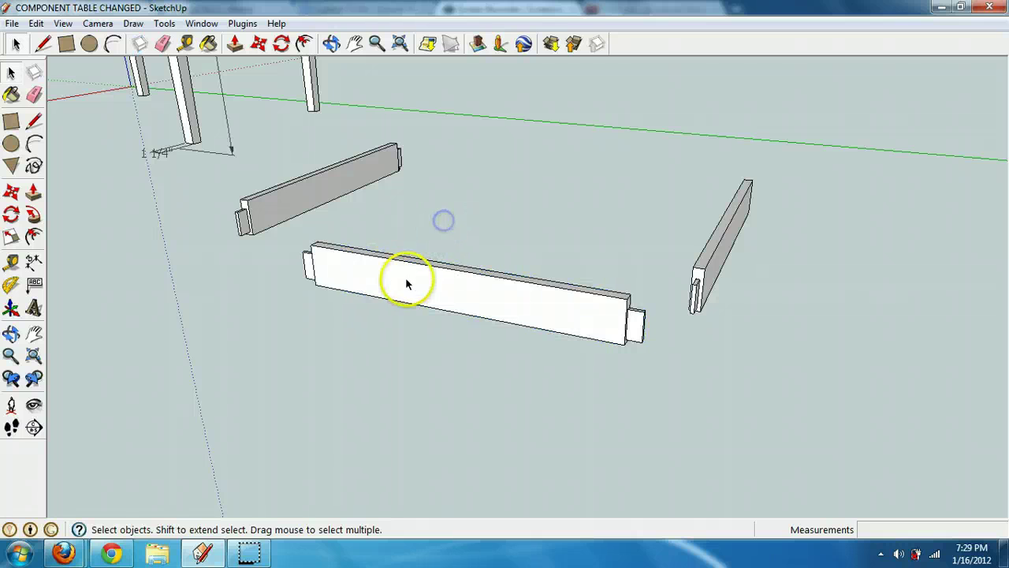
{"action": "left_click", "coordinate": [405, 281]}
{"action": "left_click", "coordinate": [315, 176]}
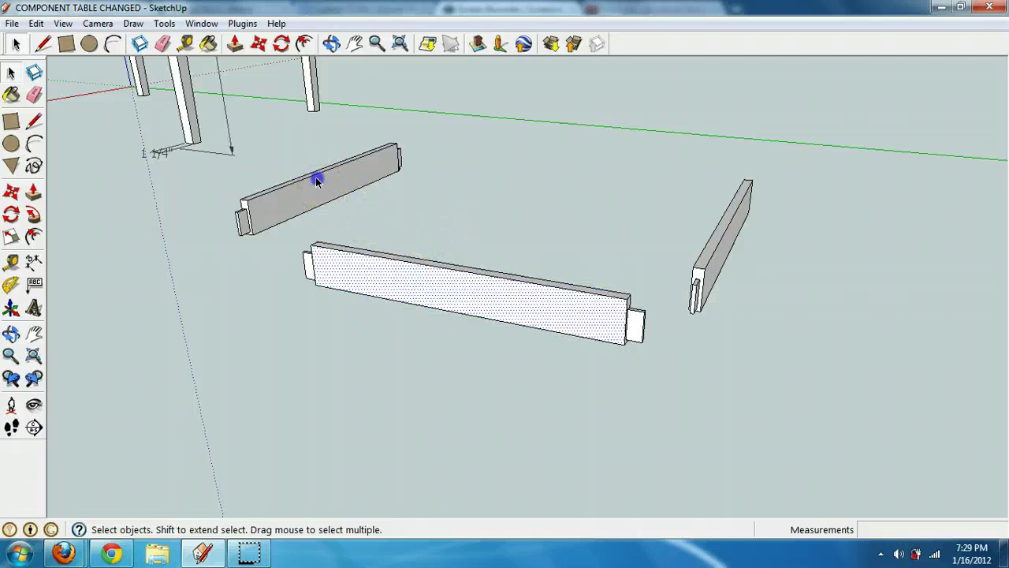
{"action": "left_click", "coordinate": [728, 247]}
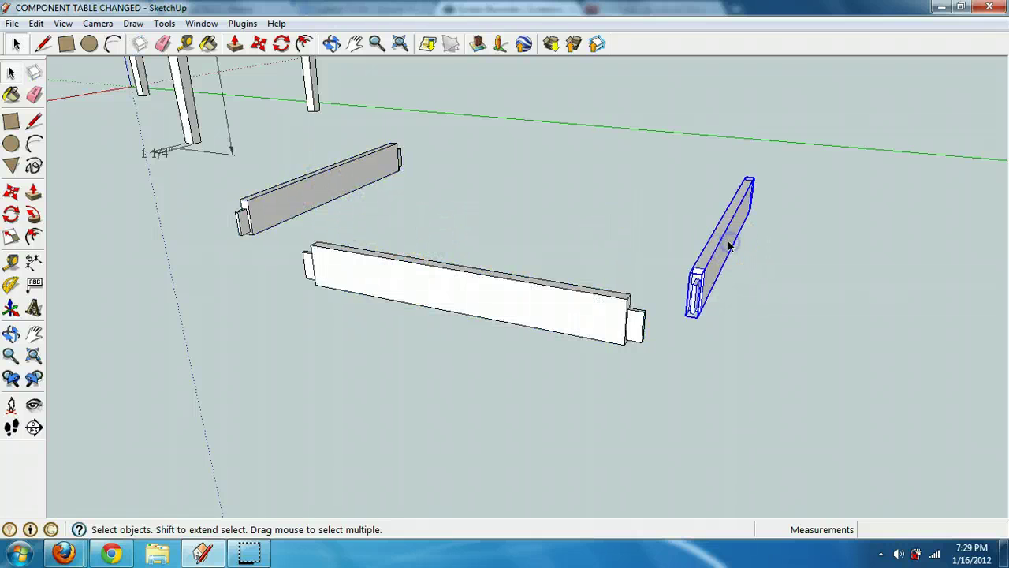
{"action": "left_click", "coordinate": [333, 182]}
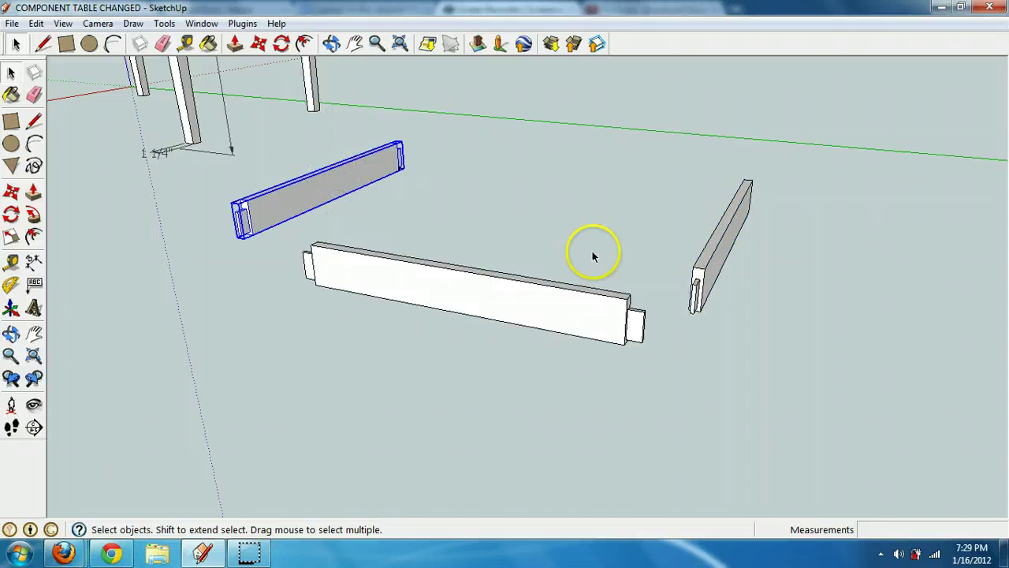
{"action": "triple_click", "coordinate": [526, 304]}
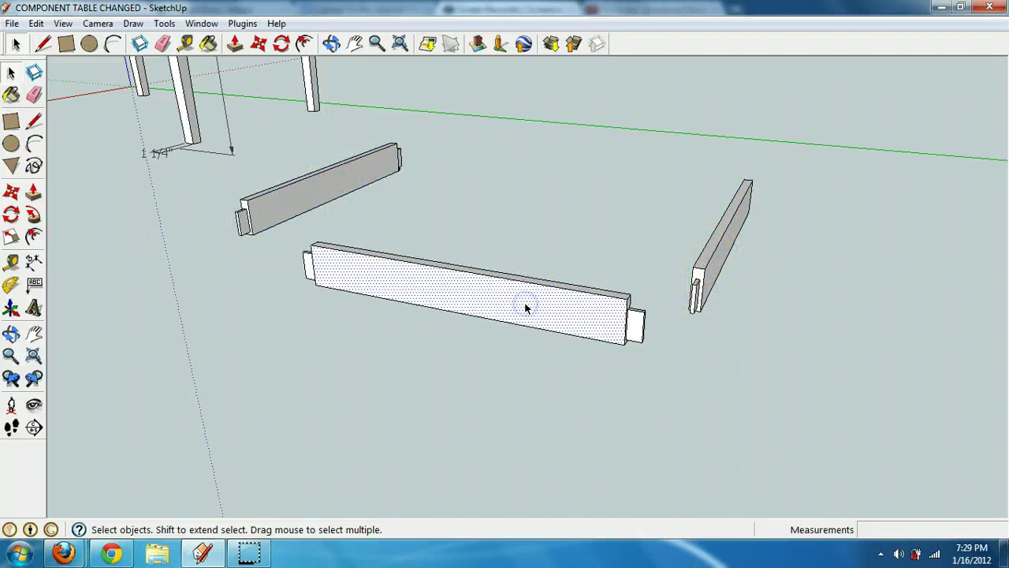
{"action": "left_click", "coordinate": [534, 224]}
{"action": "left_click", "coordinate": [475, 293]}
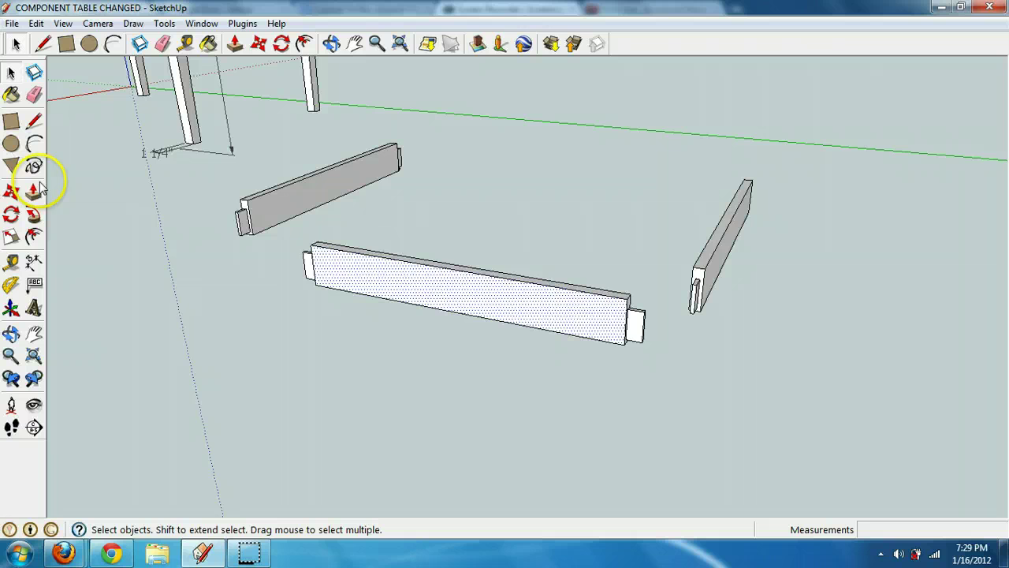
{"action": "left_click", "coordinate": [469, 243]}
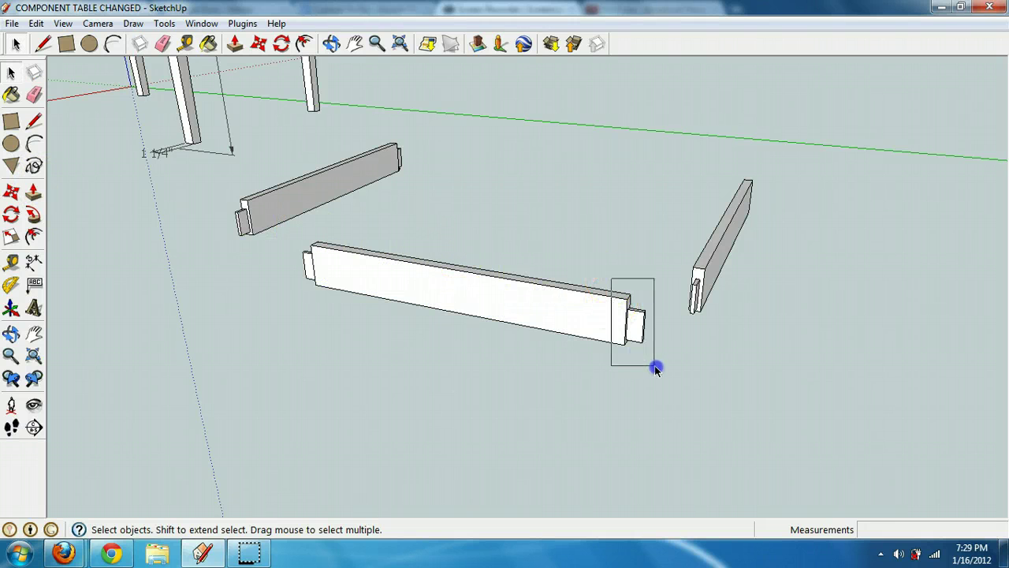
- Delete the middle board's body, keeping only its two end tenons
{"action": "left_click_drag", "start_coordinate": [655, 368], "coordinate": [659, 373]}
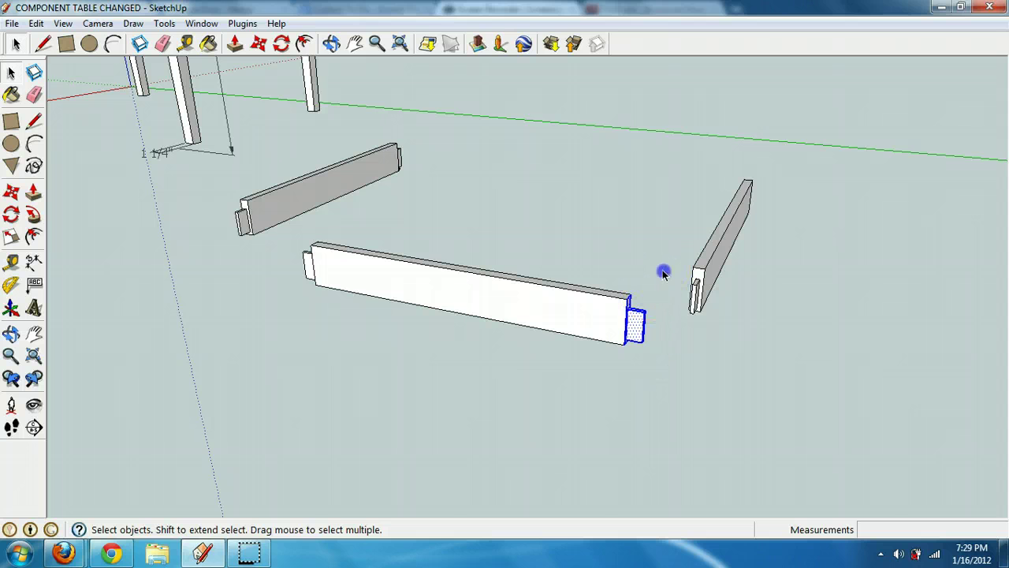
{"action": "left_click_drag", "start_coordinate": [579, 359], "coordinate": [580, 359]}
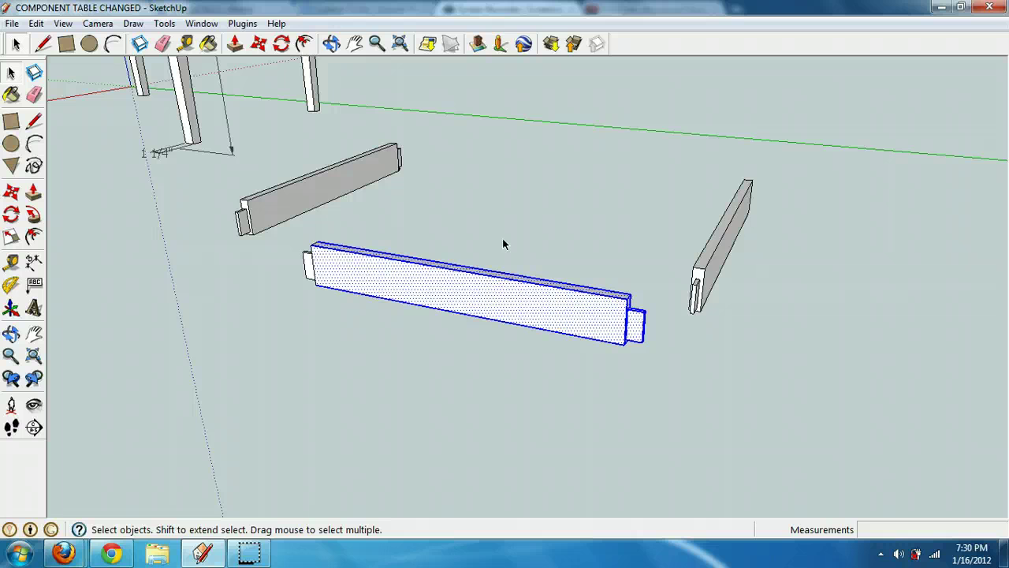
{"action": "key", "text": "Delete"}
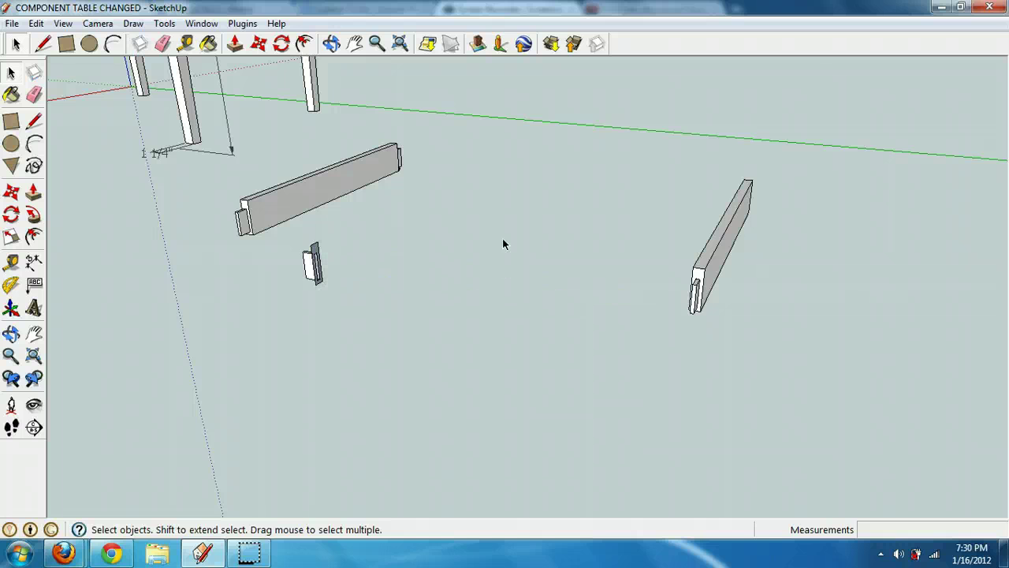
{"action": "left_click", "coordinate": [326, 264]}
{"action": "key", "text": "ctrl+z"}
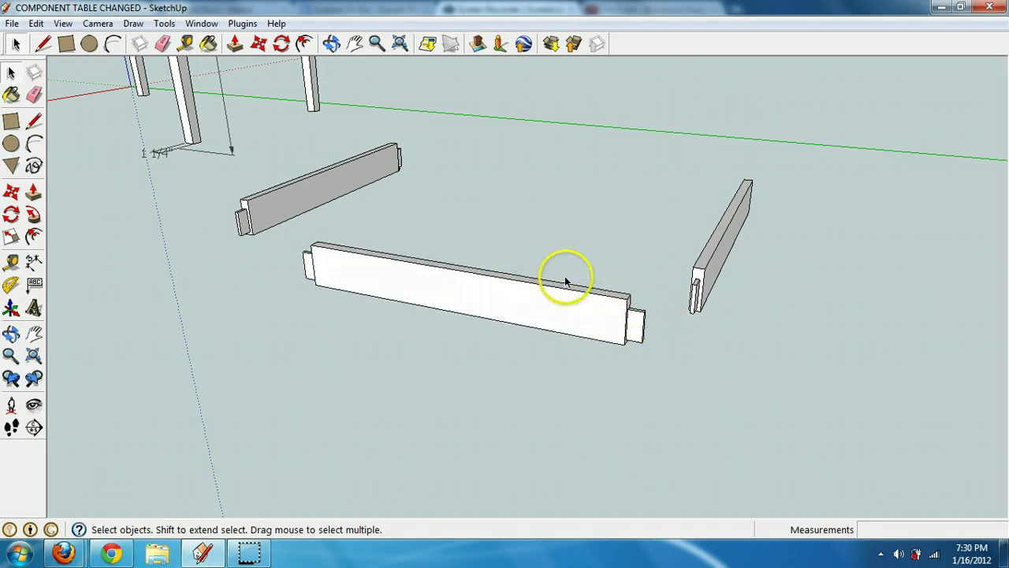
{"action": "left_click_drag", "start_coordinate": [503, 330], "coordinate": [499, 339]}
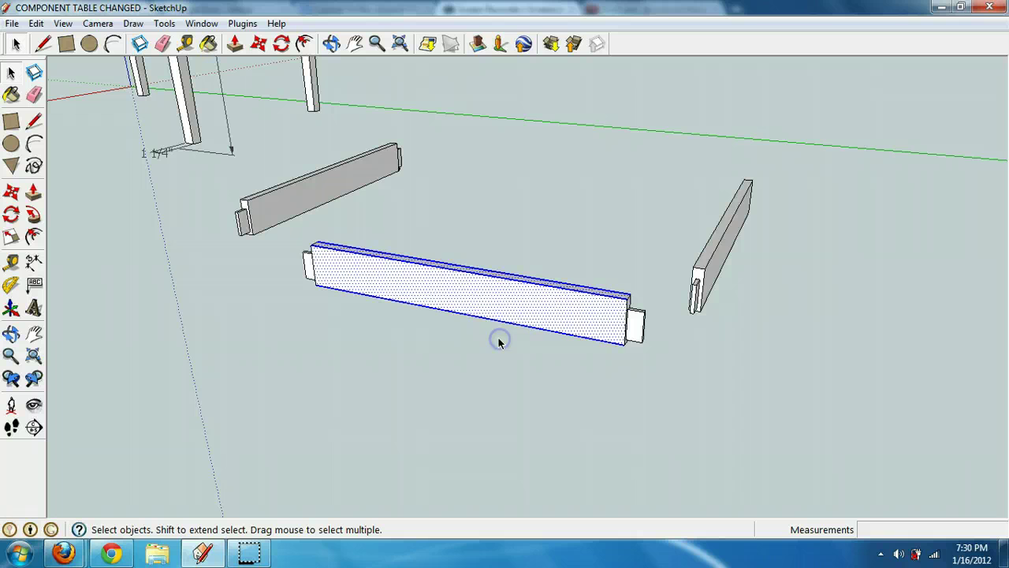
{"action": "key", "text": "Delete"}
{"action": "left_click", "coordinate": [614, 282]}
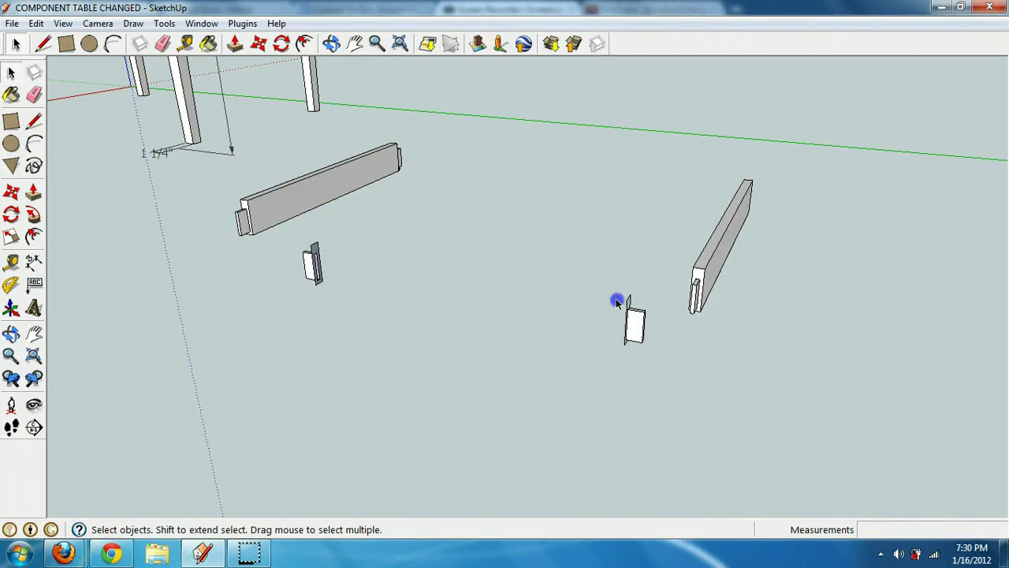
- Lift the leftover right tenon piece higher and frame the loose pieces
{"action": "left_click_drag", "start_coordinate": [656, 360], "coordinate": [654, 355]}
{"action": "left_click", "coordinate": [260, 43]}
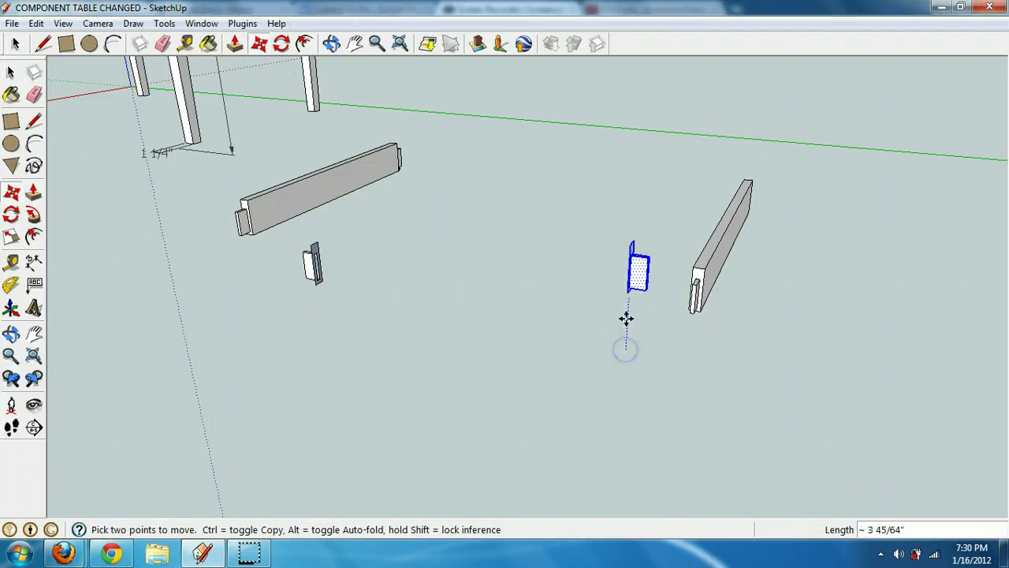
{"action": "left_click", "coordinate": [631, 254]}
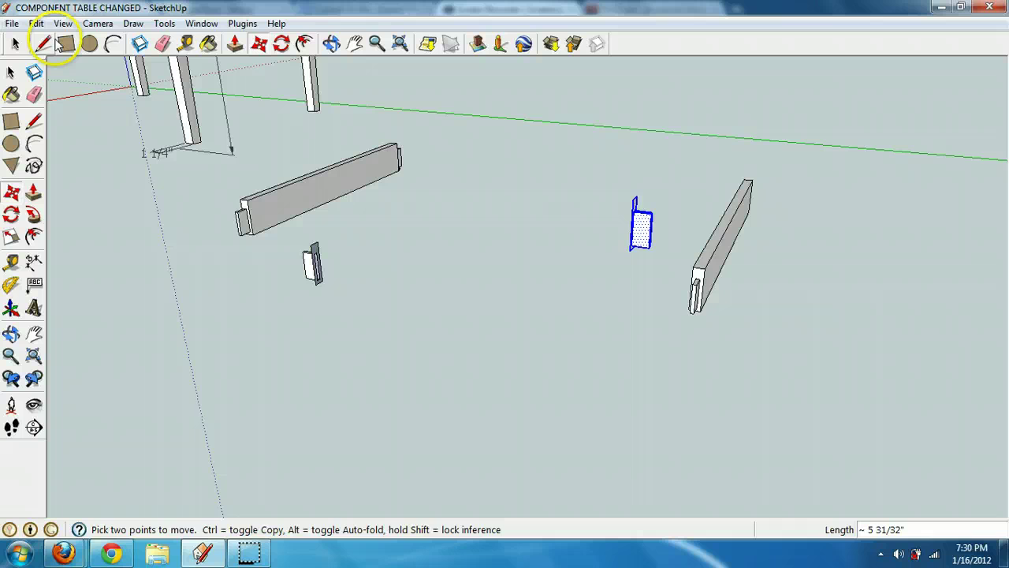
{"action": "left_click", "coordinate": [43, 43]}
{"action": "left_click", "coordinate": [330, 43]}
{"action": "left_click_drag", "start_coordinate": [608, 181], "coordinate": [673, 261]}
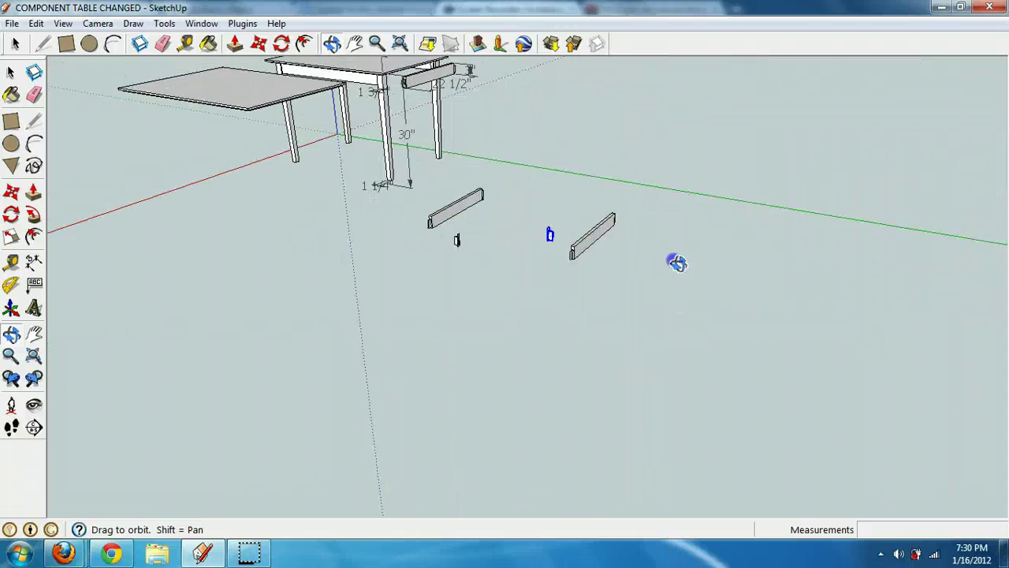
{"action": "scroll", "coordinate": [512, 227], "scroll_direction": "up", "scroll_amount": 5}
{"action": "scroll", "coordinate": [648, 293], "scroll_direction": "down", "scroll_amount": 5}
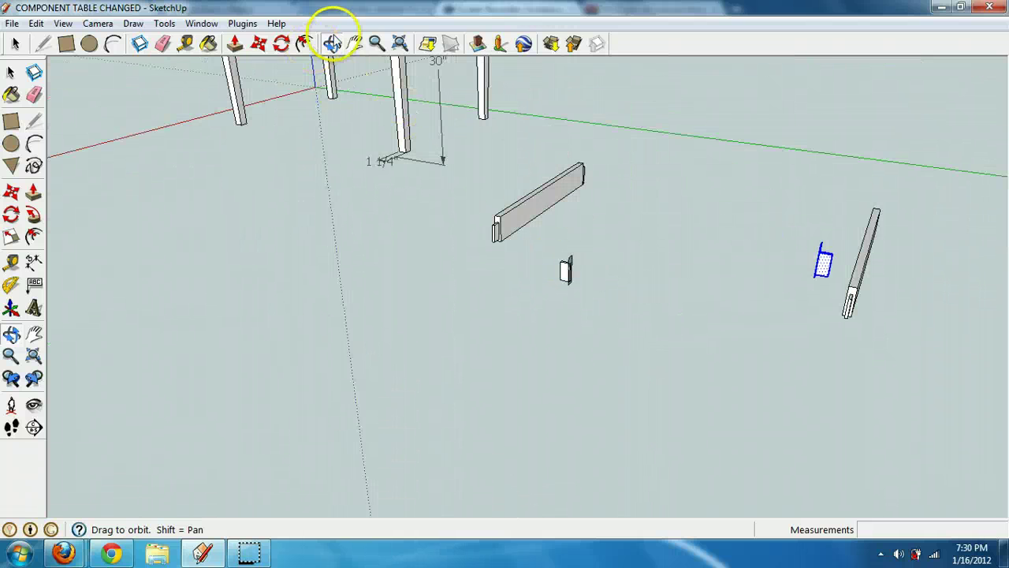
{"action": "left_click", "coordinate": [354, 43]}
{"action": "left_click_drag", "start_coordinate": [714, 298], "coordinate": [611, 282]}
{"action": "scroll", "coordinate": [611, 281], "scroll_direction": "up", "scroll_amount": 3}
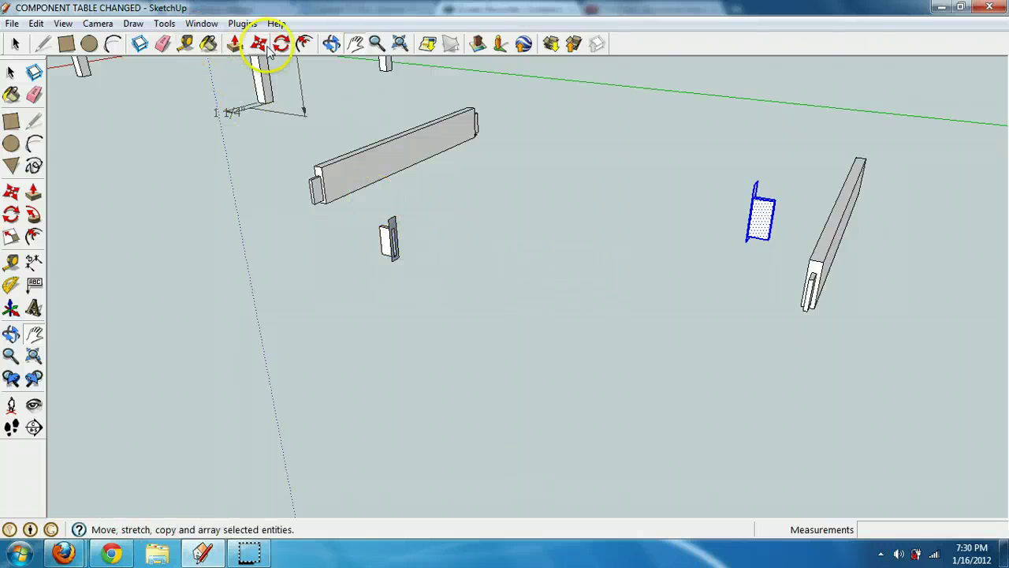
- Push/Pull the small piece's face out 34 1/2 in into a long board
{"action": "left_click", "coordinate": [234, 43]}
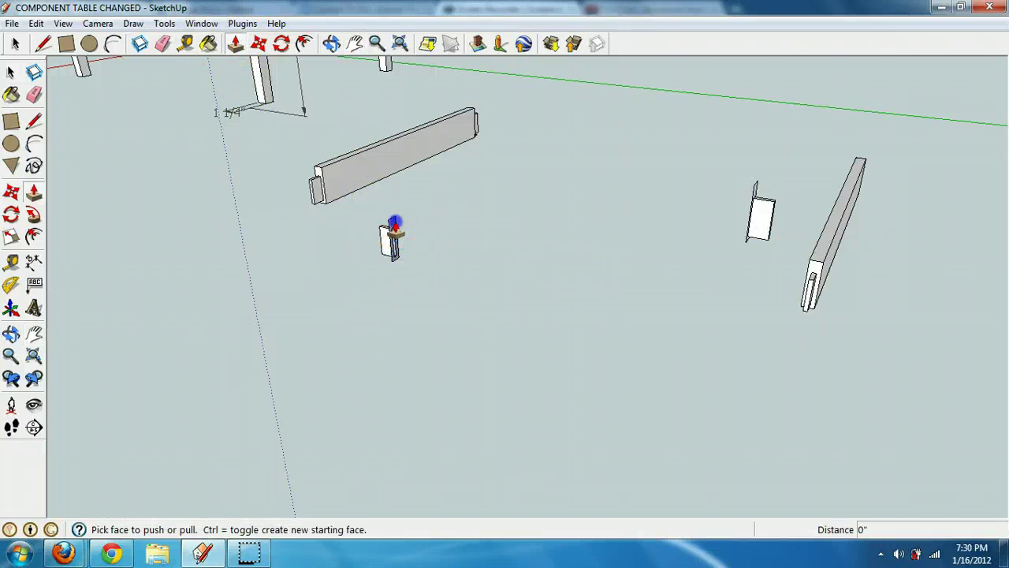
{"action": "left_click_drag", "start_coordinate": [395, 227], "coordinate": [499, 257]}
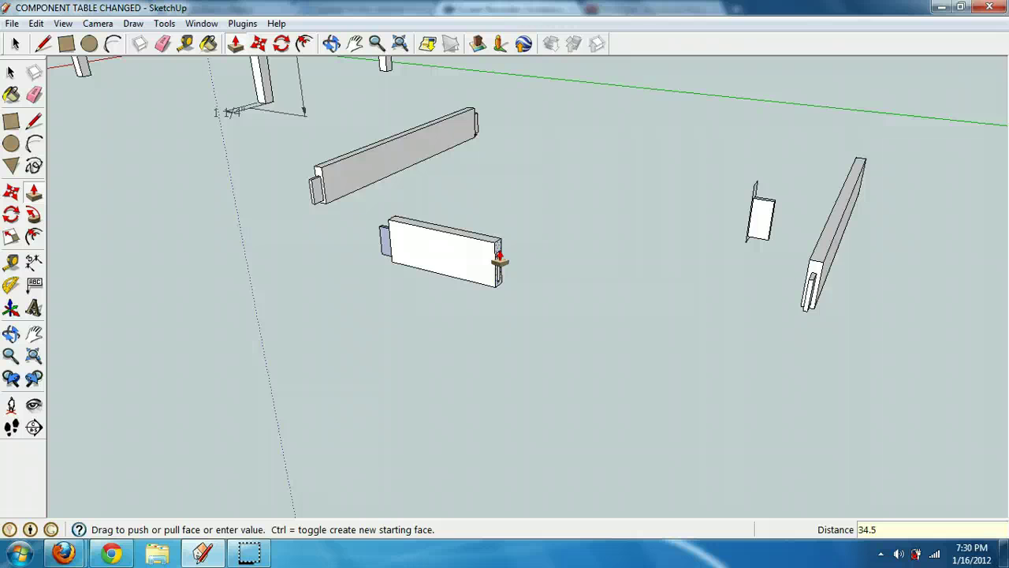
{"action": "key", "text": "Return"}
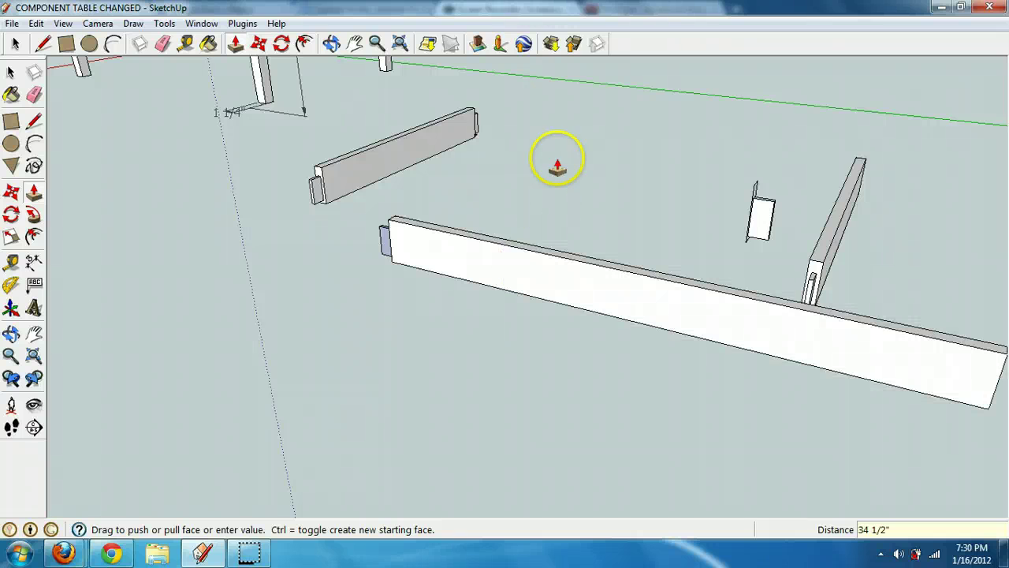
{"action": "left_click", "coordinate": [354, 43]}
{"action": "left_click_drag", "start_coordinate": [618, 194], "coordinate": [305, 149]}
{"action": "key", "text": "space"}
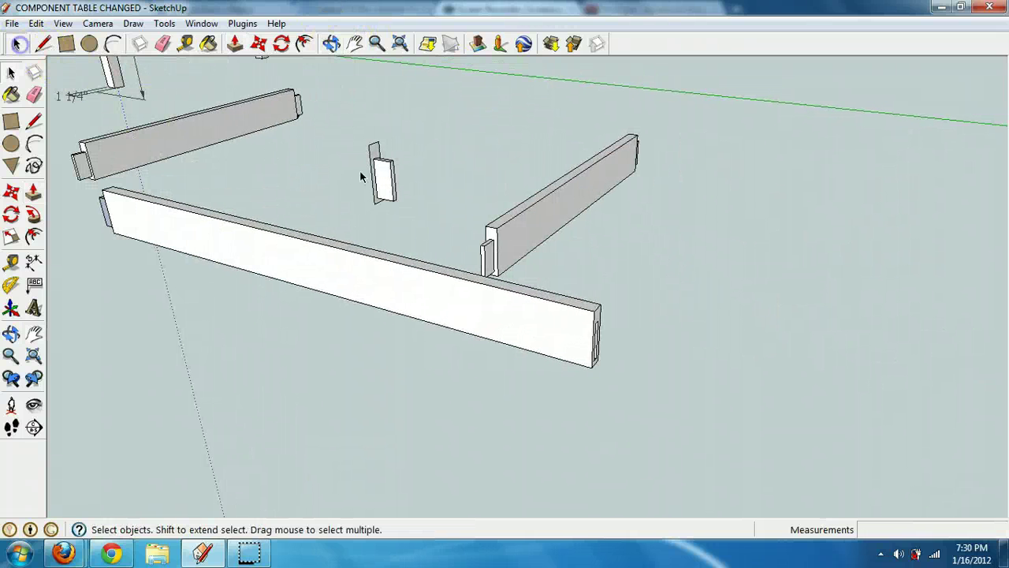
- Try moving the tenon piece to the board ends, then return it to open floor
{"action": "left_click", "coordinate": [259, 45]}
{"action": "scroll", "coordinate": [392, 221], "scroll_direction": "up", "scroll_amount": 4}
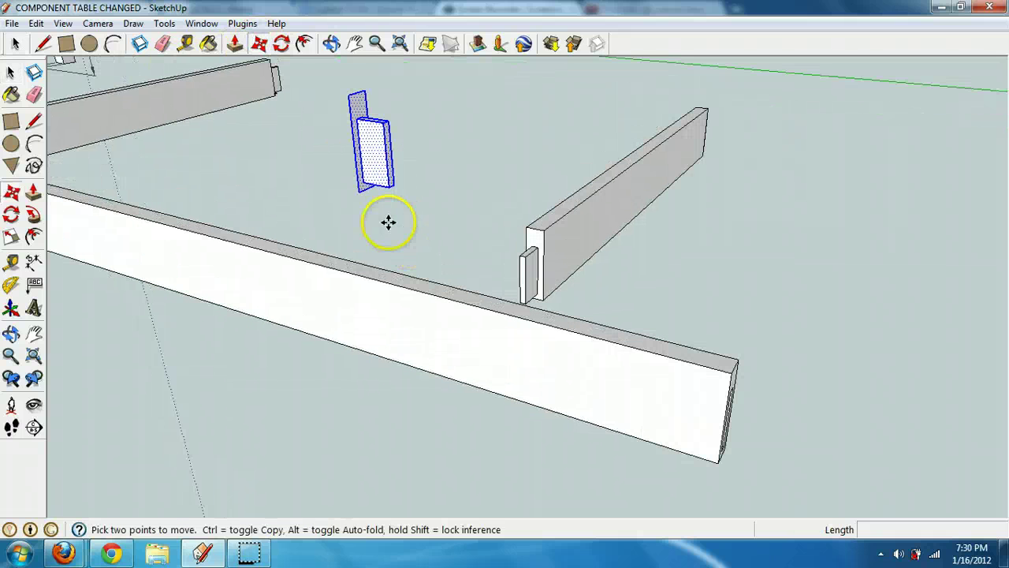
{"action": "left_click", "coordinate": [331, 43]}
{"action": "mouse_move", "coordinate": [337, 79]}
{"action": "left_mouse_down"}
{"action": "mouse_move", "coordinate": [320, 68]}
{"action": "mouse_move", "coordinate": [338, 90]}
{"action": "left_mouse_up"}
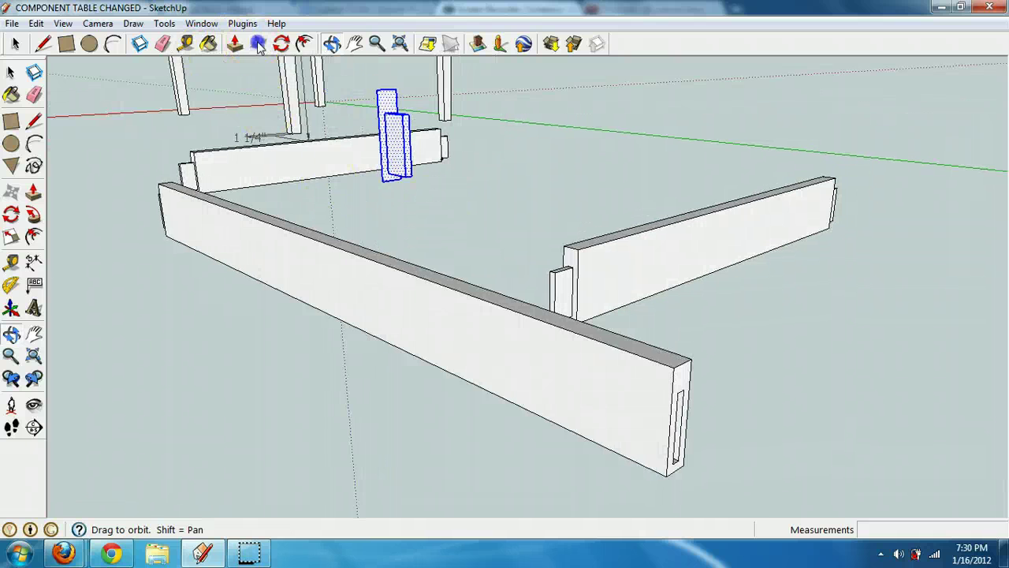
{"action": "left_click", "coordinate": [259, 45]}
{"action": "left_click", "coordinate": [387, 181]}
{"action": "left_click", "coordinate": [669, 437]}
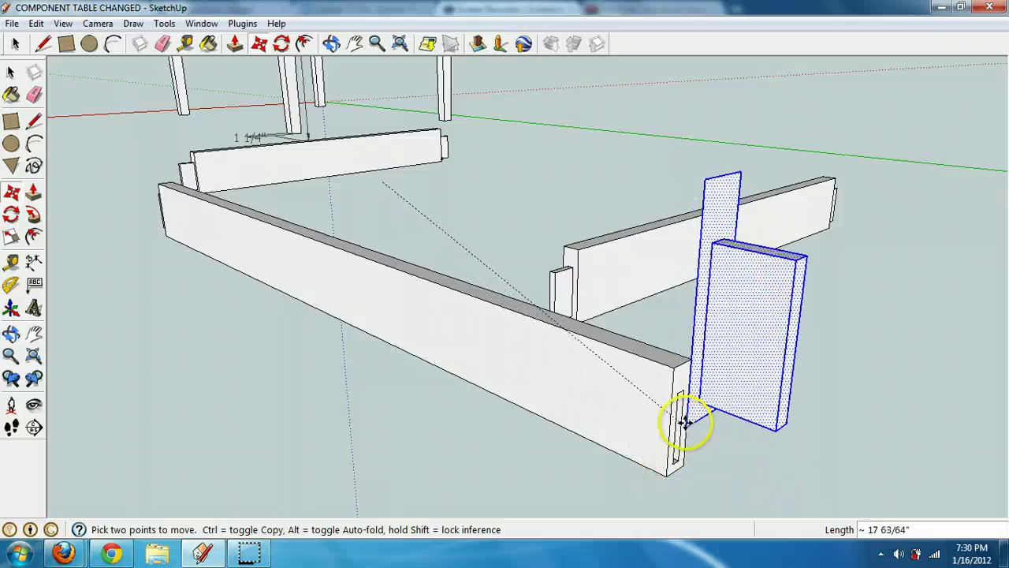
{"action": "left_click", "coordinate": [753, 289]}
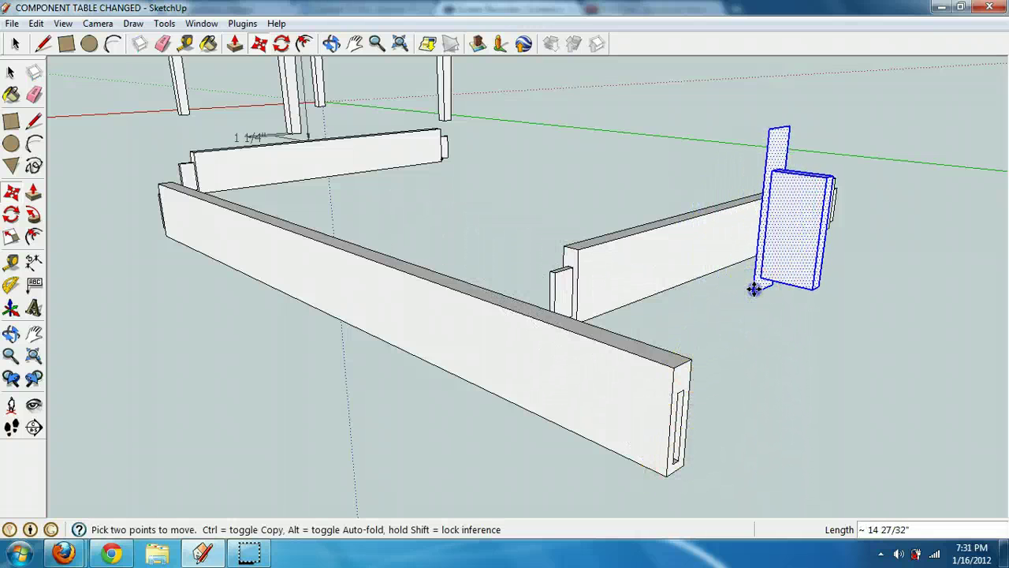
{"action": "left_click_drag", "start_coordinate": [753, 289], "coordinate": [726, 510]}
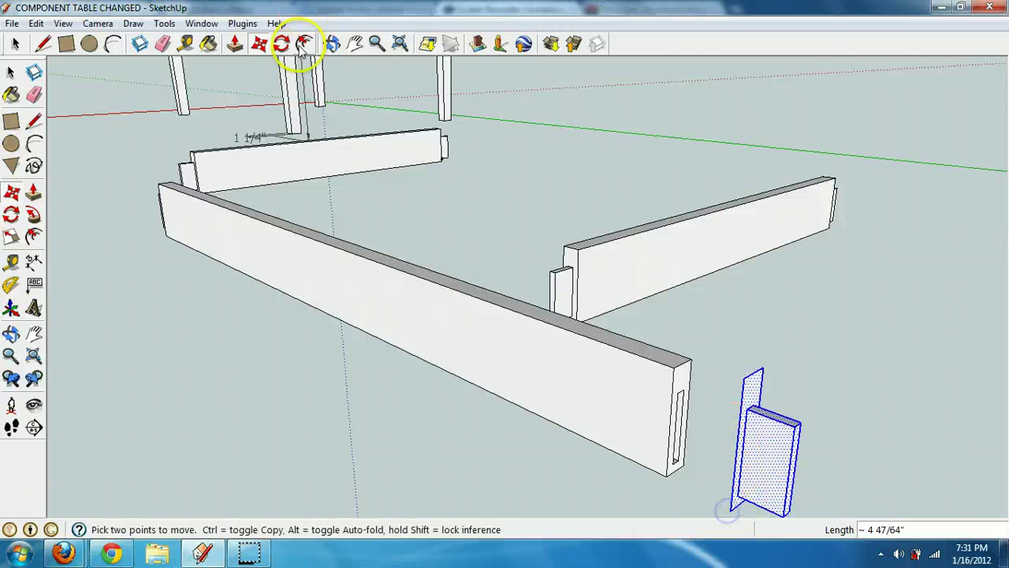
- Fit the tenon piece against the long board's far end and orbit to check it
{"action": "left_click", "coordinate": [331, 43]}
{"action": "left_click_drag", "start_coordinate": [615, 260], "coordinate": [244, 176]}
{"action": "left_click", "coordinate": [259, 44]}
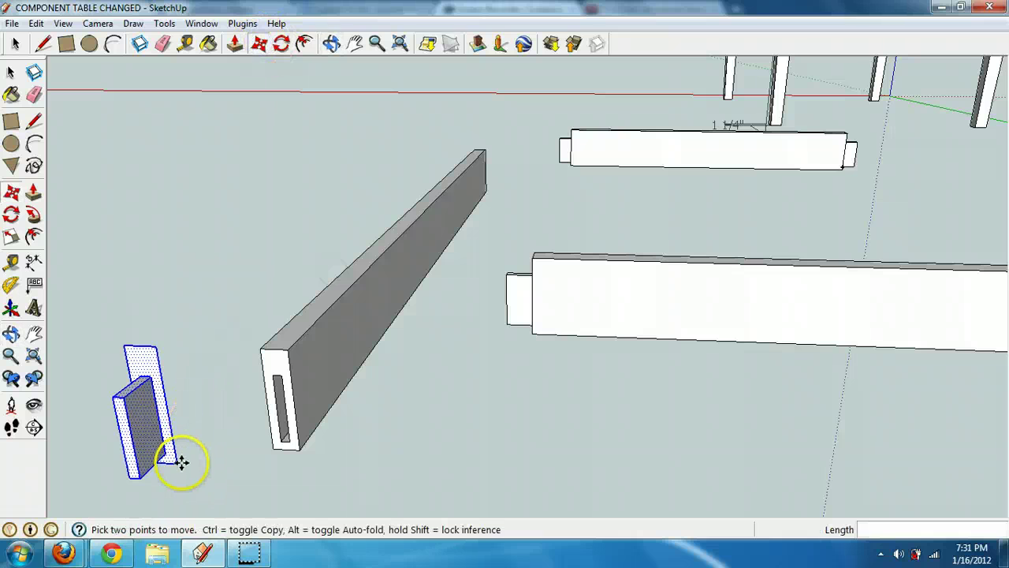
{"action": "left_click_drag", "start_coordinate": [178, 465], "coordinate": [300, 446]}
{"action": "left_click", "coordinate": [331, 43]}
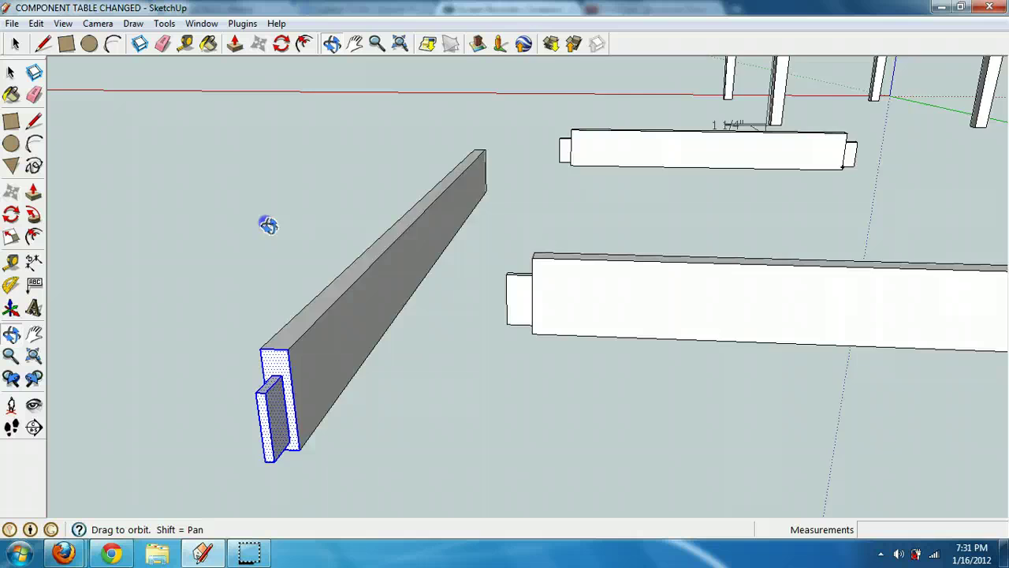
{"action": "left_click_drag", "start_coordinate": [266, 223], "coordinate": [391, 191]}
{"action": "left_click_drag", "start_coordinate": [456, 215], "coordinate": [229, 131]}
- Make the long board a component named 'Apron Long', glued to vertical faces
{"action": "left_click", "coordinate": [15, 43]}
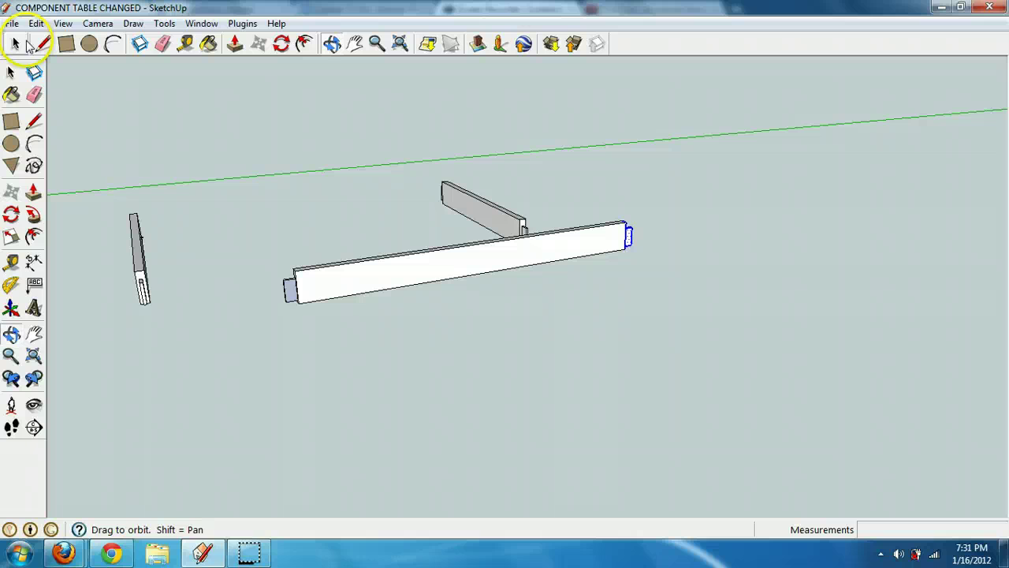
{"action": "left_click", "coordinate": [383, 268]}
{"action": "right_click", "coordinate": [383, 269]}
{"action": "left_click", "coordinate": [449, 385]}
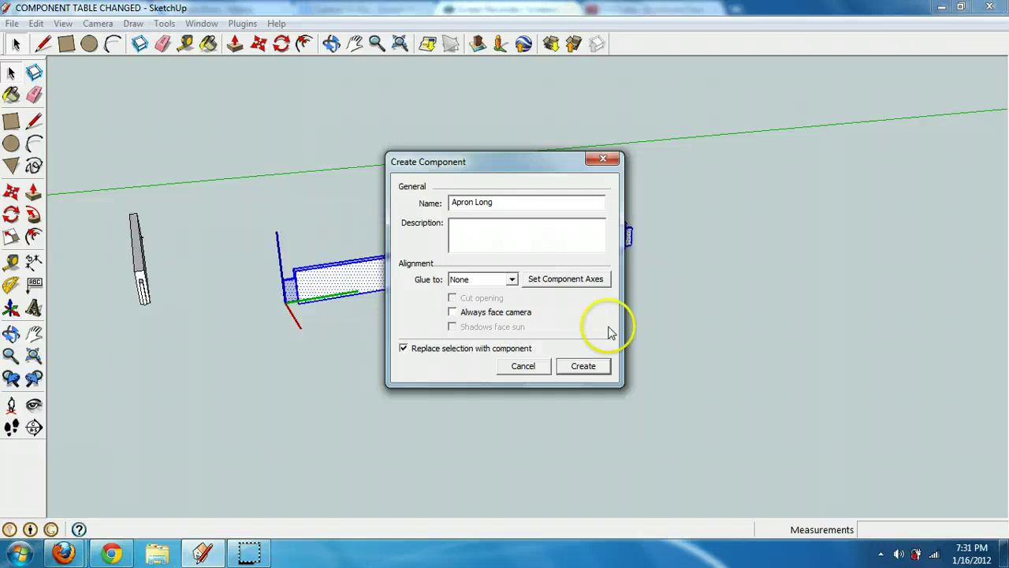
{"action": "left_click", "coordinate": [511, 280]}
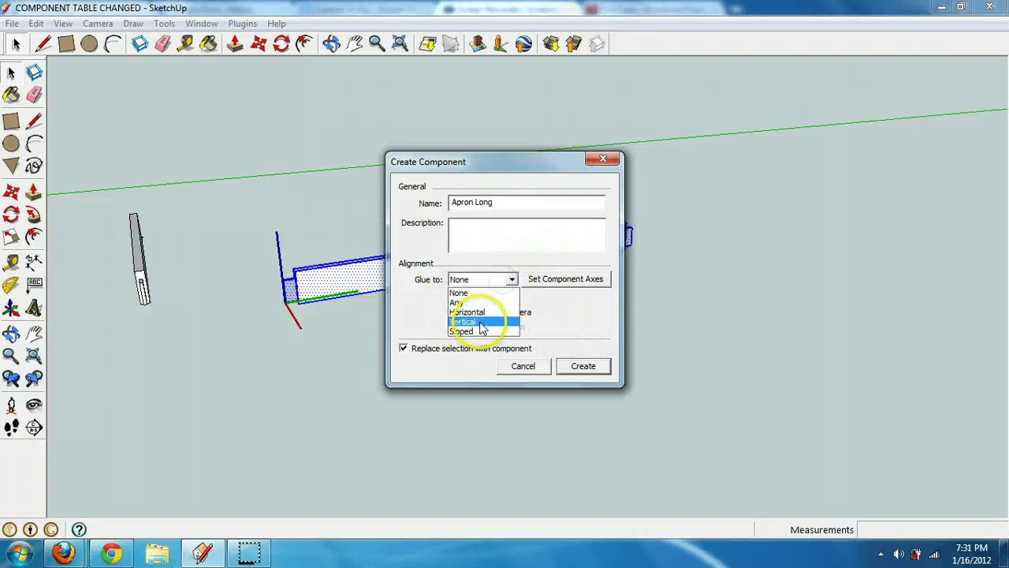
{"action": "left_click", "coordinate": [481, 323]}
{"action": "left_click", "coordinate": [582, 366]}
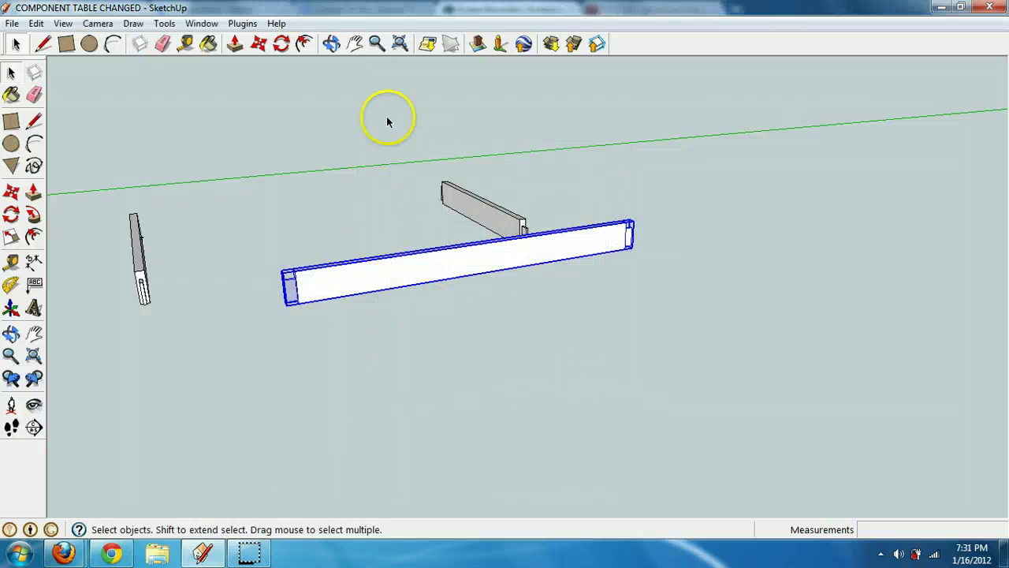
- Move the Apron Long component into place between the side aprons
{"action": "left_click", "coordinate": [329, 43]}
{"action": "left_click_drag", "start_coordinate": [259, 271], "coordinate": [836, 318]}
{"action": "left_click", "coordinate": [257, 43]}
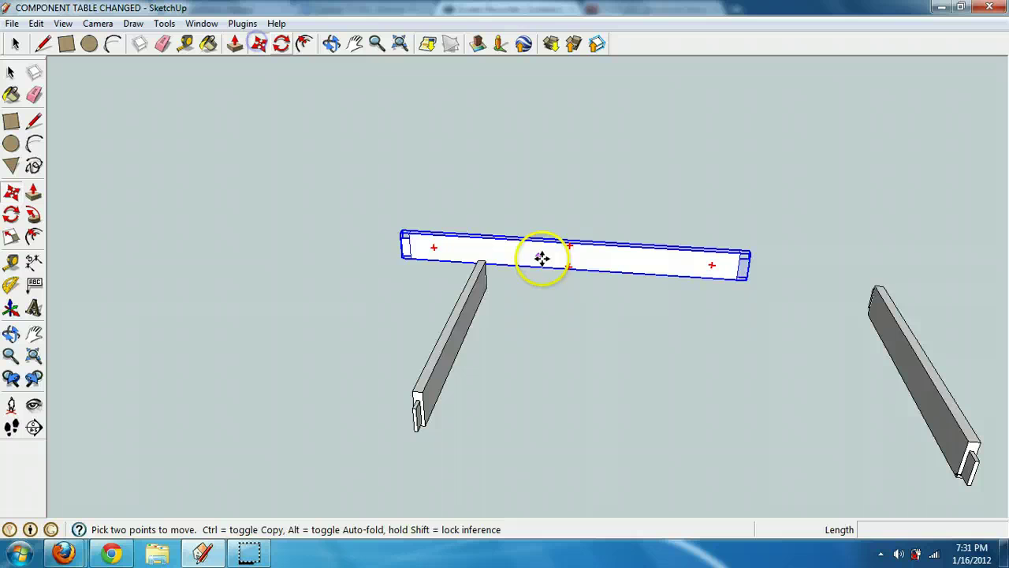
{"action": "left_click", "coordinate": [550, 257]}
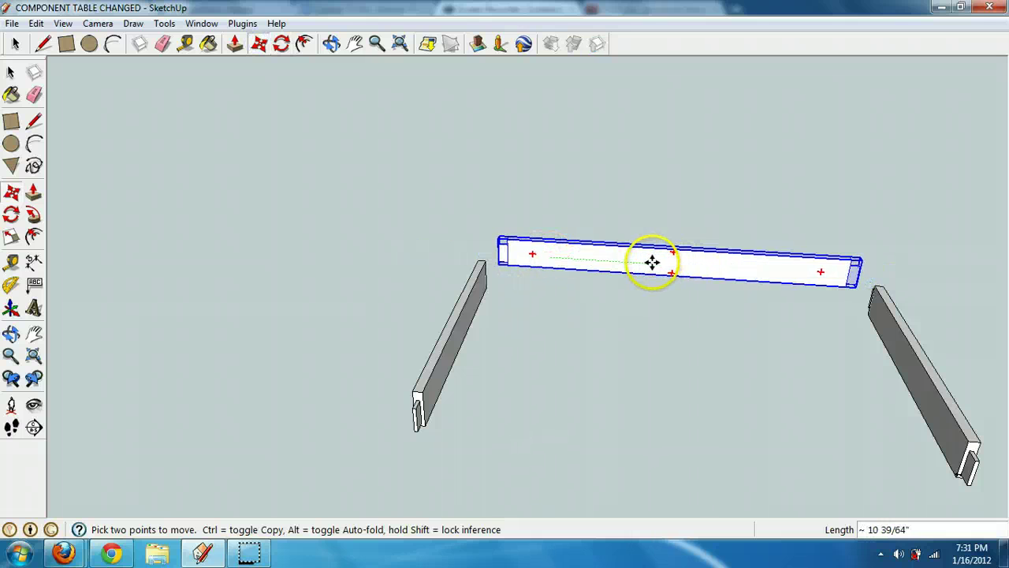
{"action": "left_click", "coordinate": [651, 263]}
- Copy the Apron Long about 37" across to form the back apron
{"action": "left_click", "coordinate": [331, 43]}
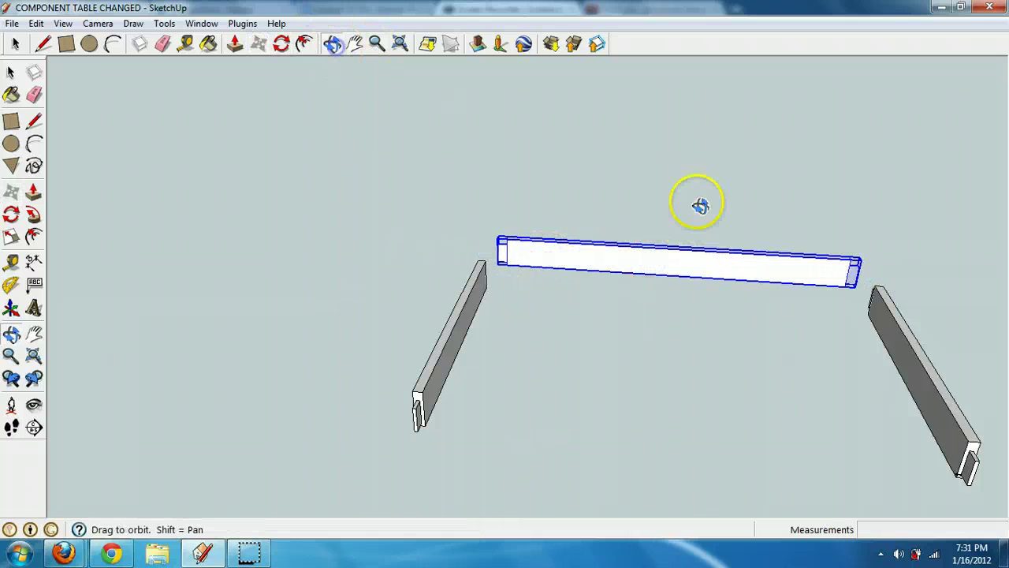
{"action": "left_click_drag", "start_coordinate": [700, 200], "coordinate": [210, 281]}
{"action": "left_click", "coordinate": [258, 45]}
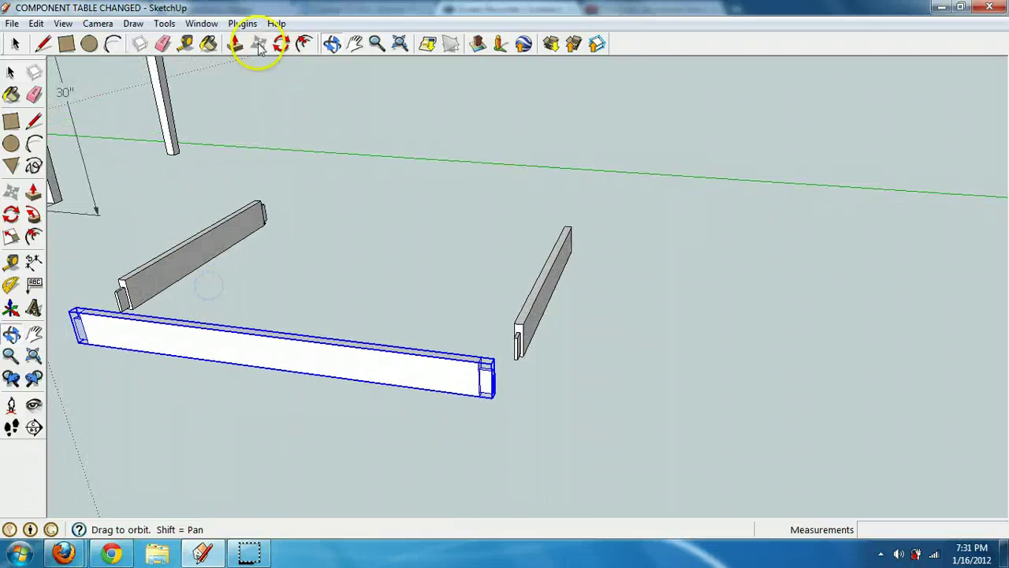
{"action": "left_click", "coordinate": [275, 356]}
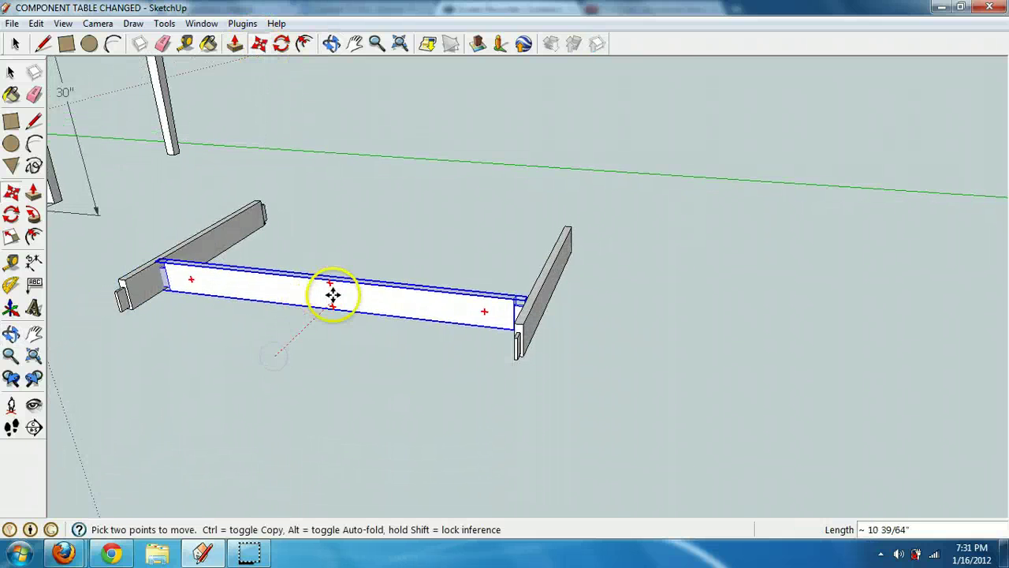
{"action": "key", "text": "ctrl"}
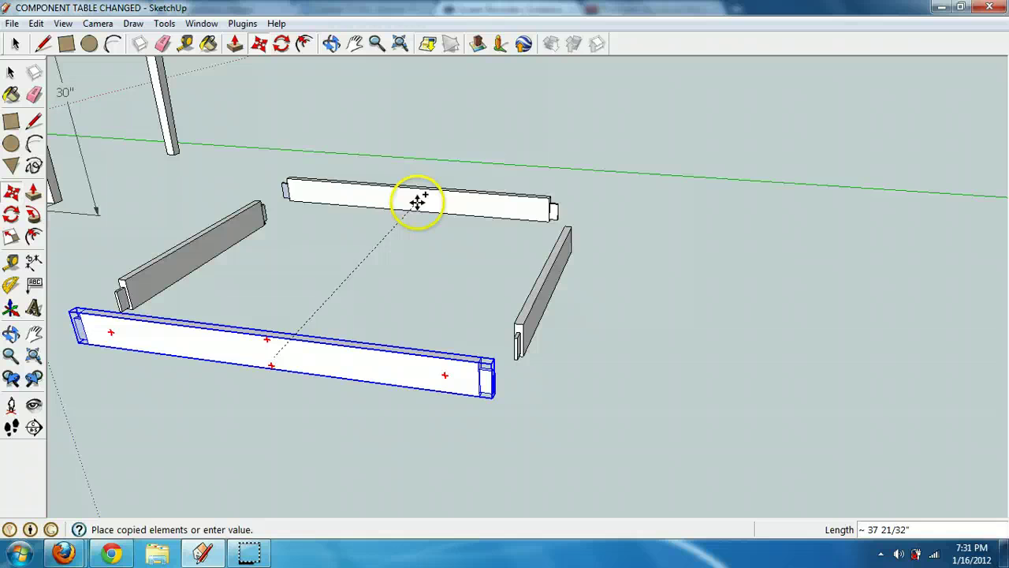
{"action": "left_click", "coordinate": [430, 210]}
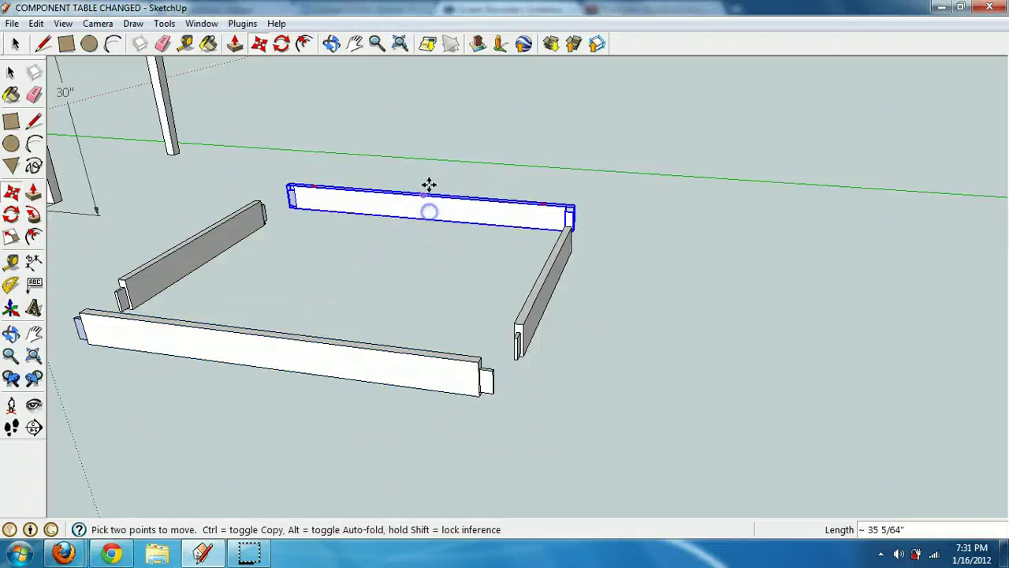
{"action": "left_click", "coordinate": [332, 44]}
{"action": "left_click_drag", "start_coordinate": [260, 87], "coordinate": [169, 86]}
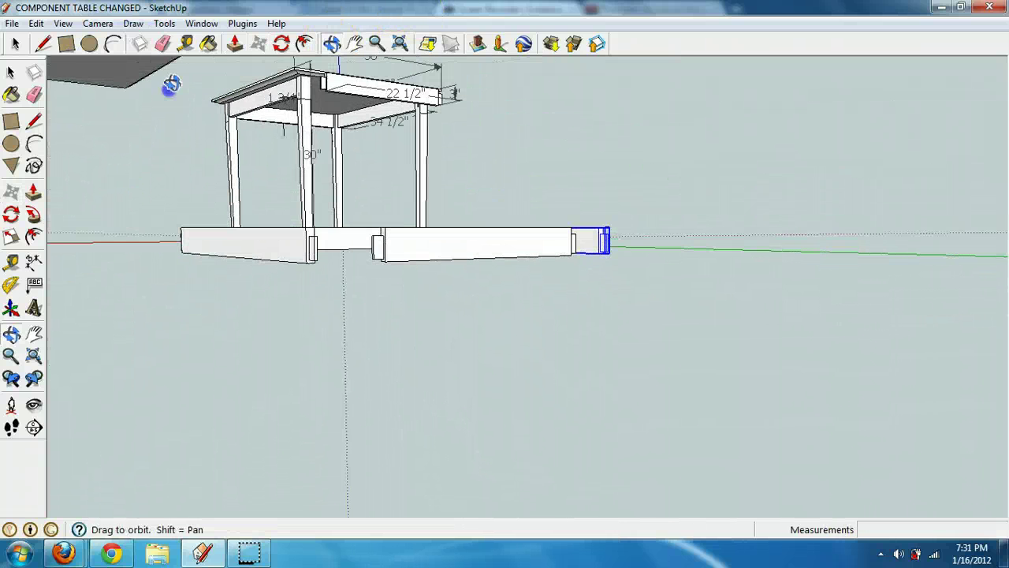
{"action": "left_click_drag", "start_coordinate": [265, 72], "coordinate": [448, 167]}
{"action": "scroll", "coordinate": [417, 155], "scroll_direction": "down", "scroll_amount": 5}
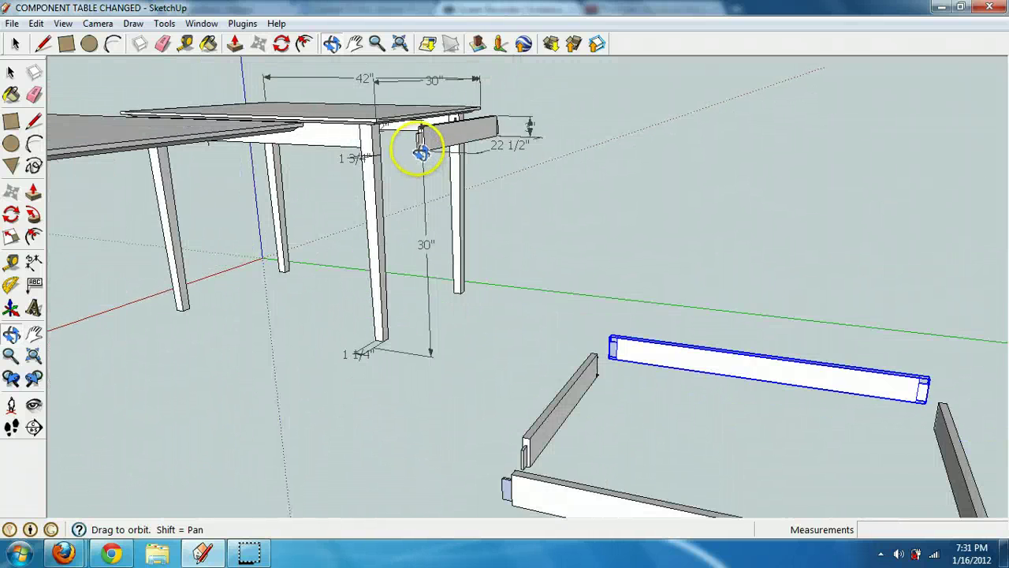
{"action": "left_click", "coordinate": [11, 71]}
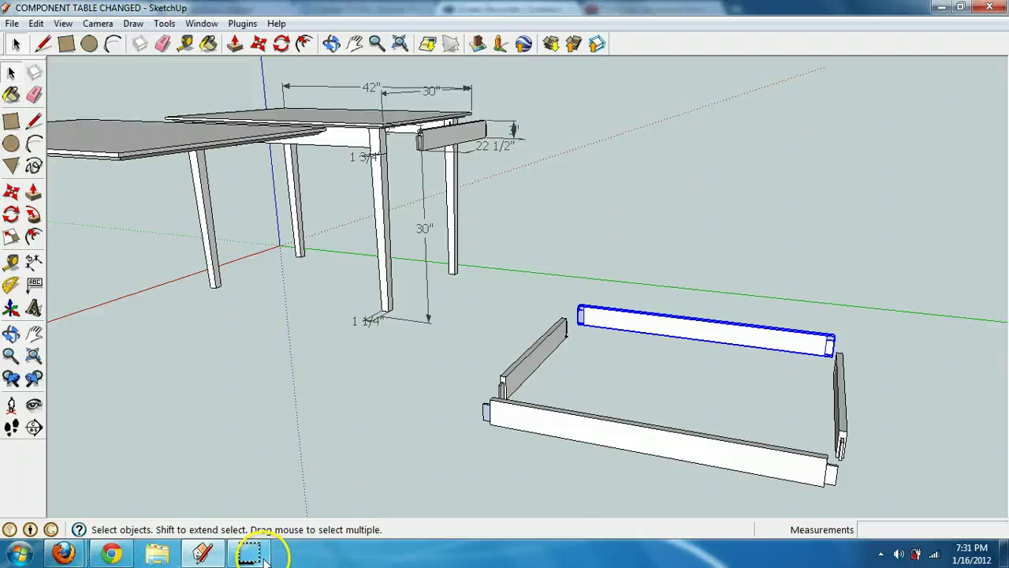
{"action": "left_click", "coordinate": [382, 202]}
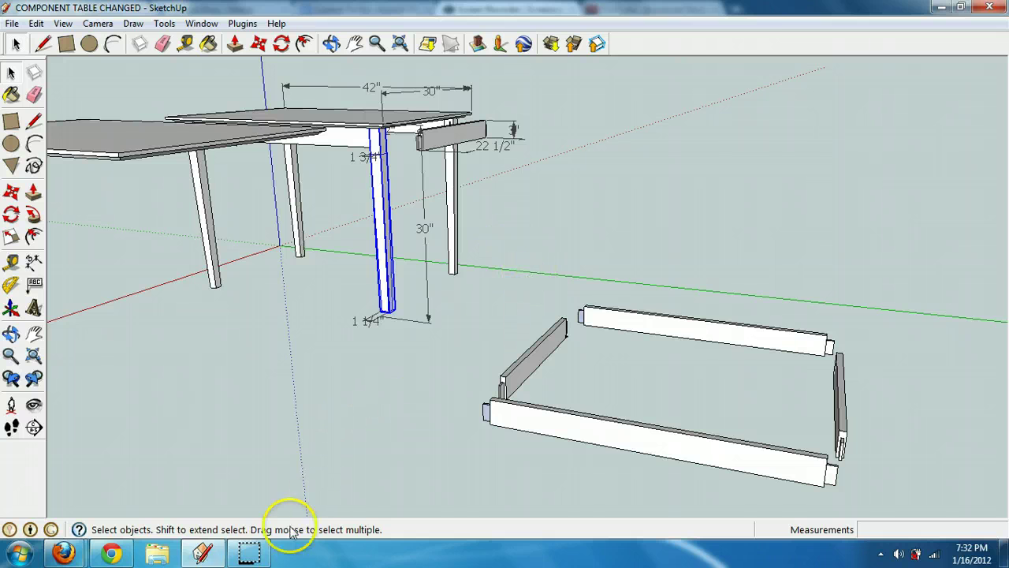
{"action": "mouse_move", "coordinate": [247, 558]}
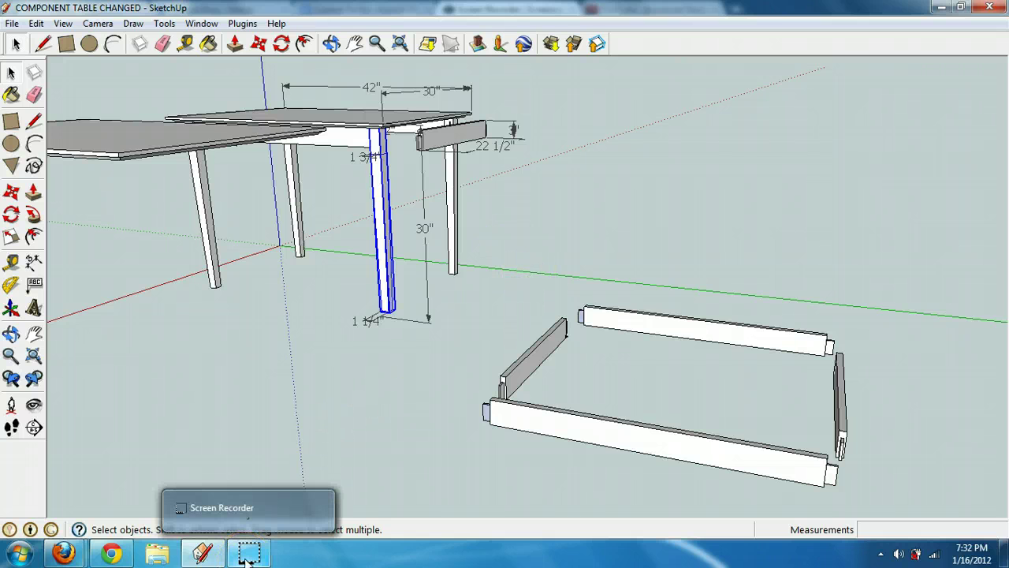